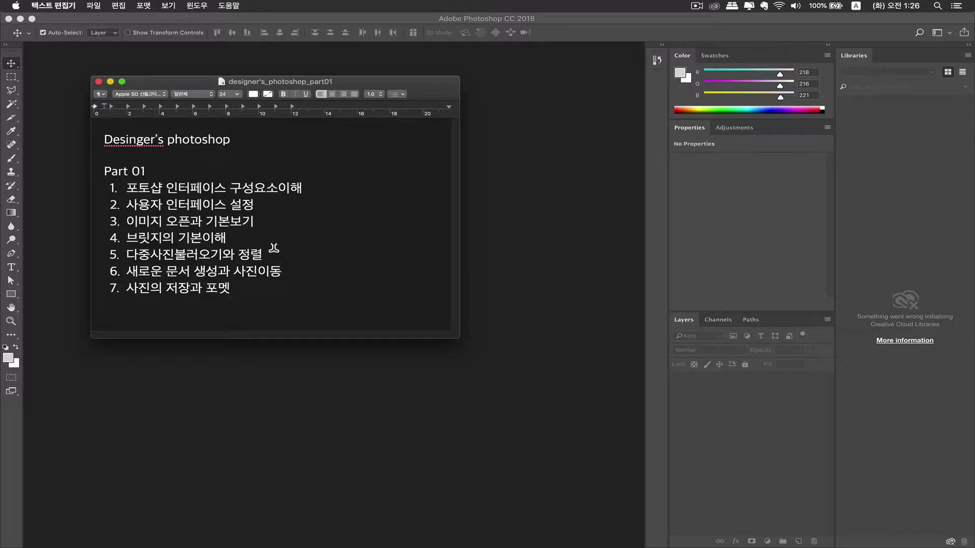
Go through the Part 01 outline in the text document, highlighting topics 1 to 7 one after another
left_click(323, 142)
left_click(190, 169)
left_click_drag(127, 181, 272, 180)
left_click(278, 188)
left_click_drag(127, 205, 257, 205)
left_click(258, 204)
left_click_drag(126, 220, 187, 216)
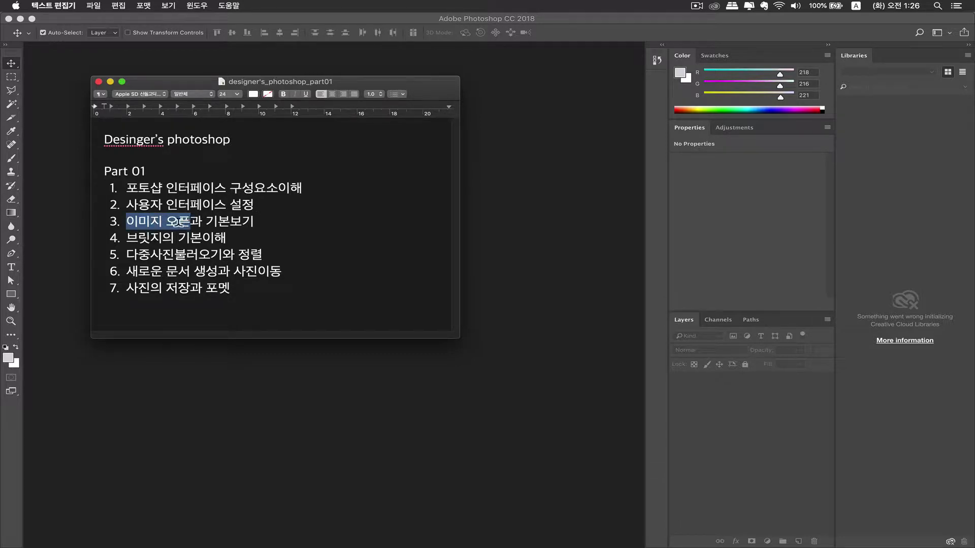
left_click_drag(212, 219, 247, 218)
left_click(210, 218)
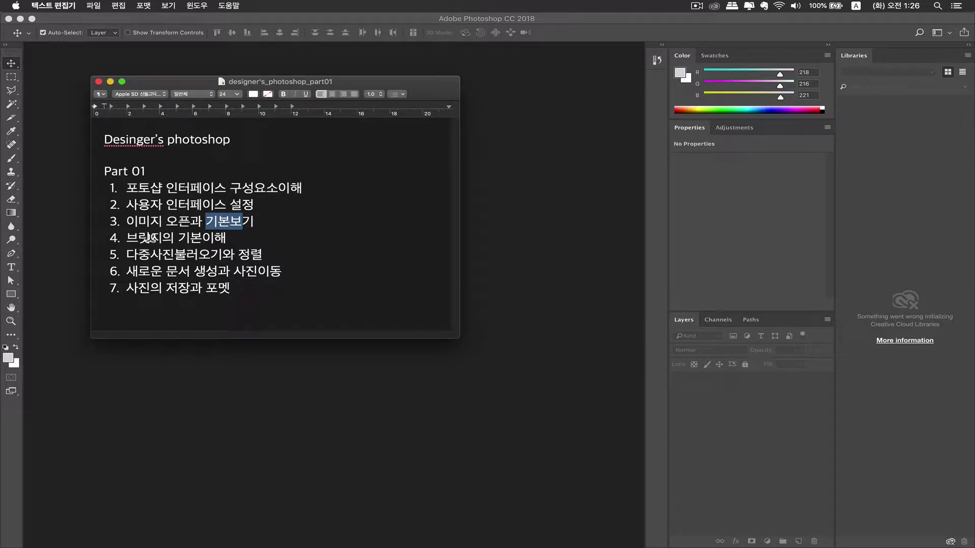
left_click_drag(126, 237, 164, 236)
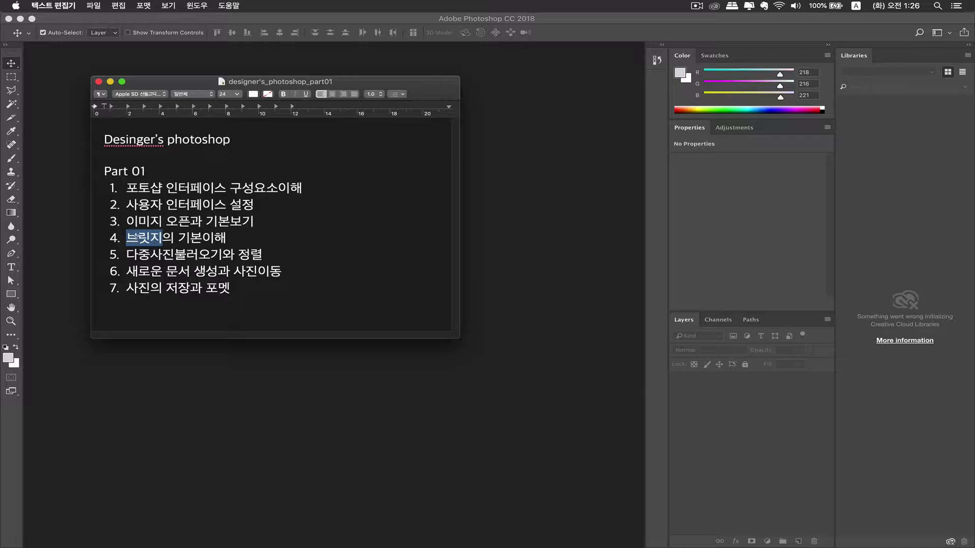
left_click(149, 253)
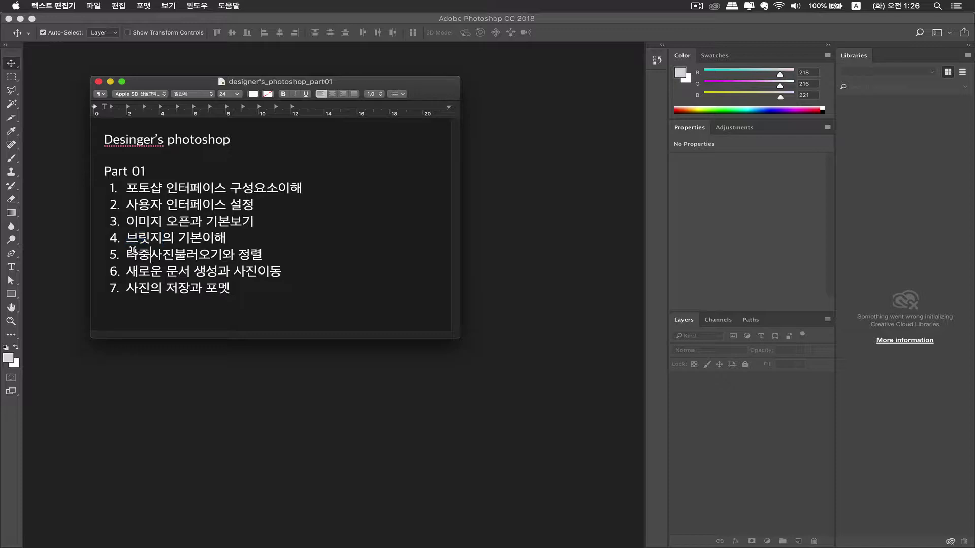
left_click_drag(127, 252, 185, 250)
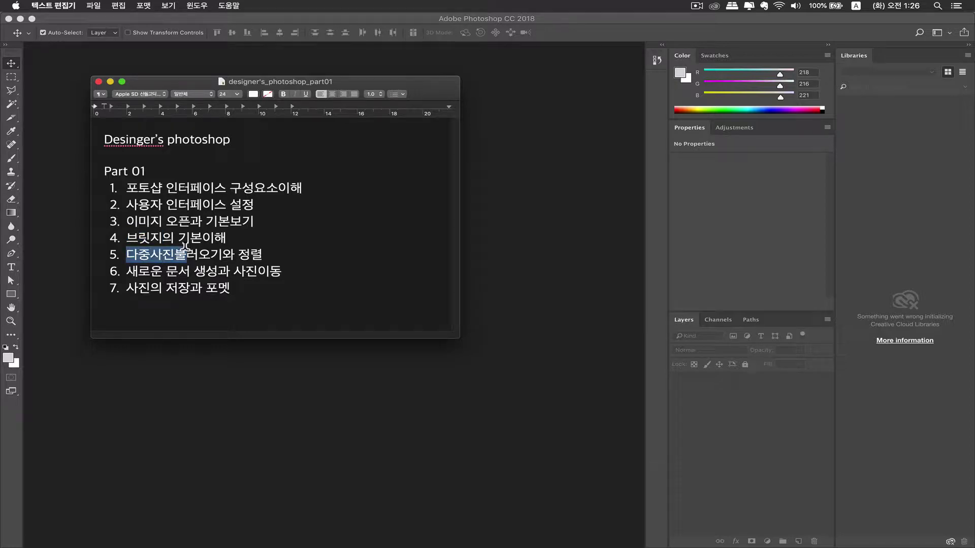
left_click(201, 250)
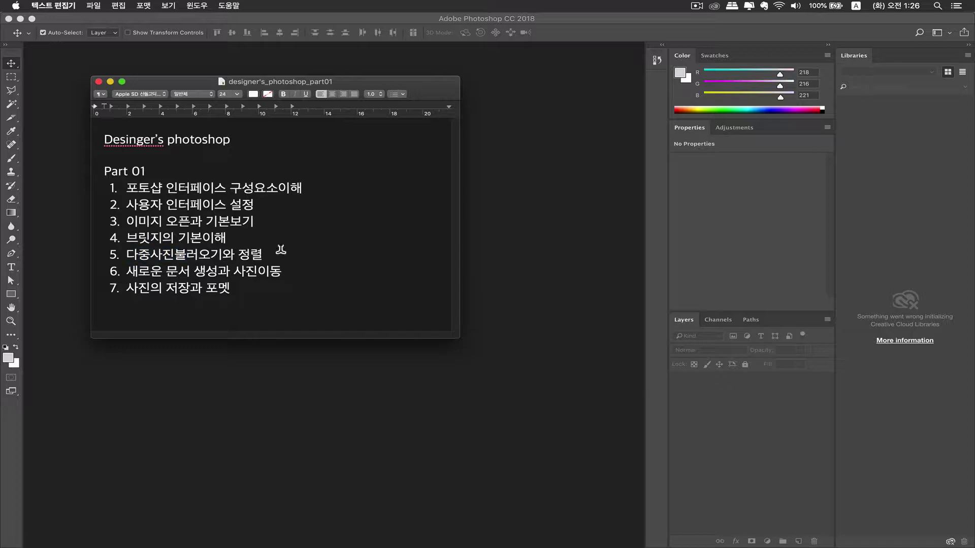
left_click_drag(278, 249, 142, 249)
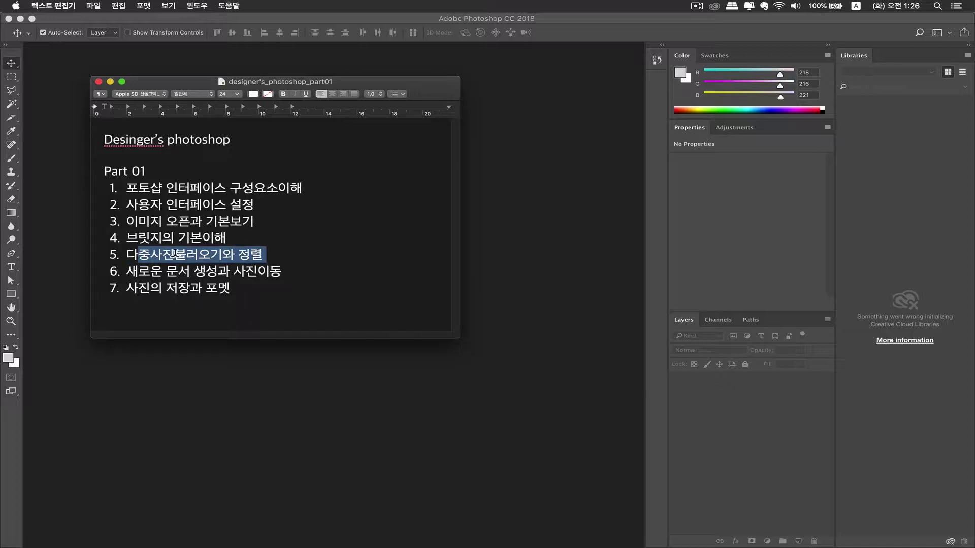
left_click(174, 253)
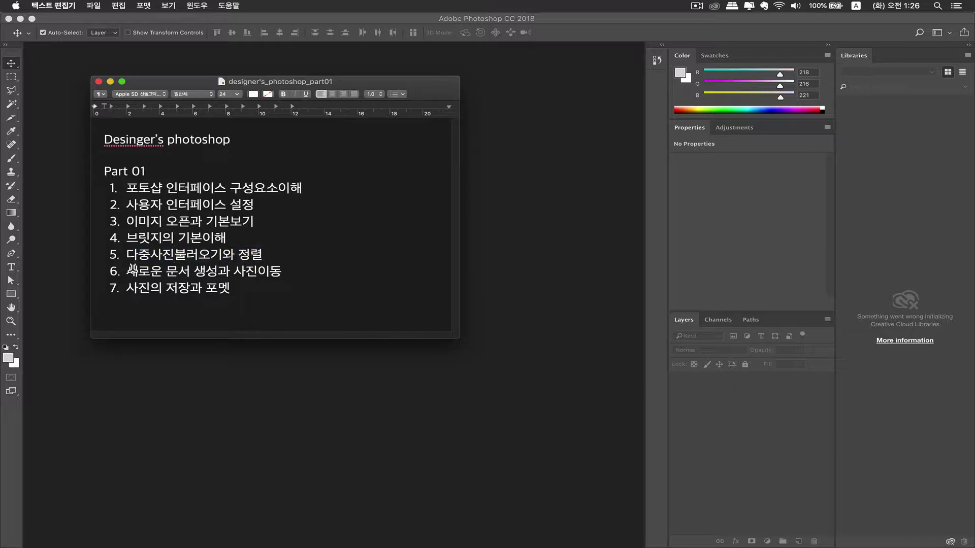
left_click_drag(132, 269, 217, 266)
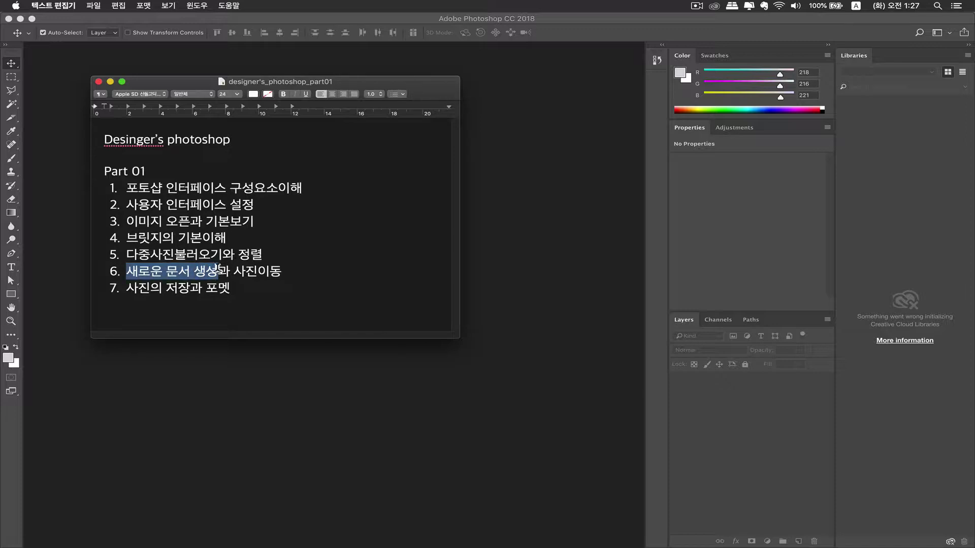
left_click(218, 269)
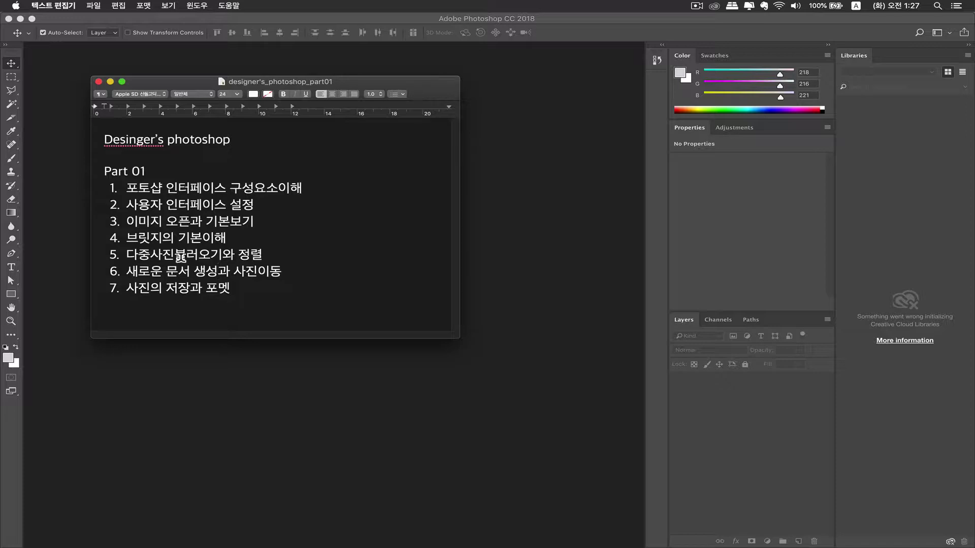
left_click_drag(283, 268, 138, 273)
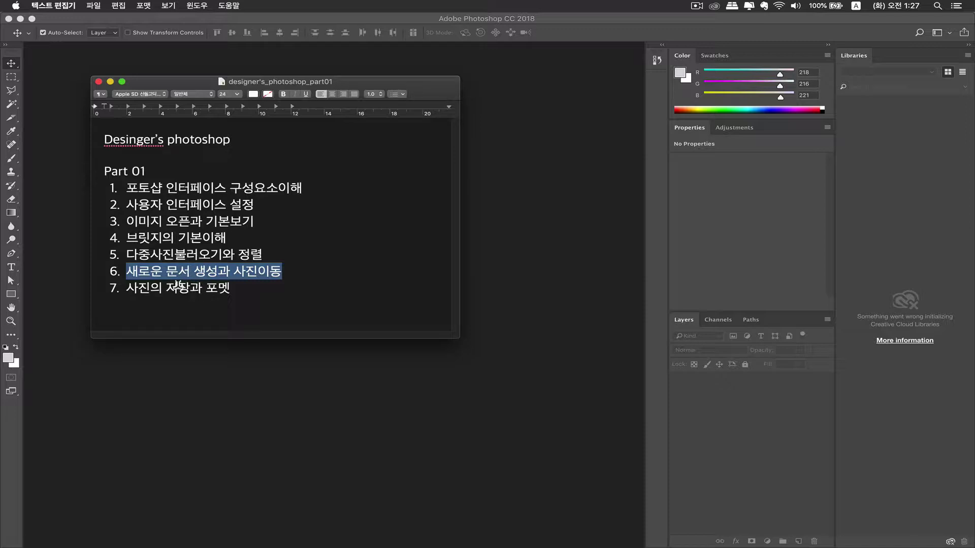
left_click_drag(168, 288, 240, 287)
left_click(235, 288)
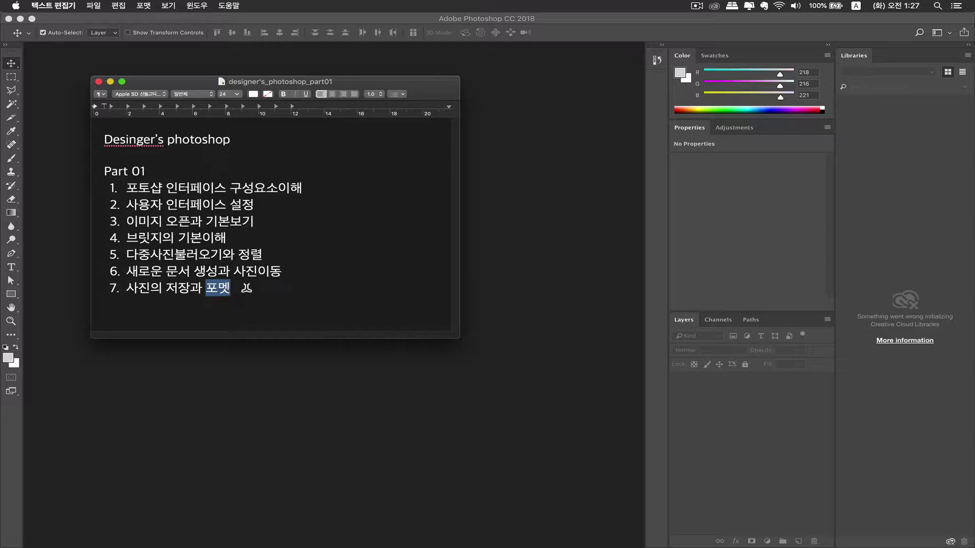
left_click(248, 289)
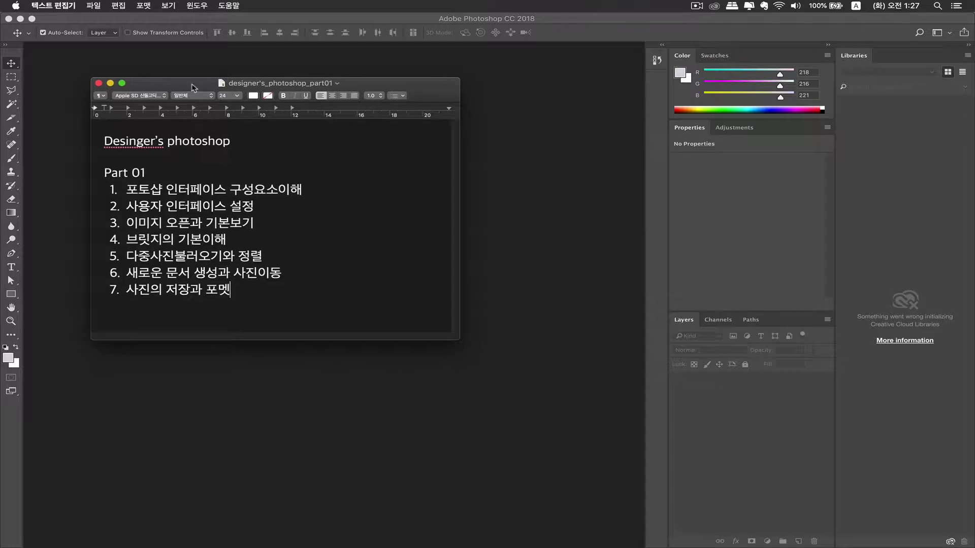
Move the outline window slightly aside, switch to Photoshop and expand its toolbar to two columns
left_click_drag(192, 85, 171, 87)
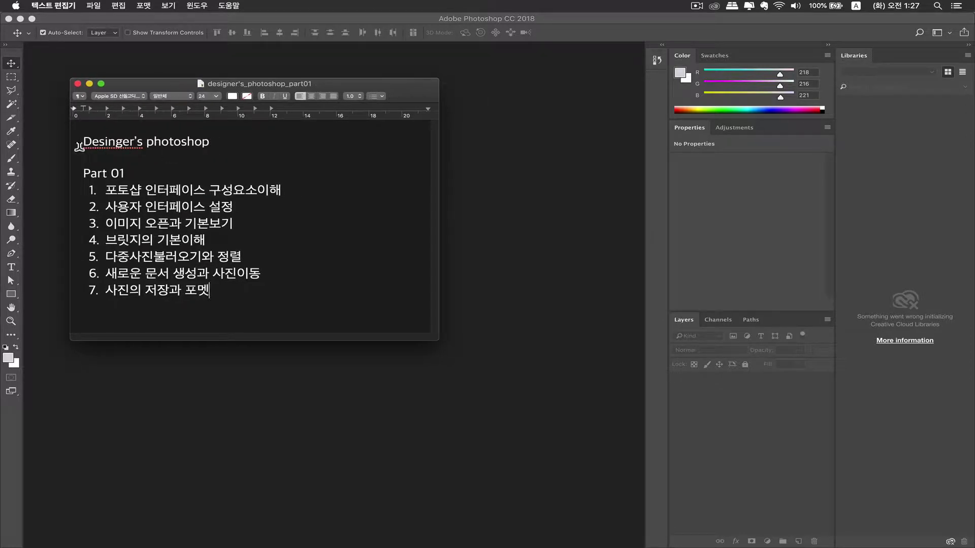
left_click(16, 49)
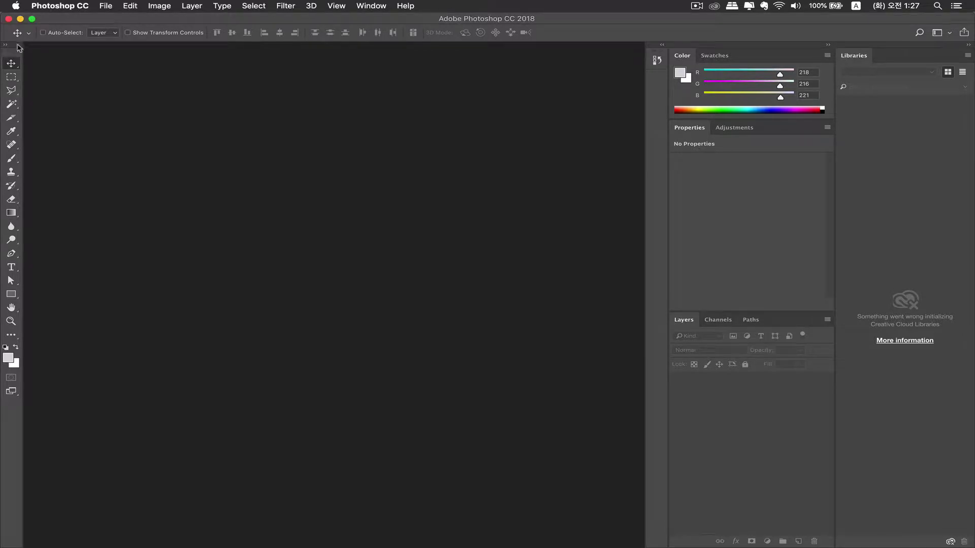
left_click(6, 45)
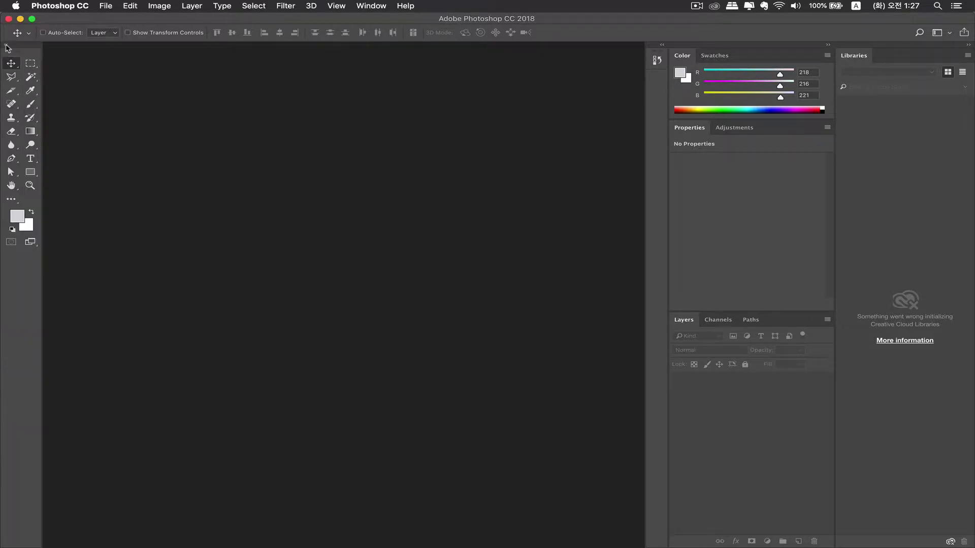
left_click(6, 45)
left_click(6, 45)
left_click(371, 6)
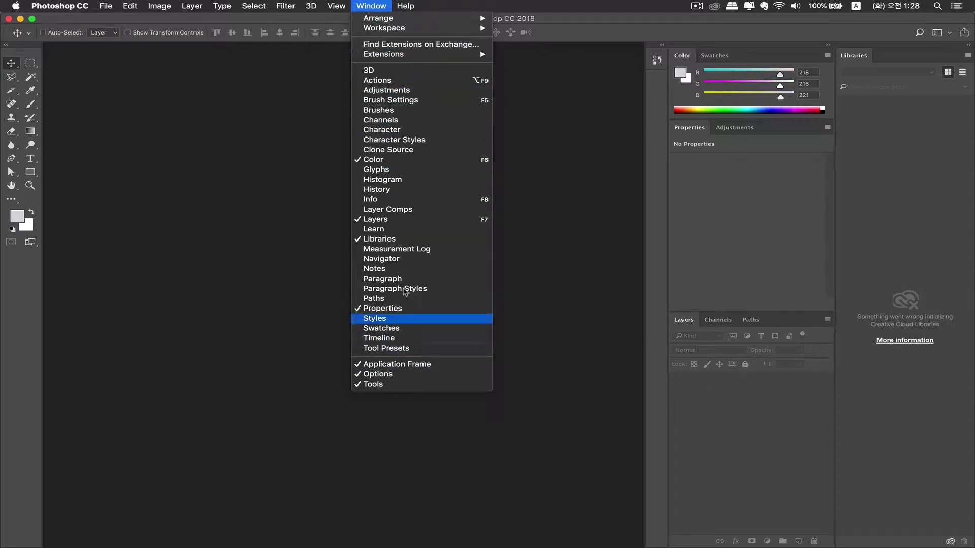
left_click(285, 104)
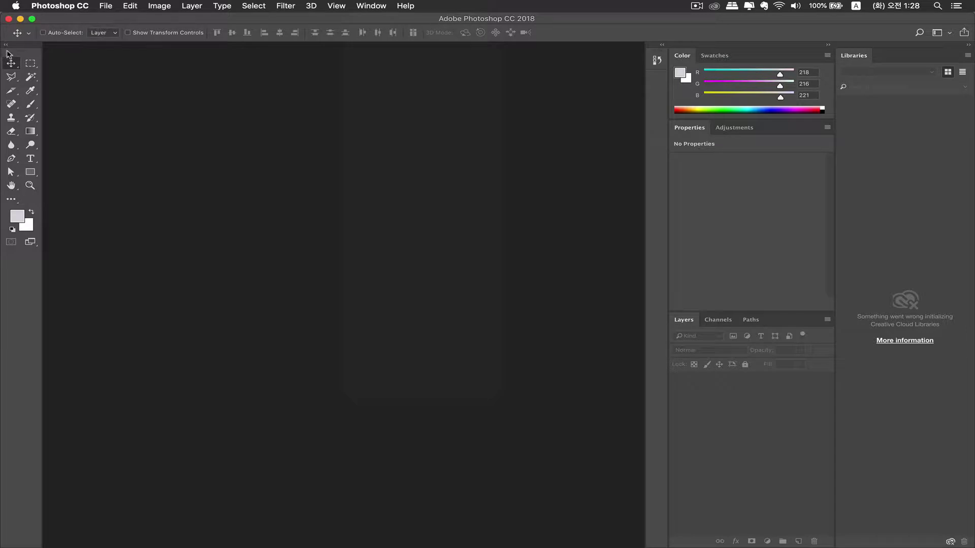
Compare the tool options of several tools, including Eyedropper, Rectangular Marquee and Gradient, ending on the Move tool
left_click(30, 91)
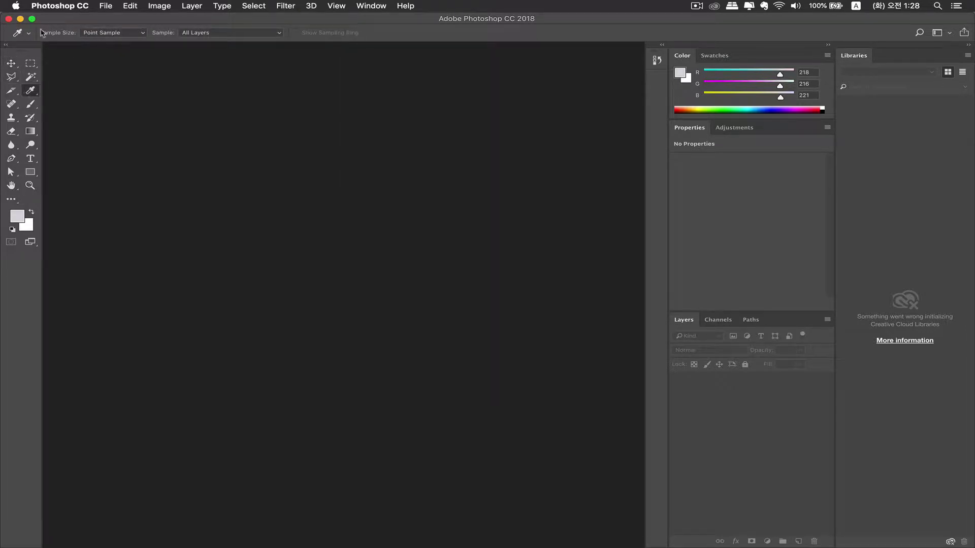
left_click(30, 76)
left_click(30, 63)
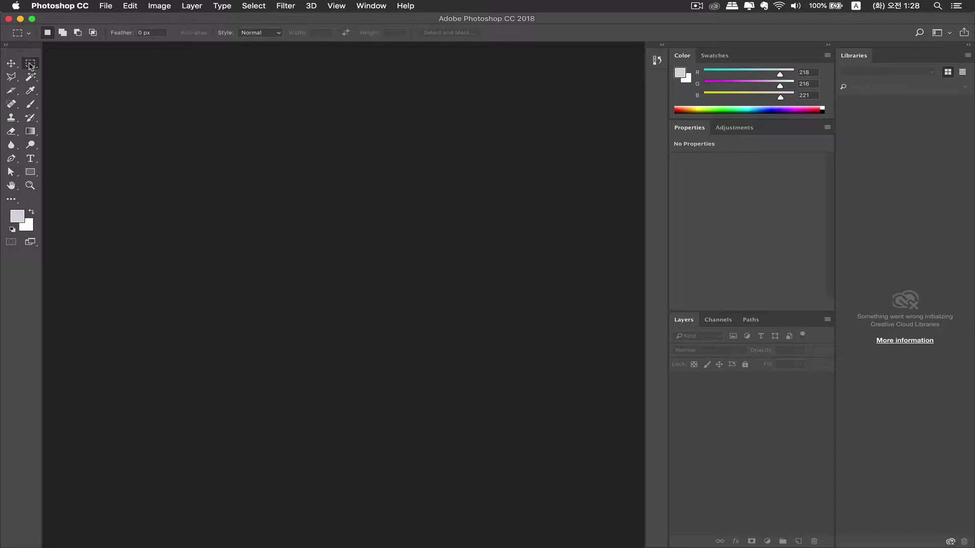
left_click(14, 92)
left_click(31, 106)
left_click(32, 119)
left_click(33, 133)
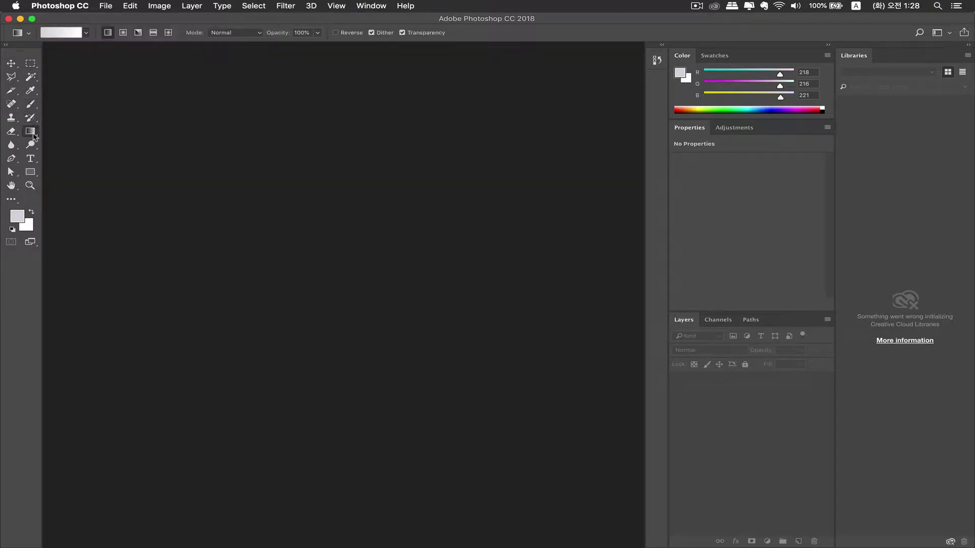
left_click(30, 90)
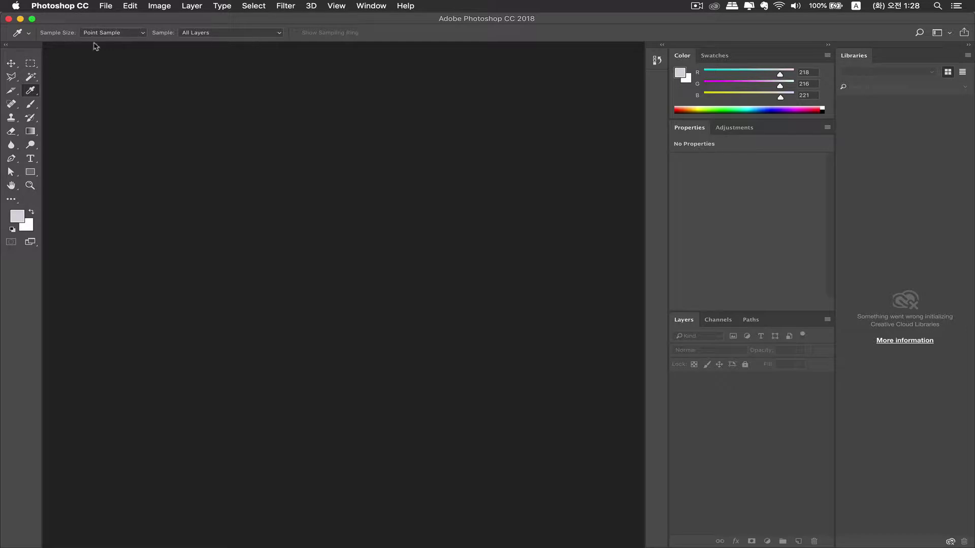
left_click(30, 63)
left_click(10, 63)
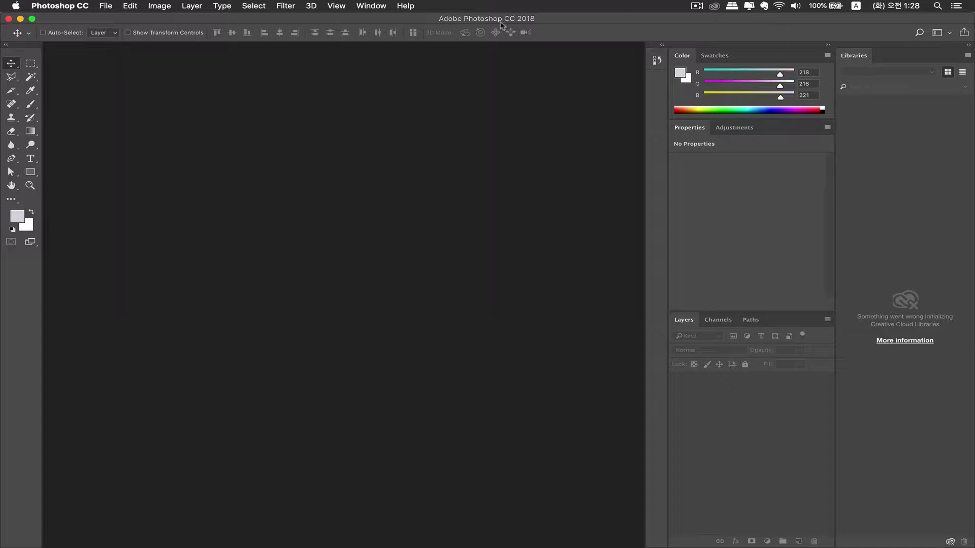
Hide the Tools panel, the Options bar and the Application Frame
left_click(372, 5)
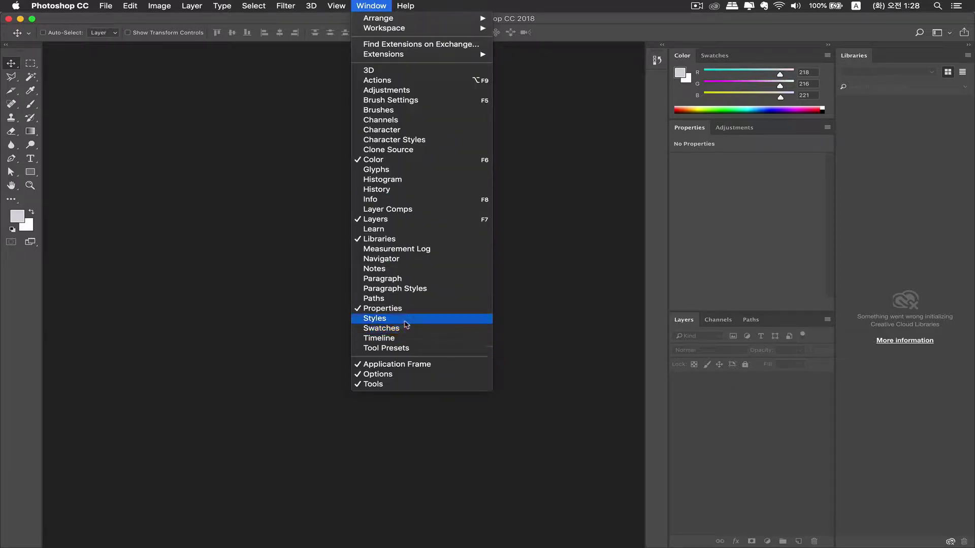
left_click(374, 384)
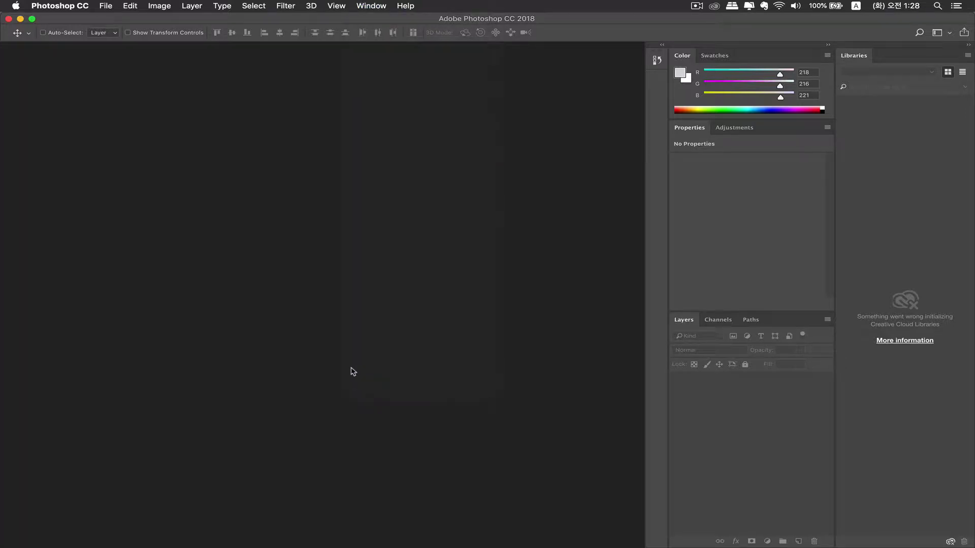
left_click(360, 5)
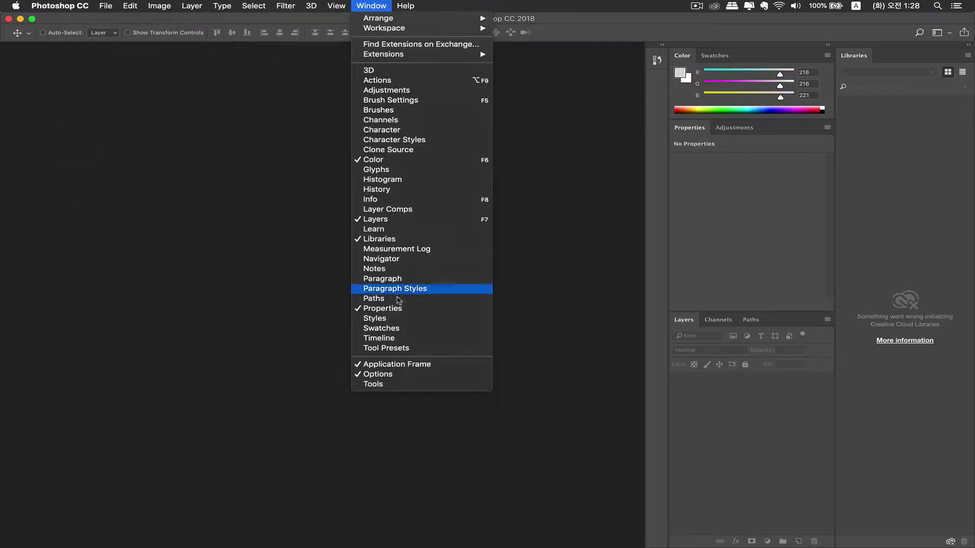
left_click(387, 378)
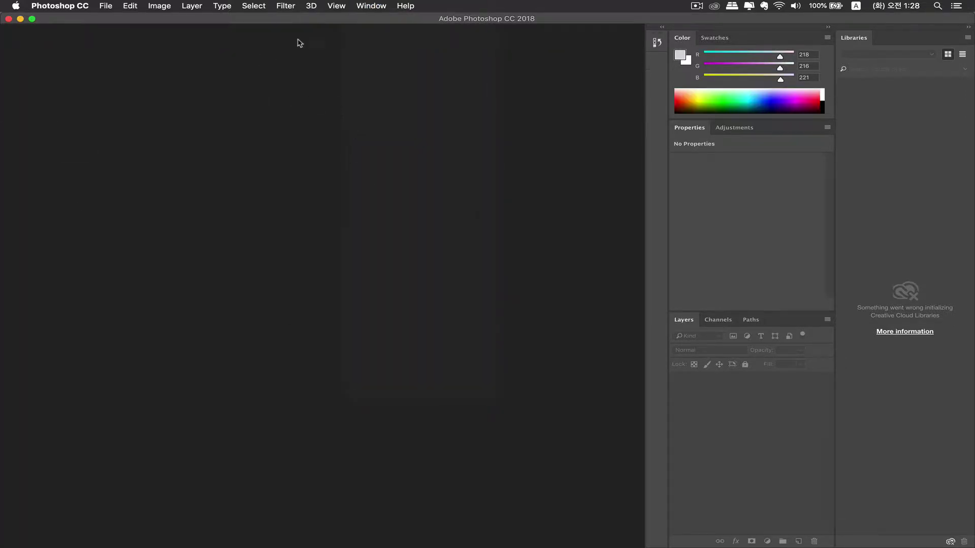
left_click(373, 7)
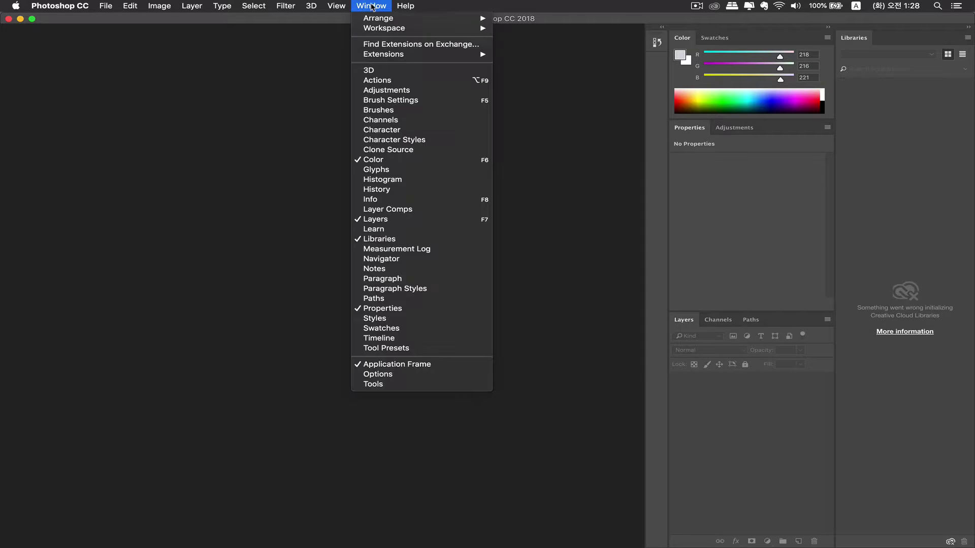
left_click(415, 366)
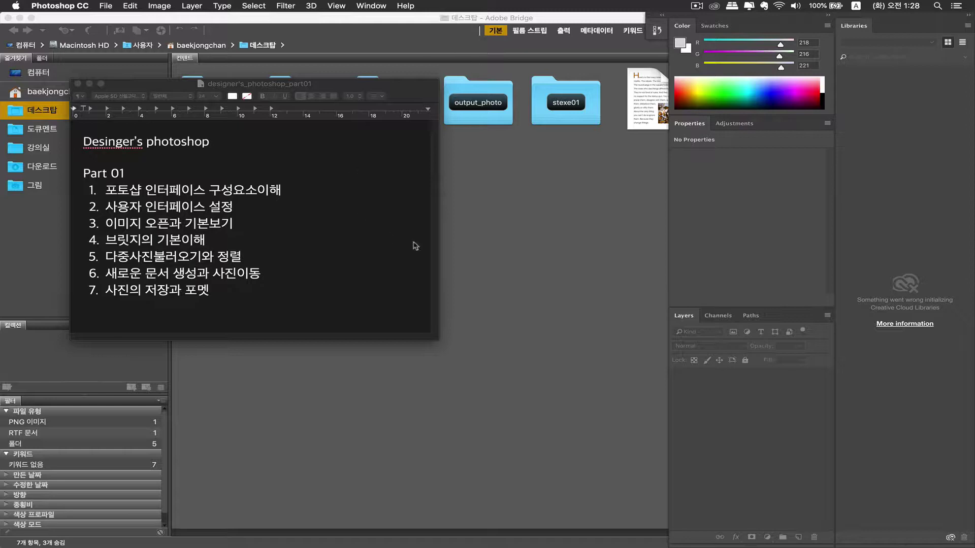
Restore the Application Frame, the Options bar and the Tools panel
left_click(388, 8)
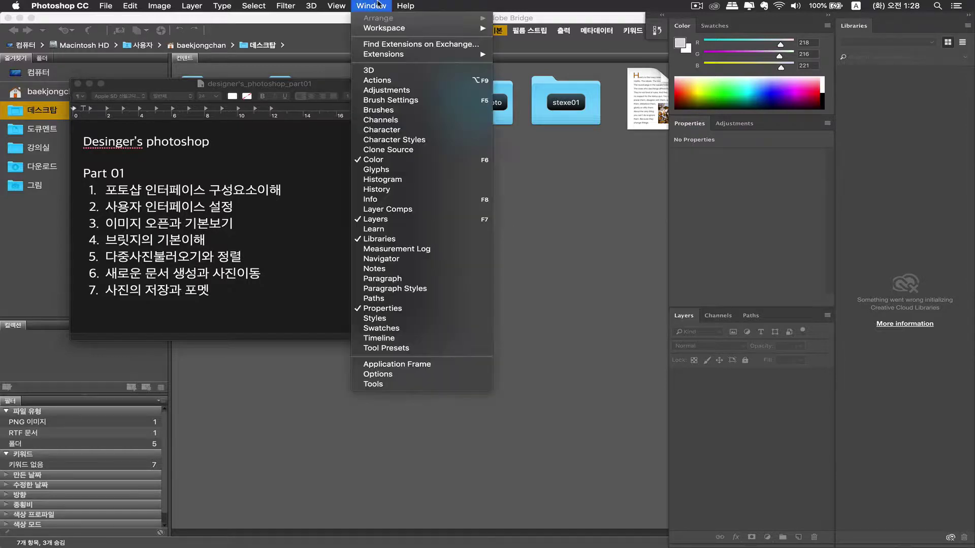
left_click(415, 365)
left_click(371, 5)
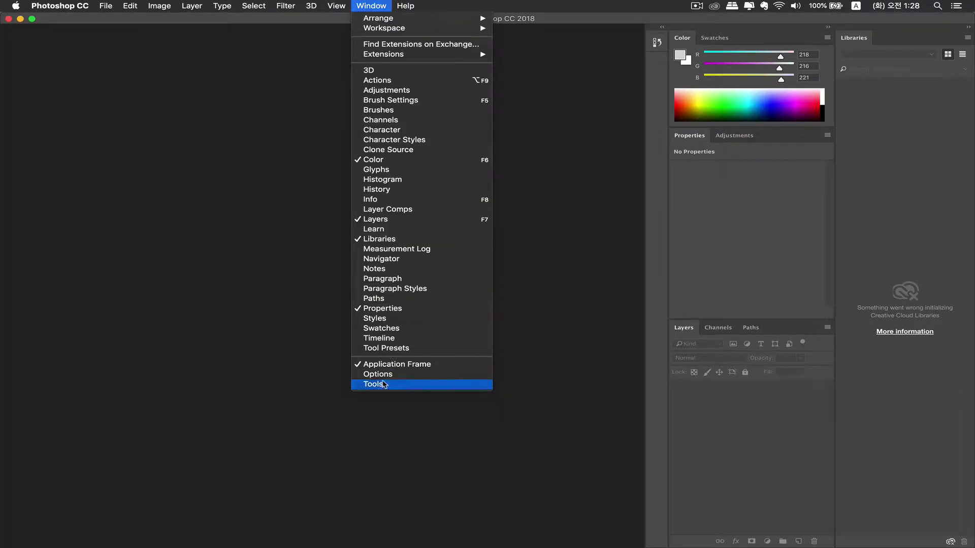
left_click(377, 374)
left_click(371, 6)
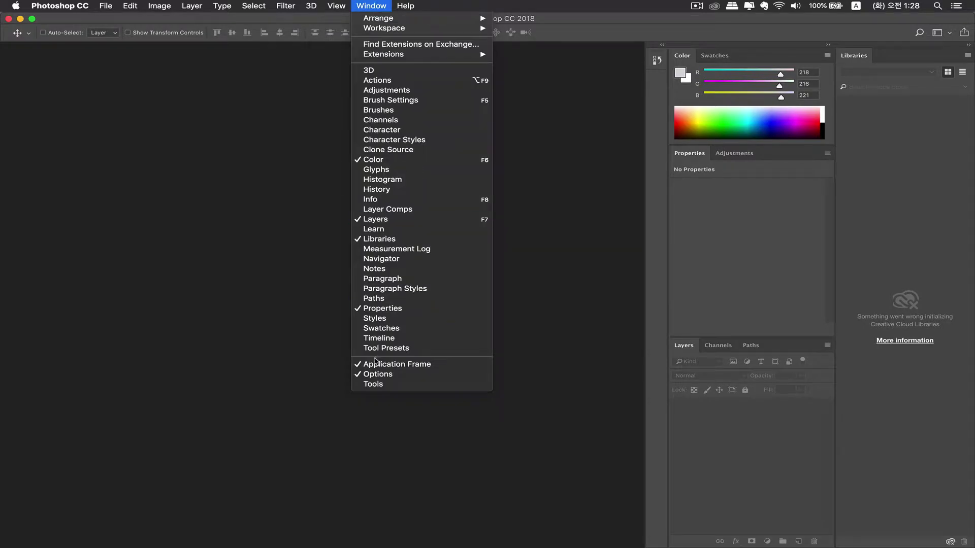
left_click(383, 385)
left_click(371, 6)
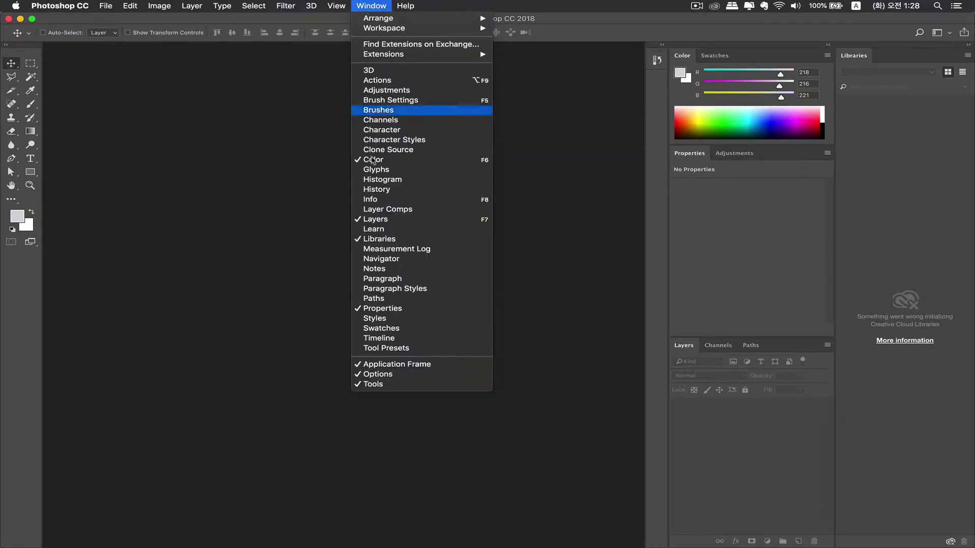
left_click(318, 143)
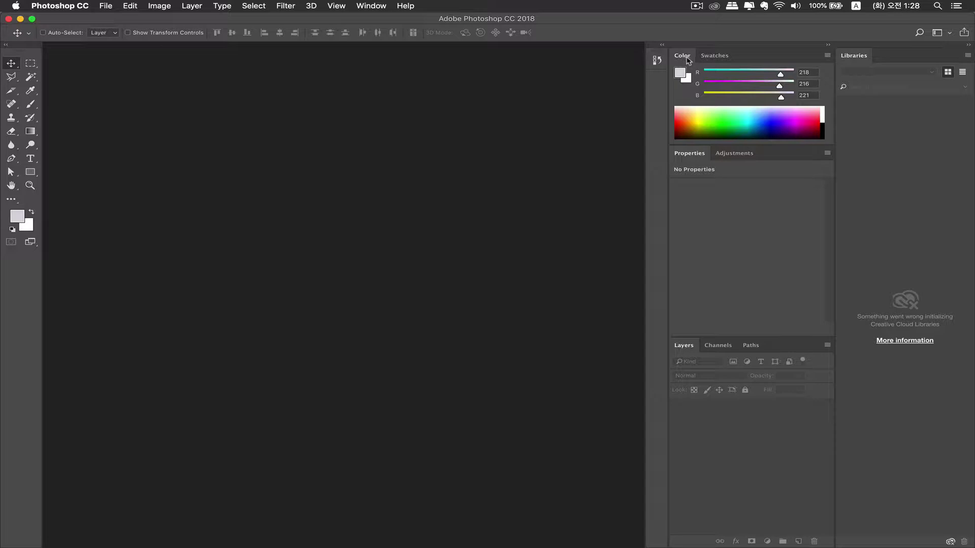
Alternate between the Color and Swatches panels to compare them, ending on Swatches
left_click(704, 56)
left_click(683, 57)
left_click(705, 56)
left_click(683, 57)
left_click(704, 57)
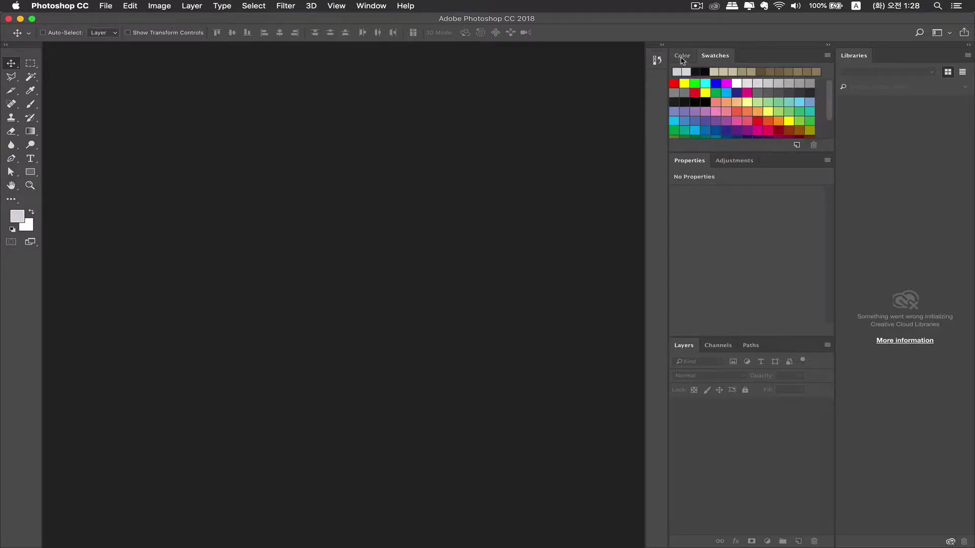
Switch between Color and Swatches and between Properties and Adjustments to compare them, ending on Color and Adjustments
left_click(681, 57)
left_click(711, 55)
left_click(736, 160)
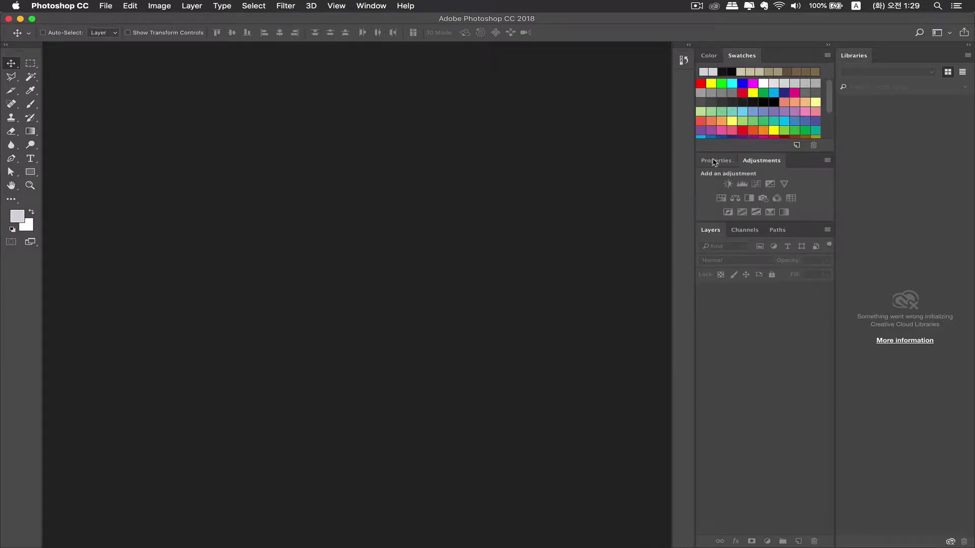
left_click(715, 161)
left_click(715, 161)
left_click(710, 57)
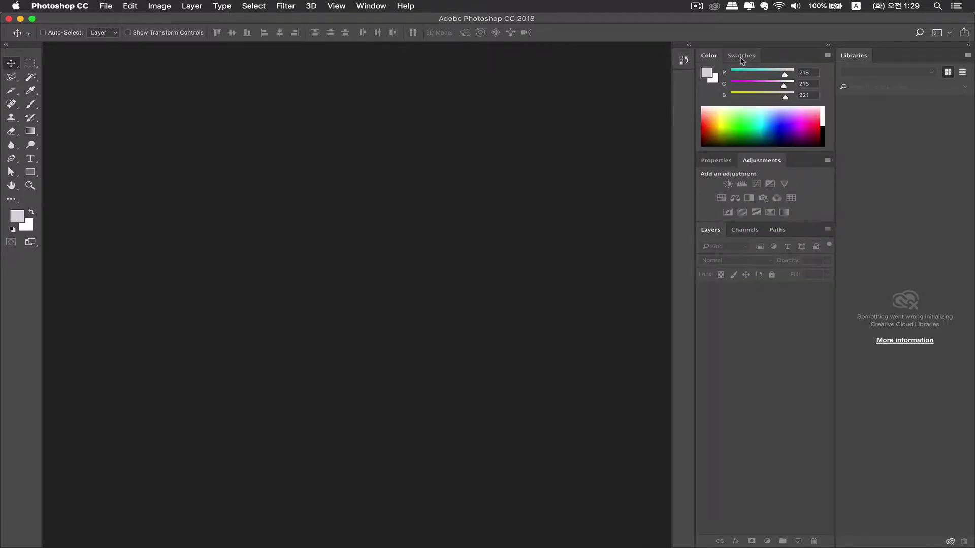
left_click(740, 58)
left_click(720, 61)
left_click(742, 60)
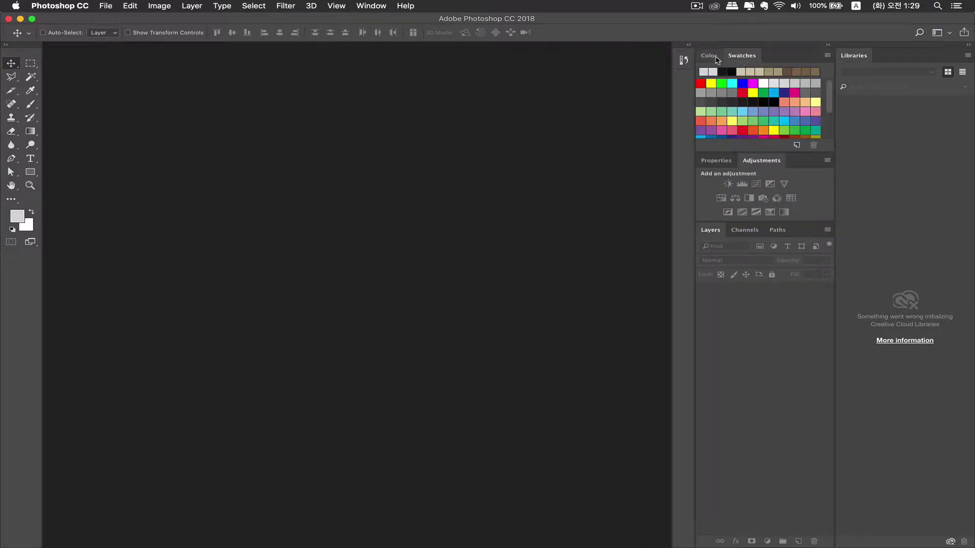
left_click(716, 59)
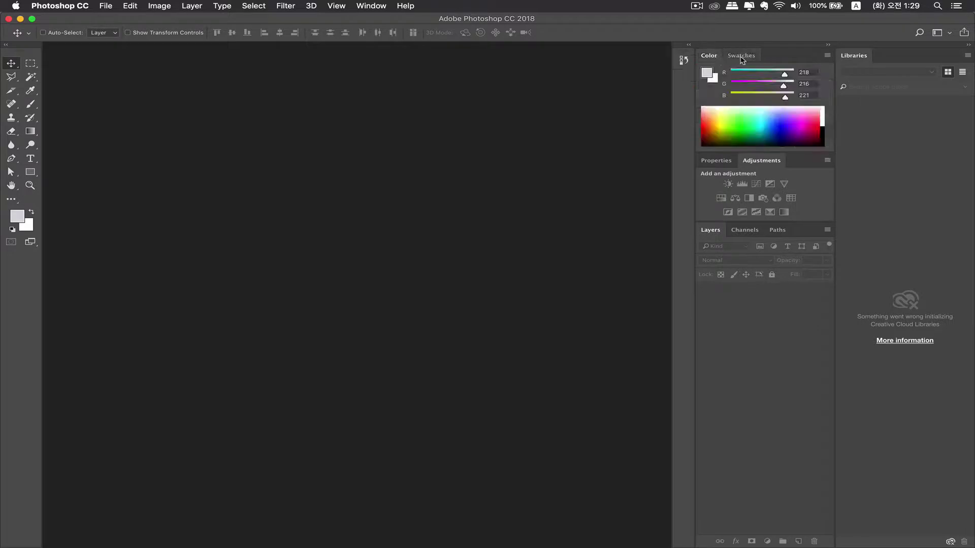
Expand and collapse the iconized History panel several times, leaving it collapsed
left_click(683, 66)
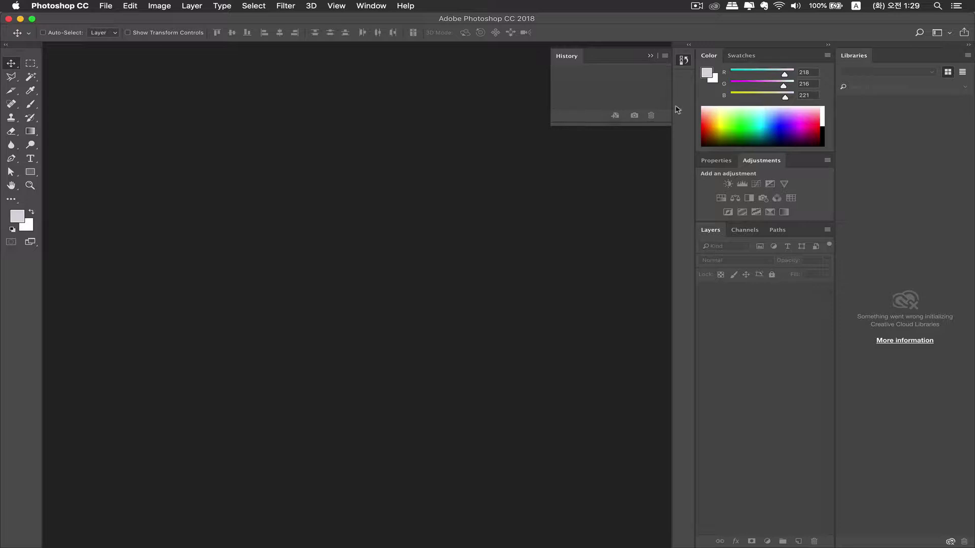
left_click(684, 62)
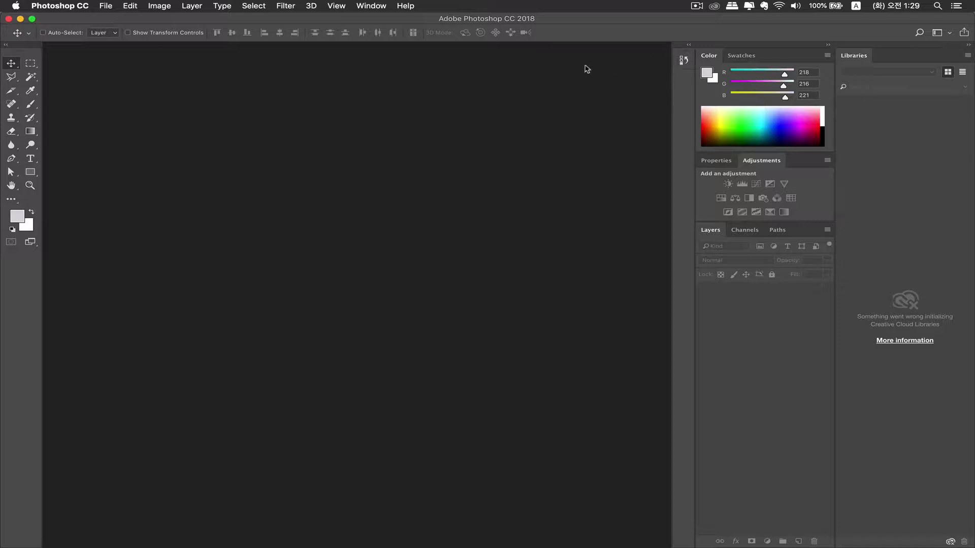
left_click(683, 62)
left_click(684, 62)
left_click(683, 62)
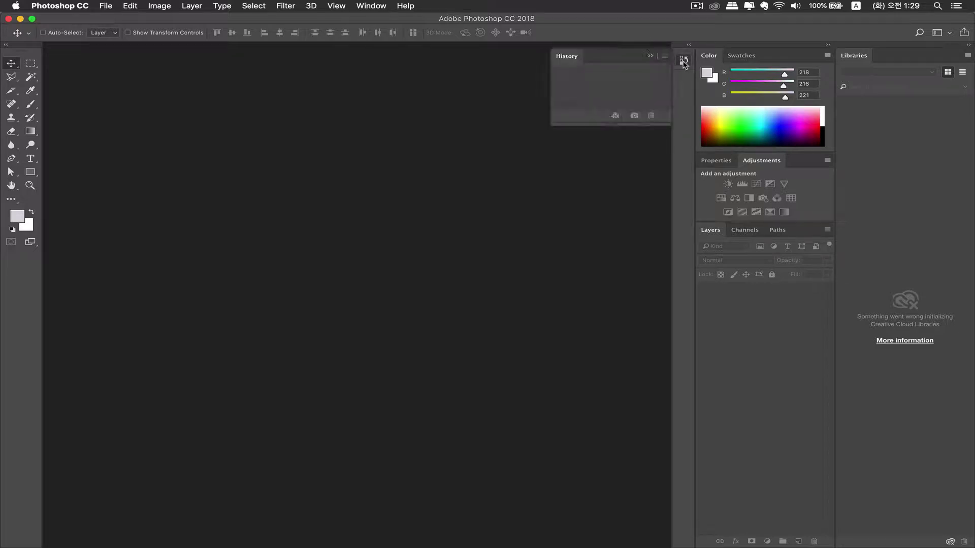
left_click(684, 62)
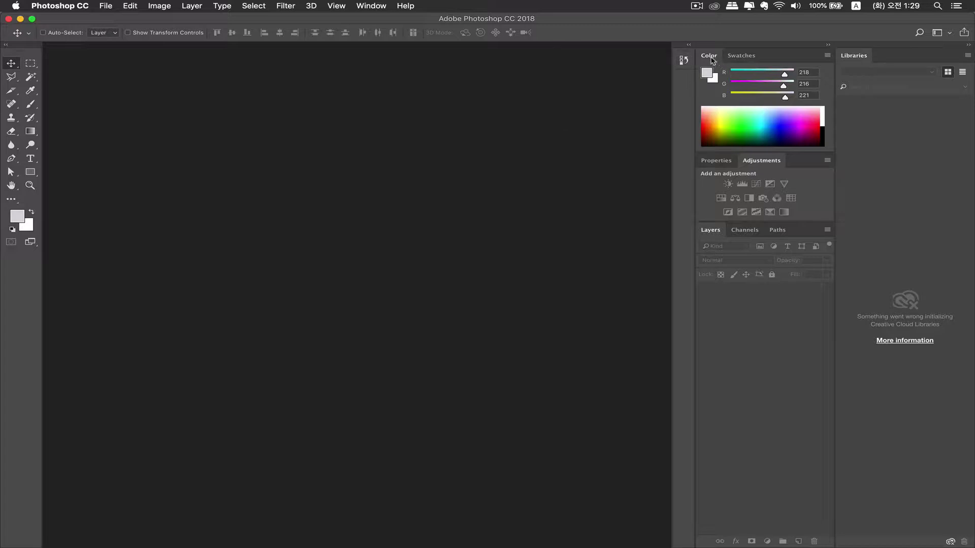
Undock the Color, Swatches, Properties and Layers panels into the workspace, with Swatches grouped with Properties
left_click_drag(713, 60, 312, 88)
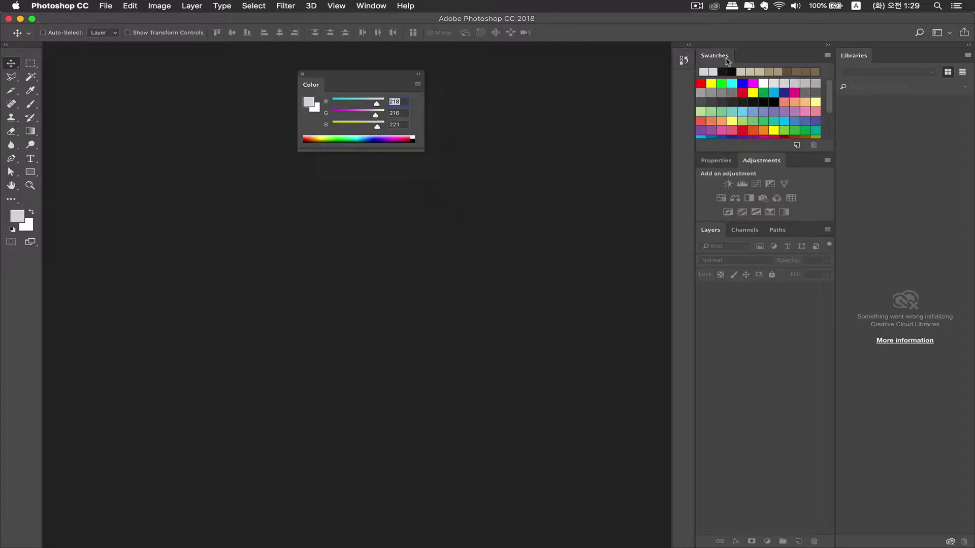
left_click_drag(727, 60, 300, 251)
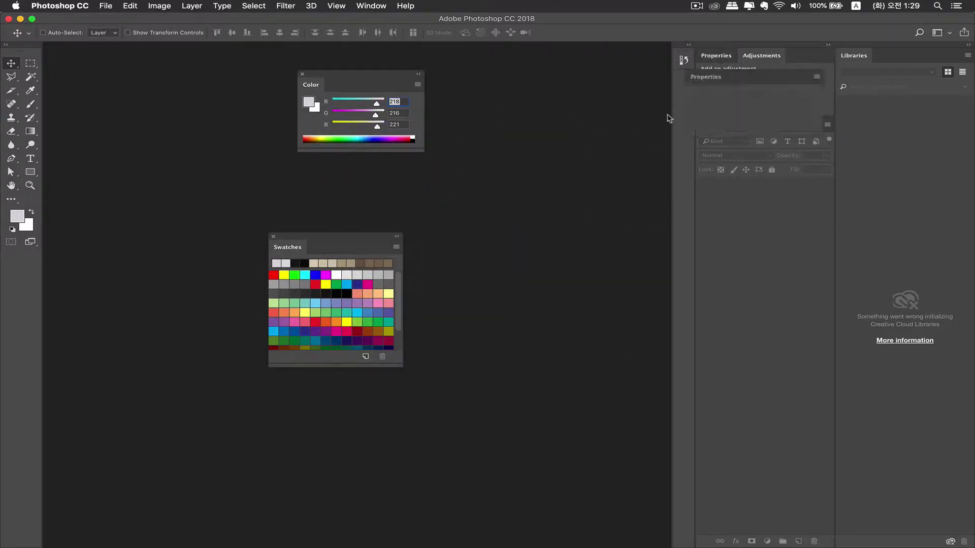
left_click_drag(668, 118, 624, 115)
left_click_drag(711, 125, 523, 143)
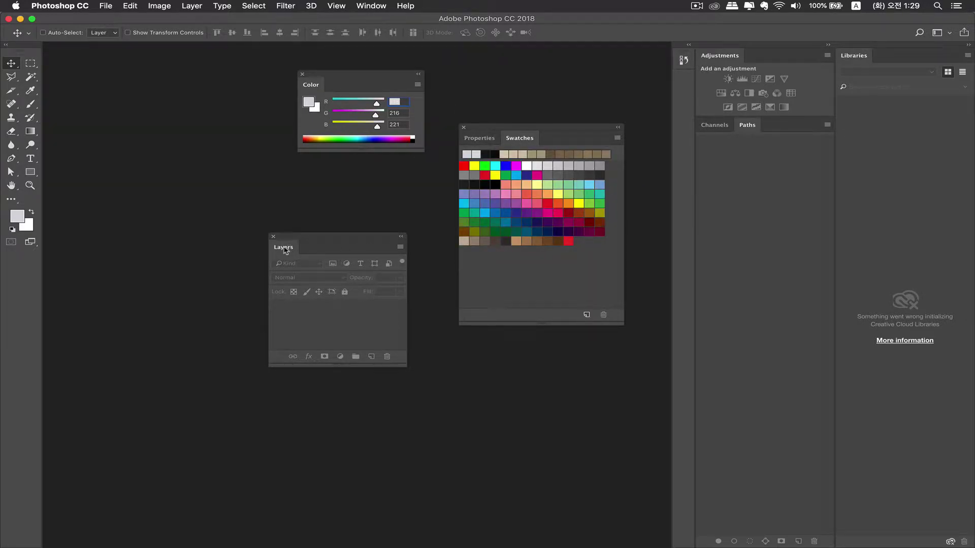
Attach the floating Layers panel to the lower edge of the floating Color panel
left_click_drag(285, 250, 317, 188)
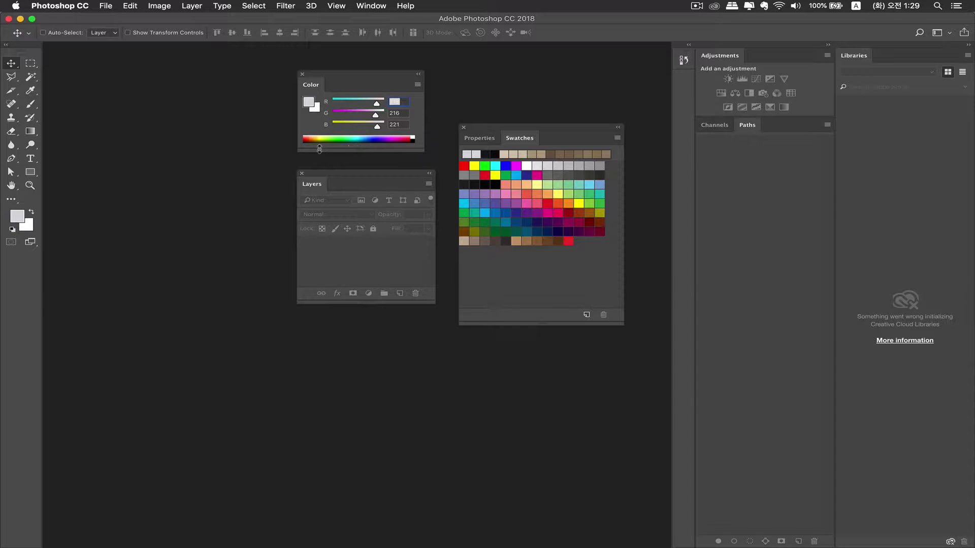
left_click_drag(320, 149, 322, 148)
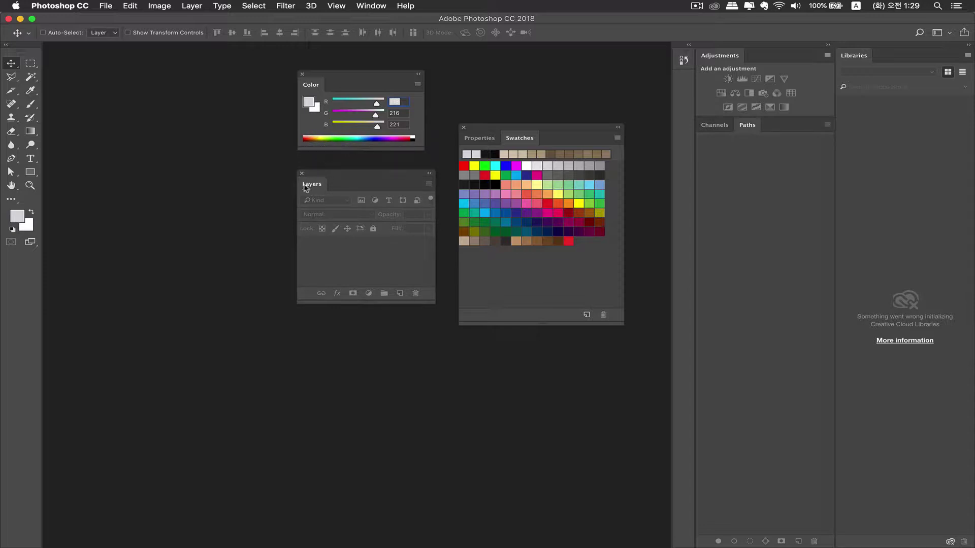
left_click_drag(306, 187, 311, 152)
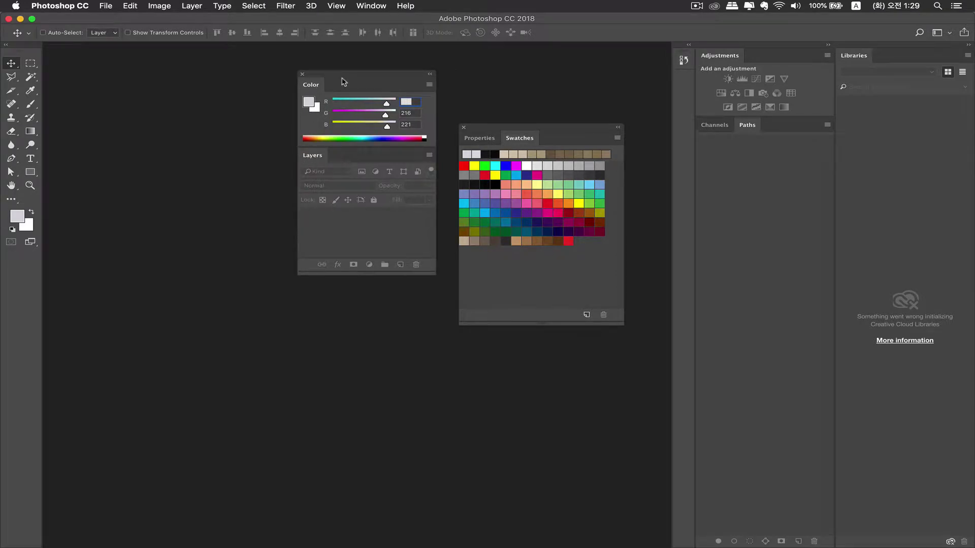
Reorder the floating stack so Color sits below Layers, and attach the Swatches panel beneath Color
left_click_drag(343, 81, 319, 199)
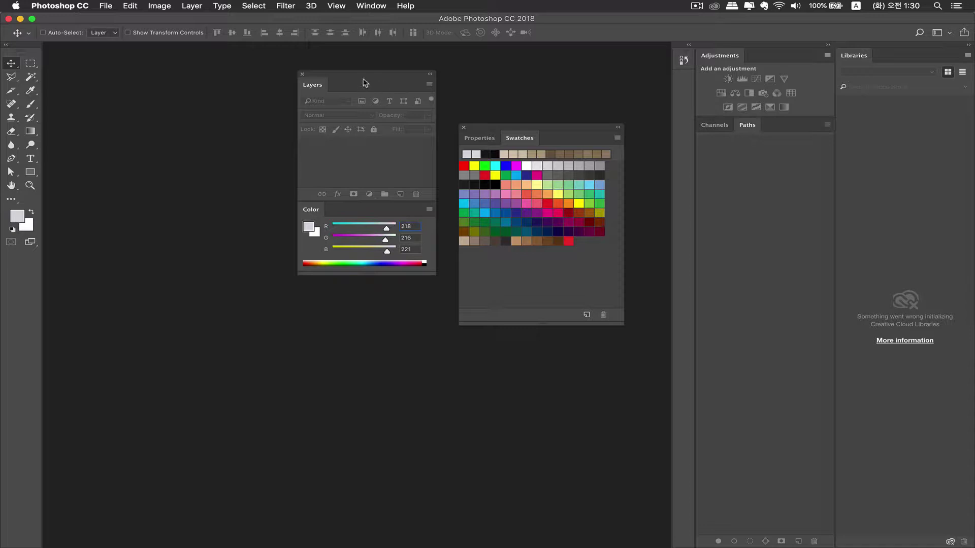
left_click_drag(363, 80, 322, 76)
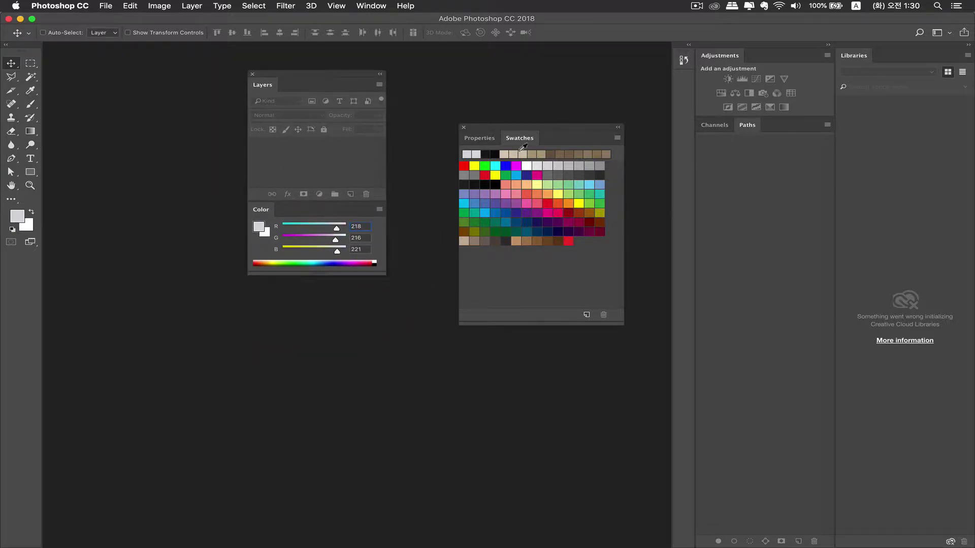
left_click_drag(519, 138, 297, 277)
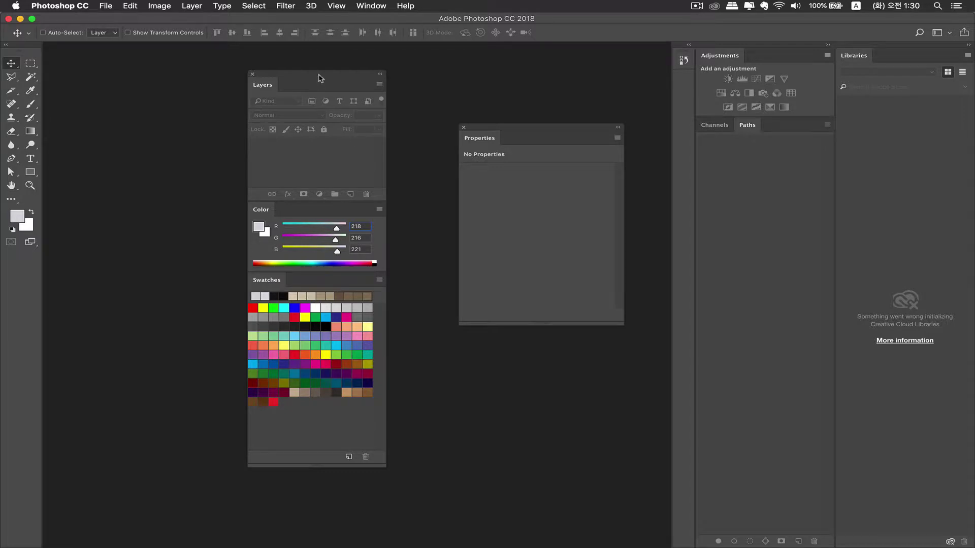
left_click_drag(318, 75, 390, 83)
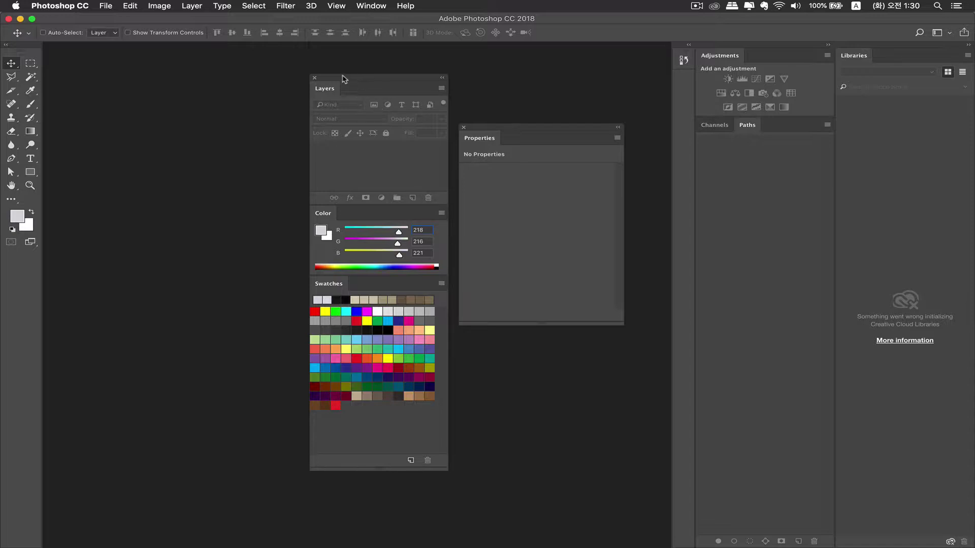
Collapse the Layers, Color and Swatches stack, narrow it to icons only and widen it to show the labels again
double_click(378, 80)
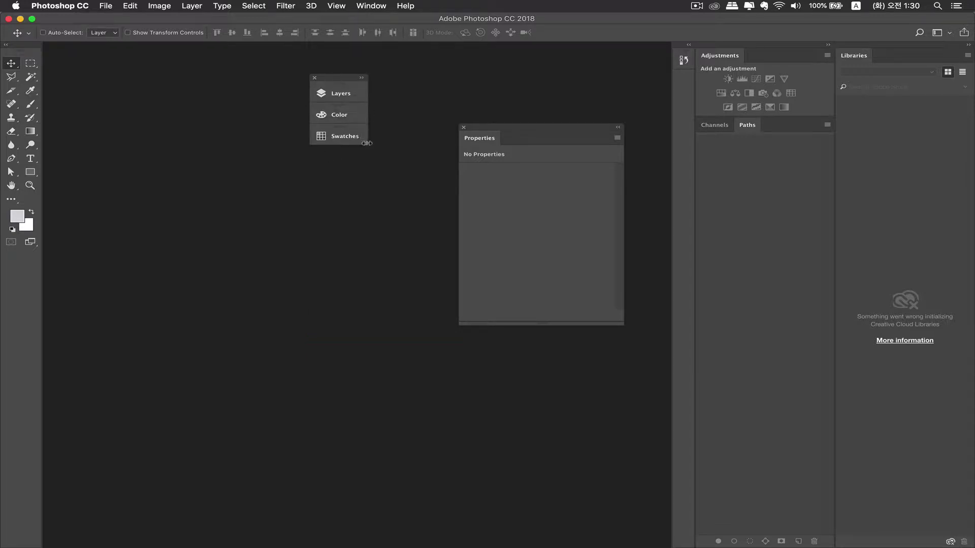
left_click_drag(367, 143, 341, 140)
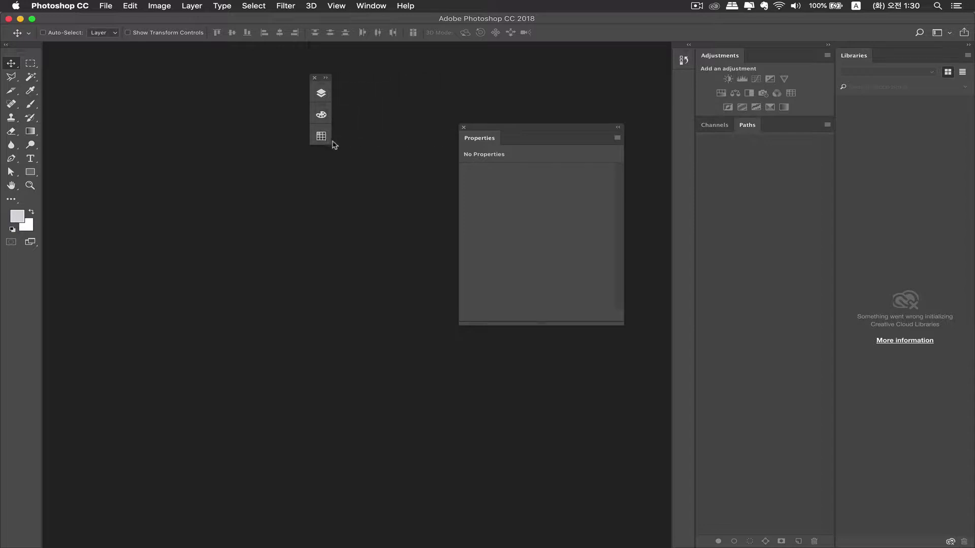
left_click_drag(331, 143, 387, 144)
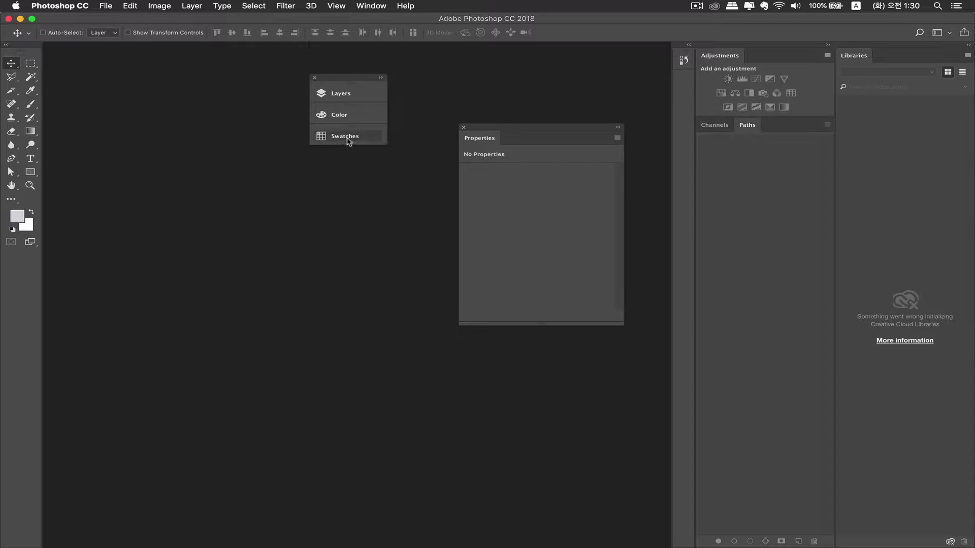
Open the Layers, Color and Swatches panels in turn from the collapsed stack, and expand the whole stack again
left_click(340, 95)
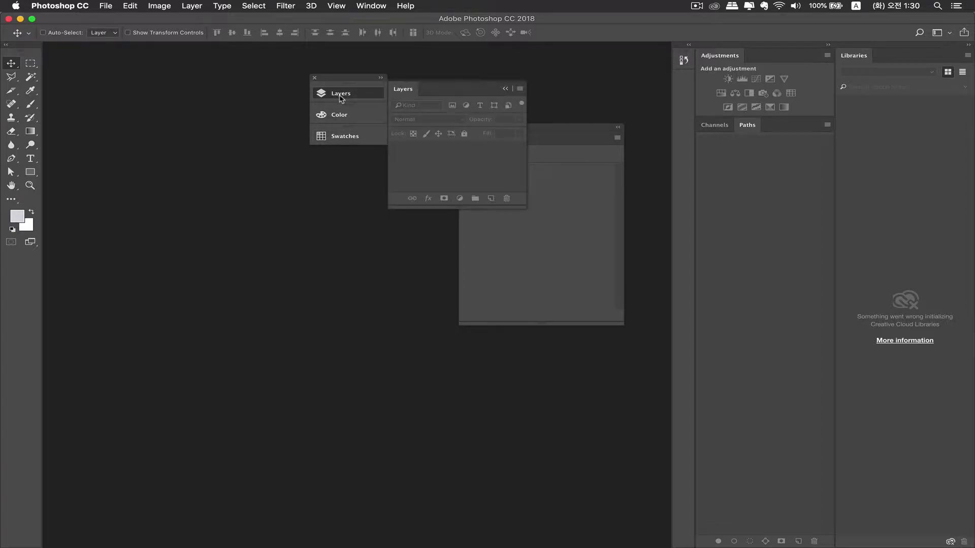
left_click(339, 115)
left_click(344, 137)
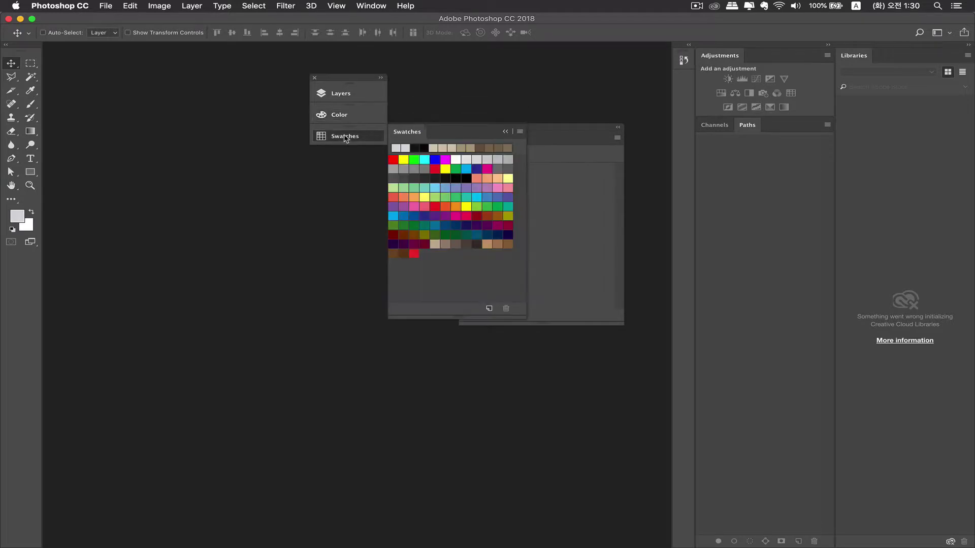
left_click(340, 114)
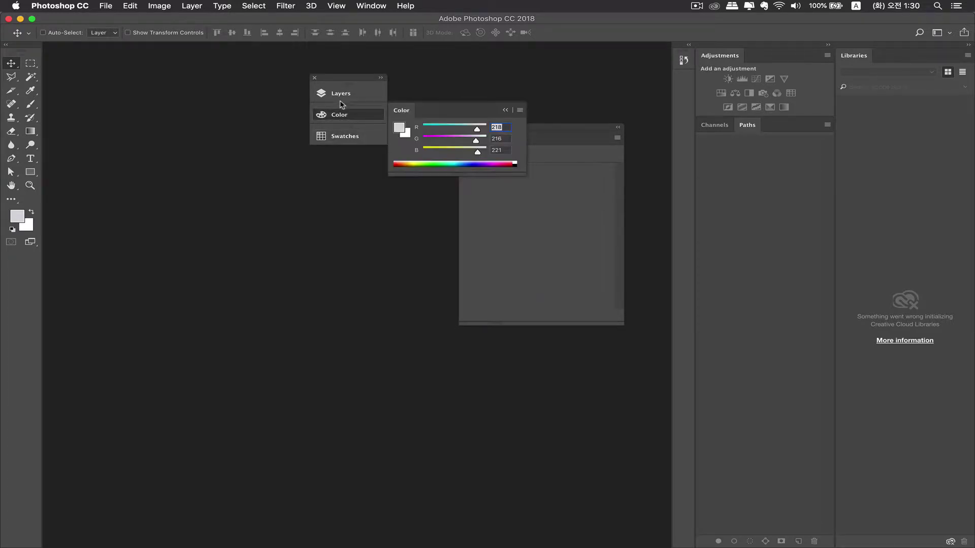
left_click(341, 96)
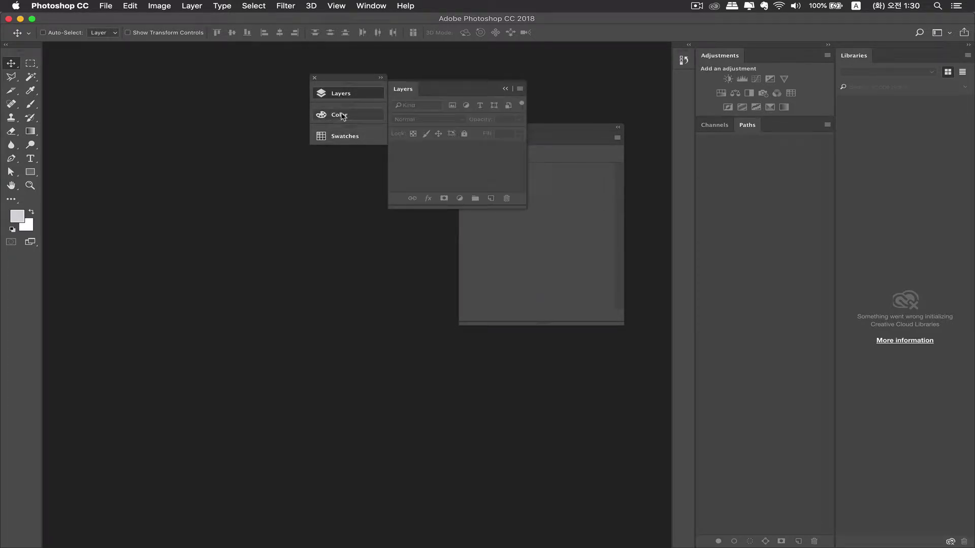
double_click(352, 81)
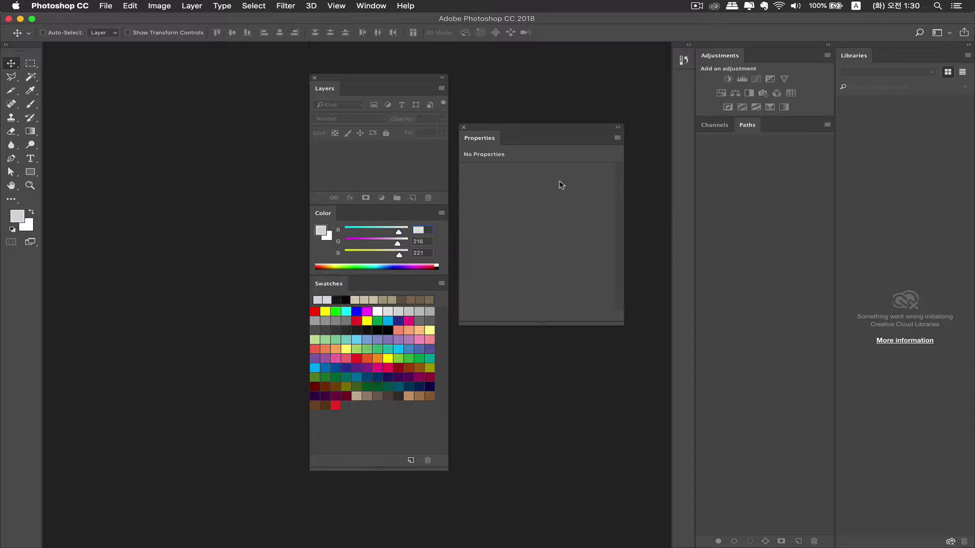
Detach the Layers panel from the floating stack and group Swatches with Color as tabs
left_click_drag(389, 75, 394, 67)
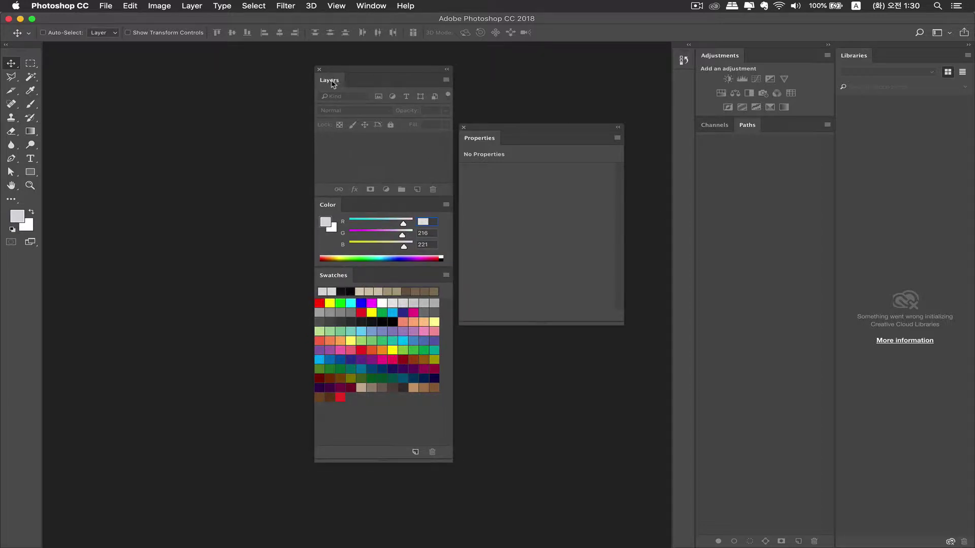
left_click_drag(334, 84, 156, 107)
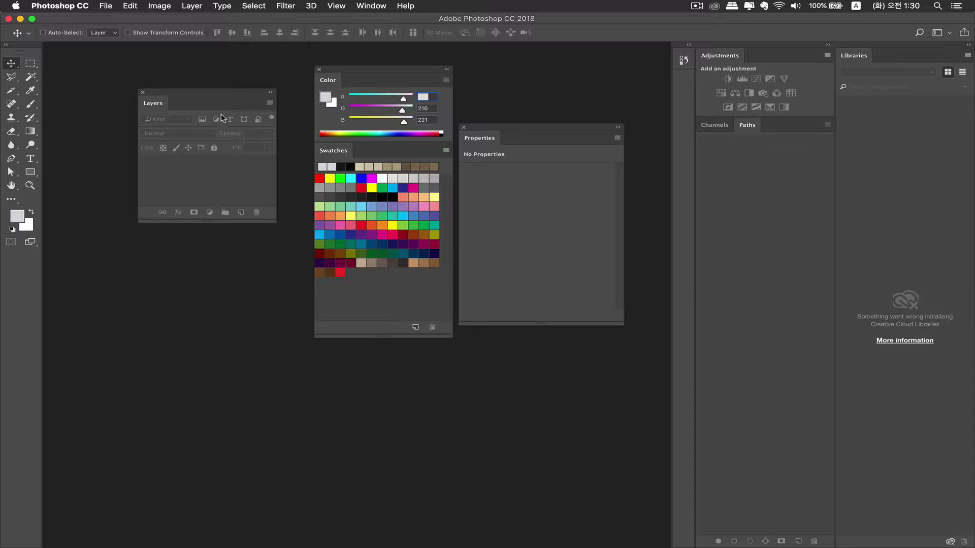
left_click_drag(334, 150, 358, 79)
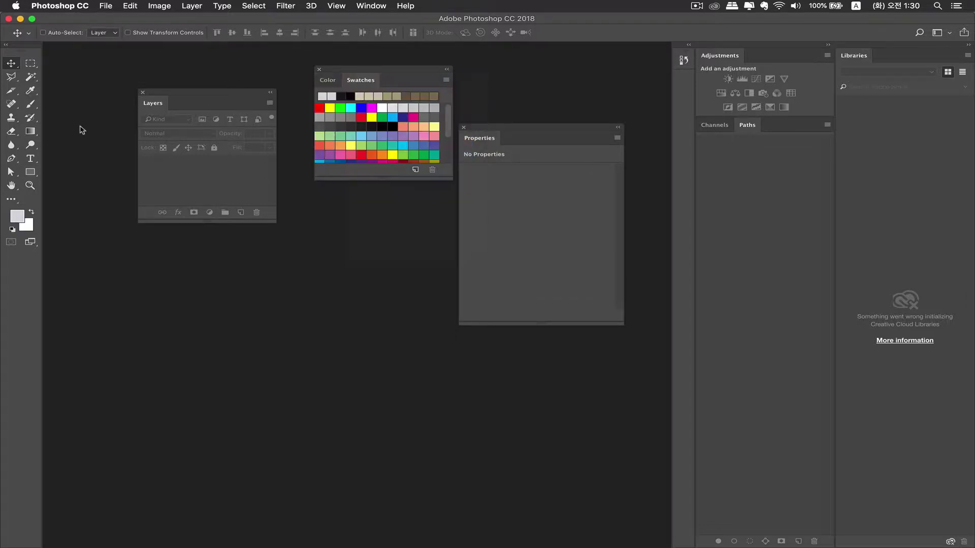
Attach the Layers panel beneath the floating Color and Swatches group and reposition the combined stack
left_click_drag(146, 105, 328, 188)
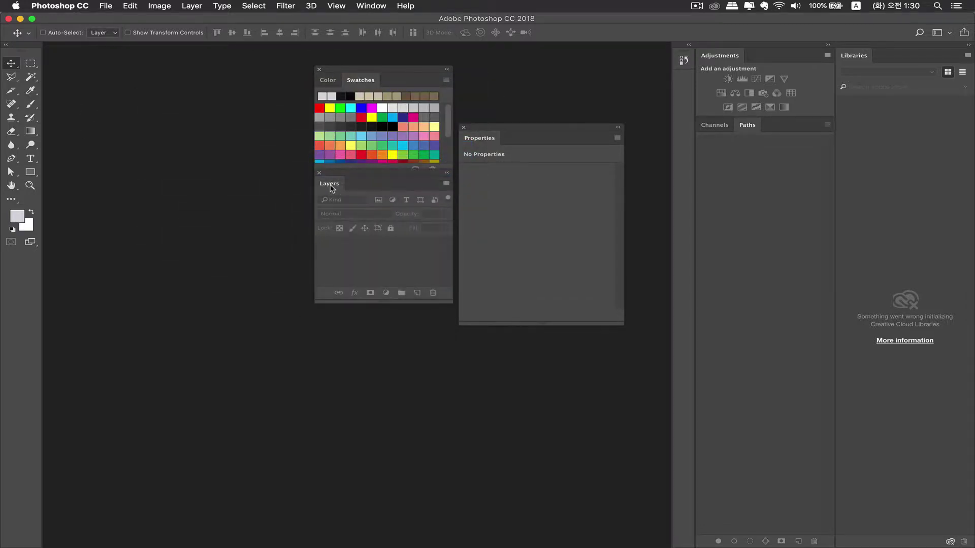
left_click_drag(383, 71, 351, 69)
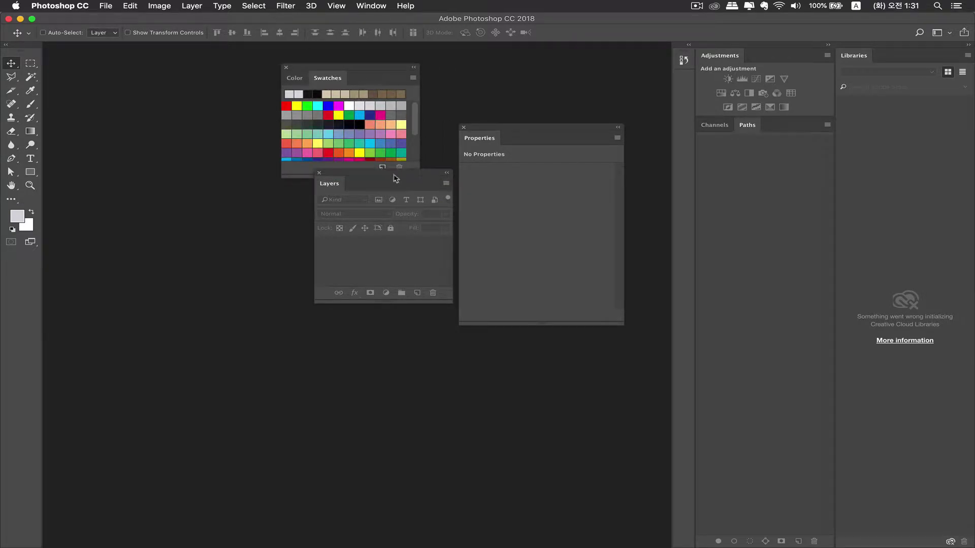
left_click_drag(374, 172, 350, 175)
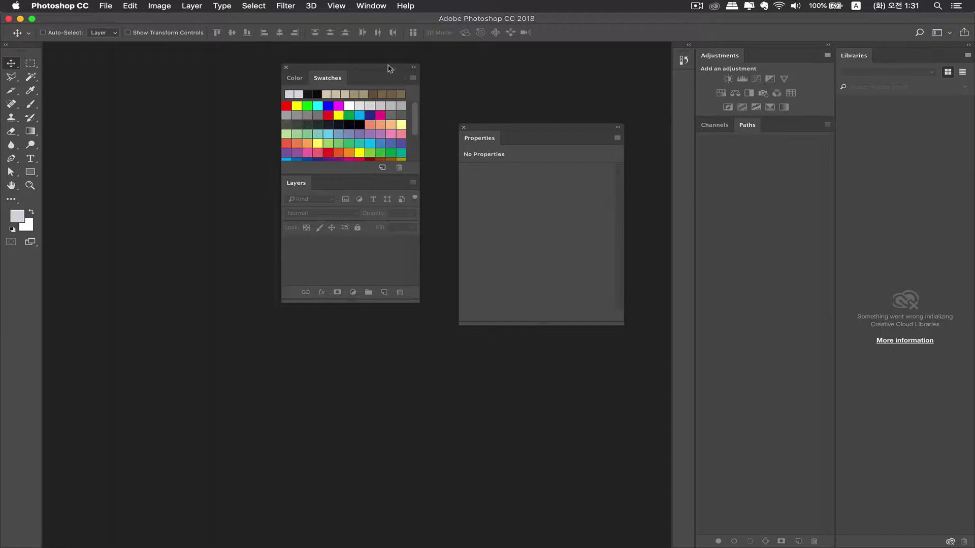
mouse_move(371, 71)
left_mouse_down()
mouse_move(399, 70)
mouse_move(378, 71)
left_mouse_up()
Show the Character panel and attach it beneath the Layers panel in the floating stack
left_click(371, 5)
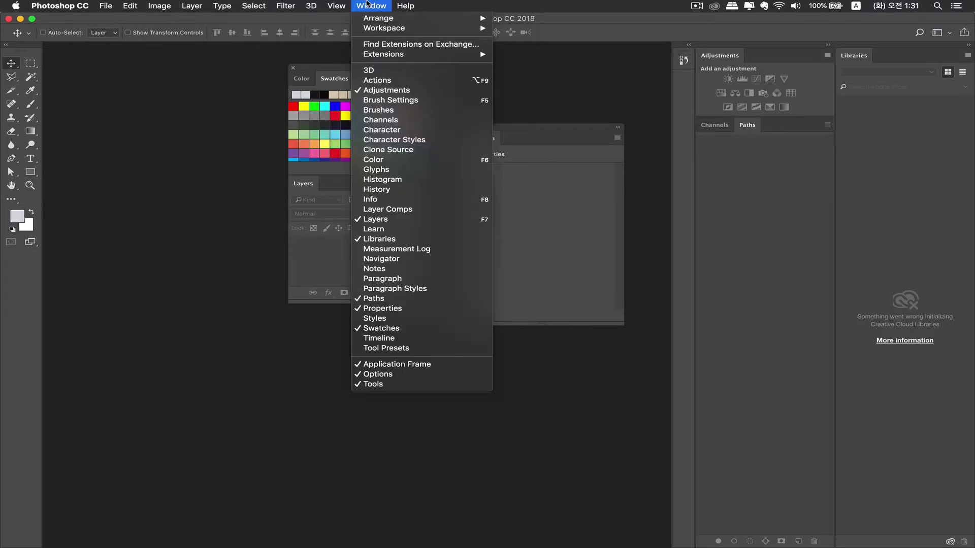
left_click(402, 131)
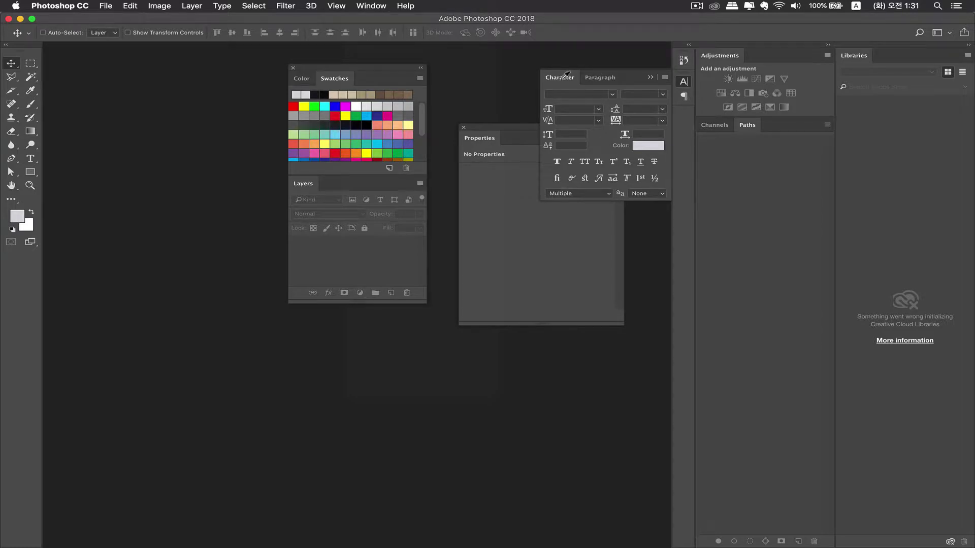
mouse_move(563, 78)
left_mouse_down()
mouse_move(539, 132)
mouse_move(321, 302)
mouse_move(296, 309)
left_mouse_up()
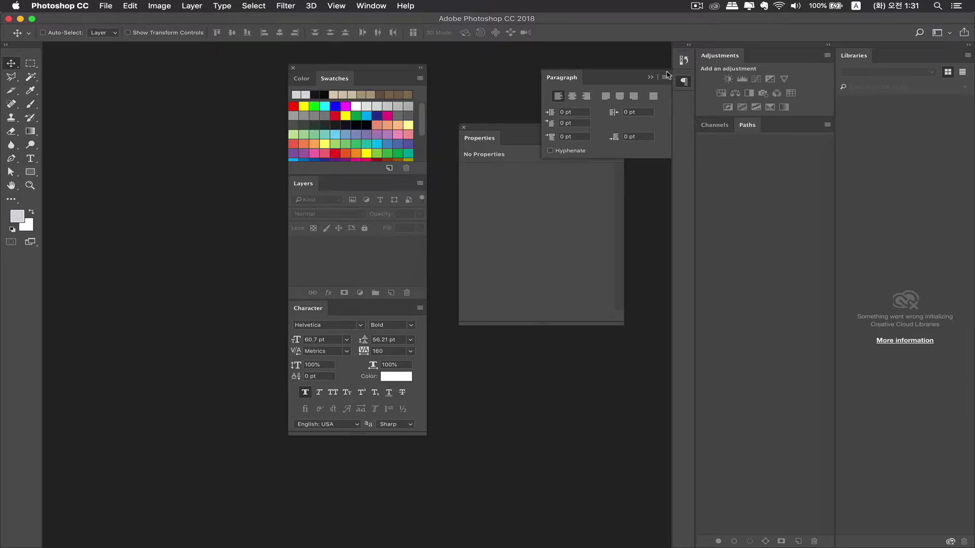
Reposition the floating Properties panel, and group Adjustments with Layers as tabs, keeping Layers in front
left_click_drag(513, 131, 564, 190)
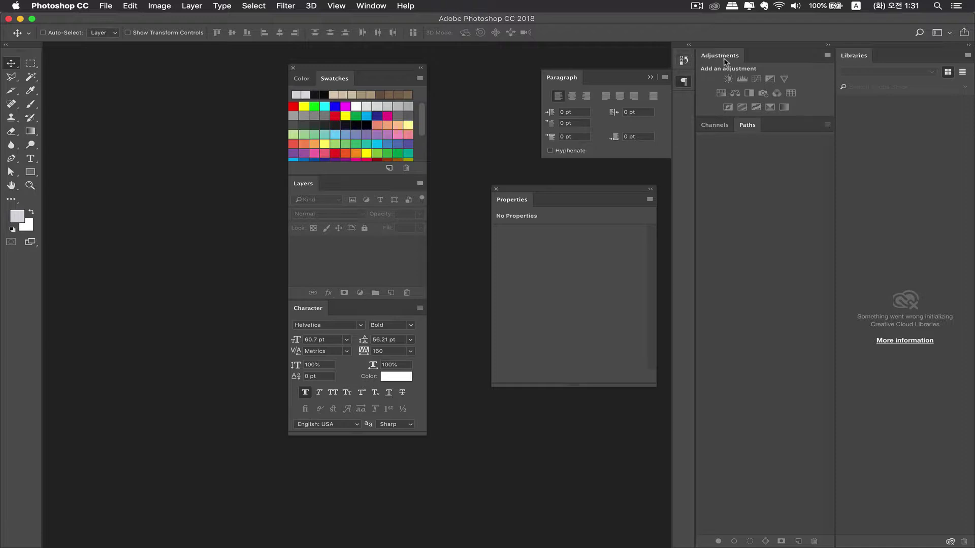
left_click_drag(721, 59, 363, 195)
left_click(303, 183)
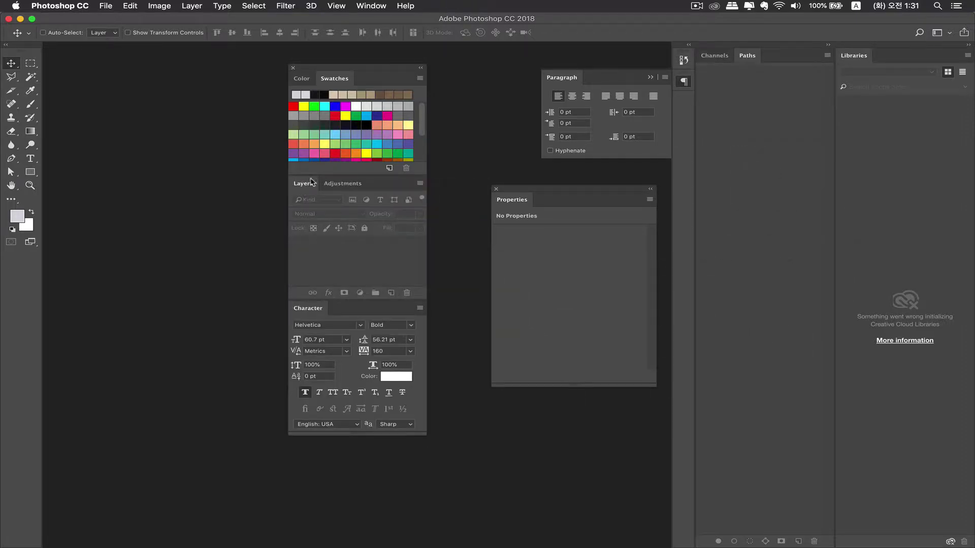
Attach the History panel above the Color and Swatches group and collapse the floating stack to labelled icons
left_click(684, 63)
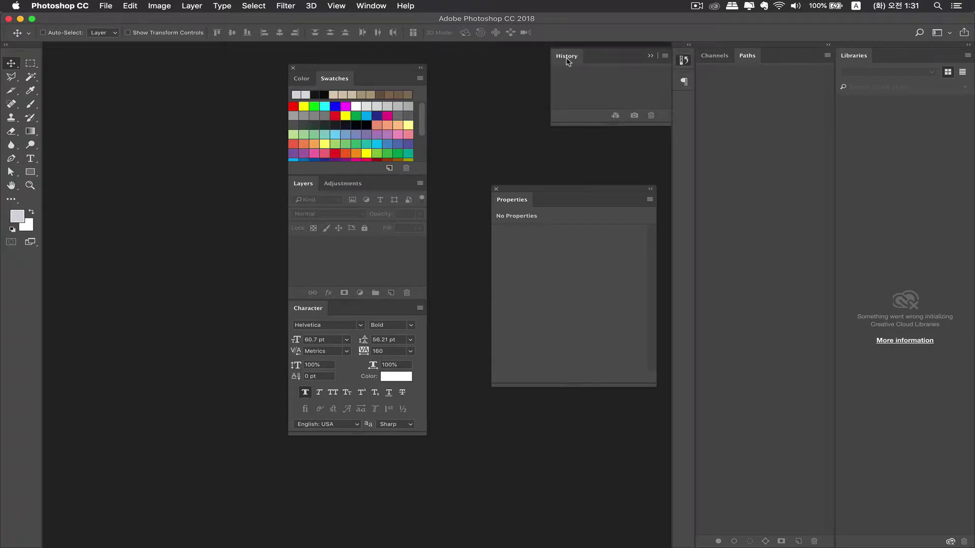
left_click_drag(567, 59, 325, 80)
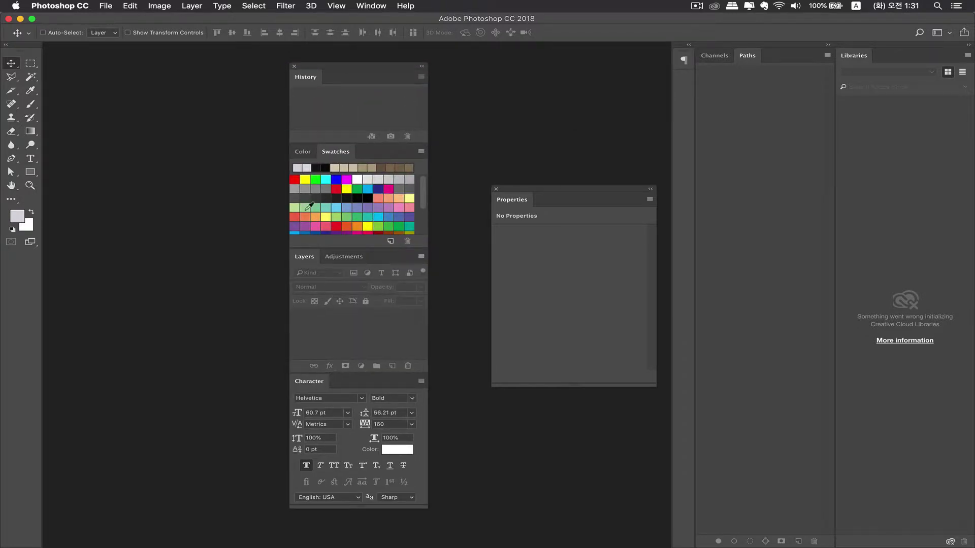
double_click(338, 67)
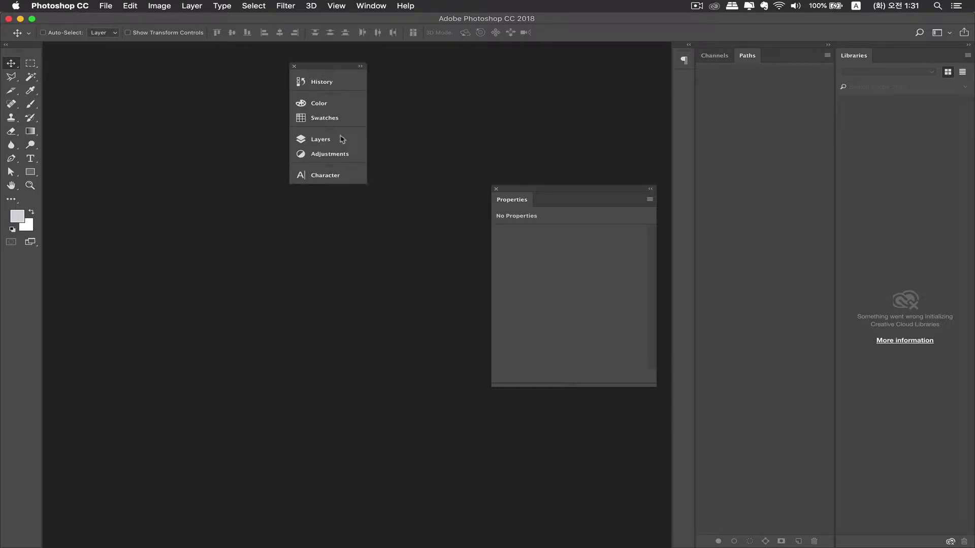
View the History, Color, Swatches, Layers, Adjustments and Character panels in turn from the collapsed stack, leaving it collapsed
left_click(332, 84)
left_click(332, 85)
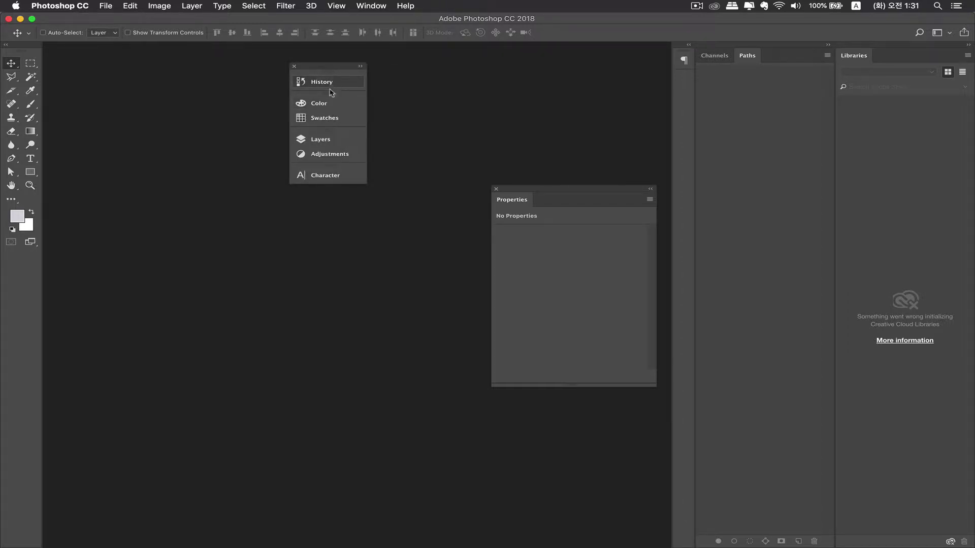
left_click(326, 103)
left_click(323, 121)
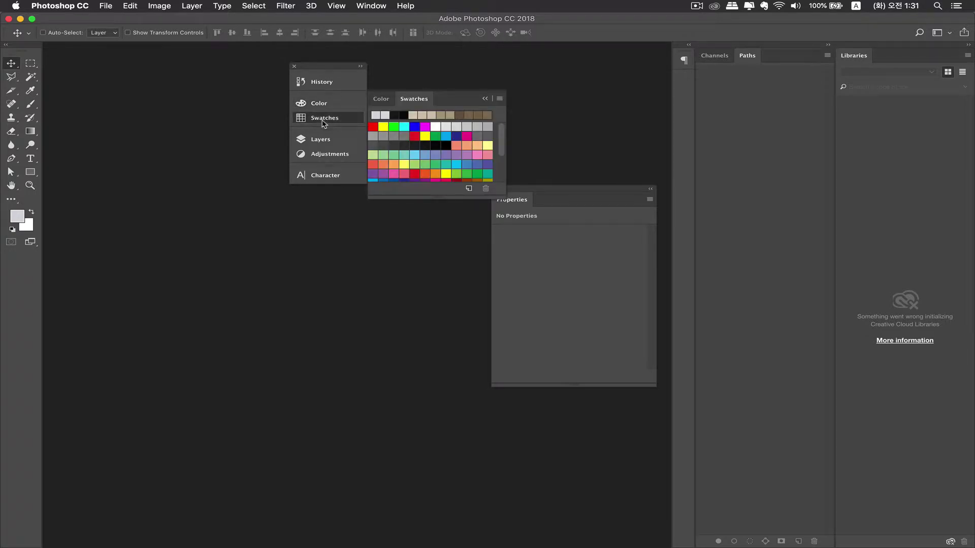
left_click(325, 140)
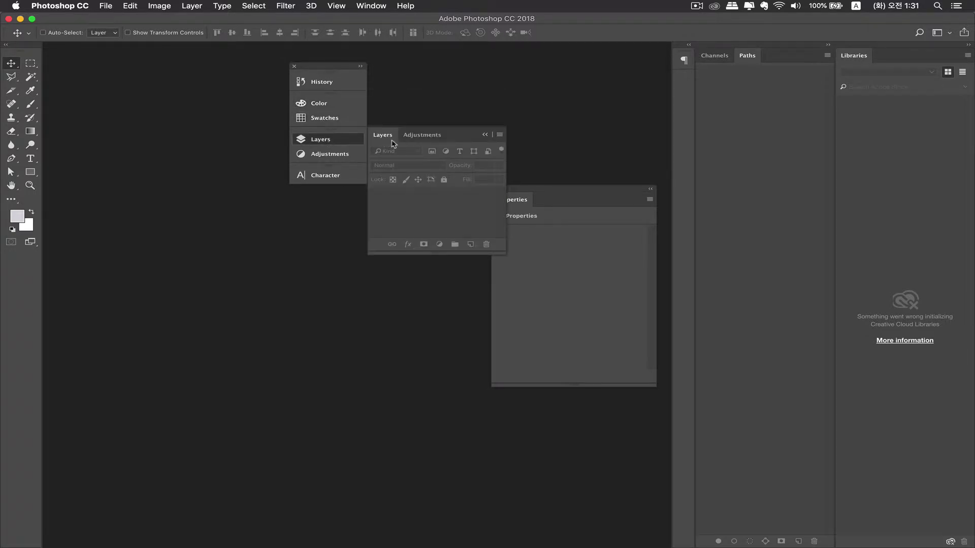
left_click(330, 155)
left_click(320, 176)
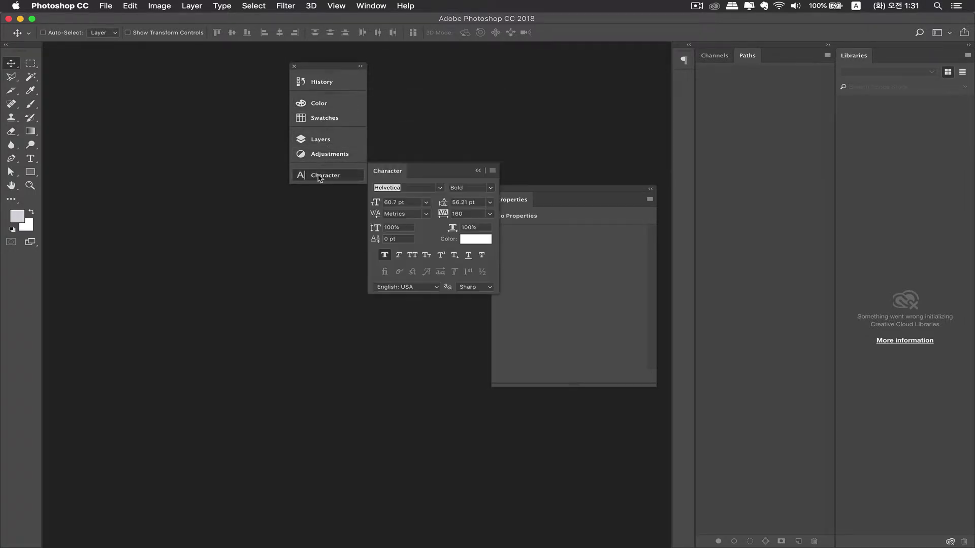
left_click(320, 177)
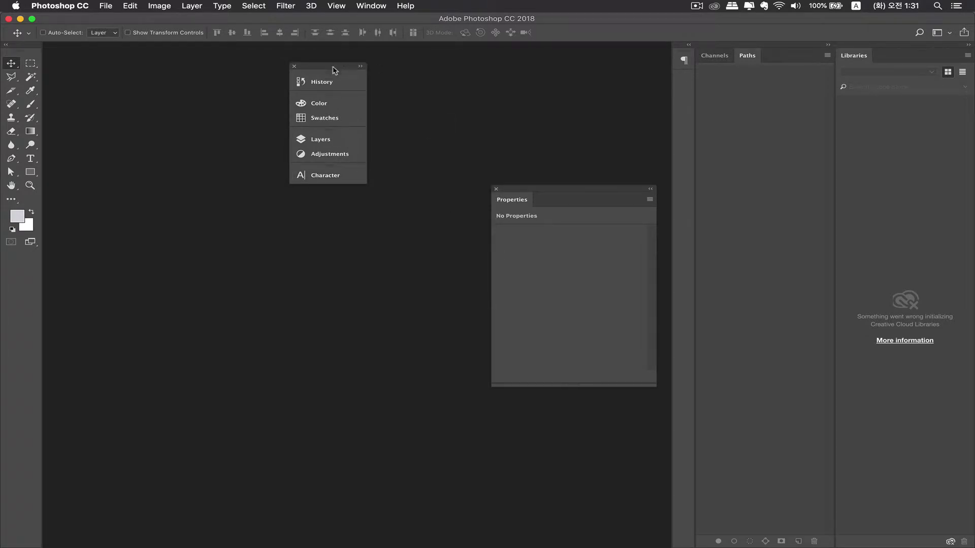
Move the collapsed stack and merge History into the Color and Swatches group
left_click_drag(331, 69, 427, 77)
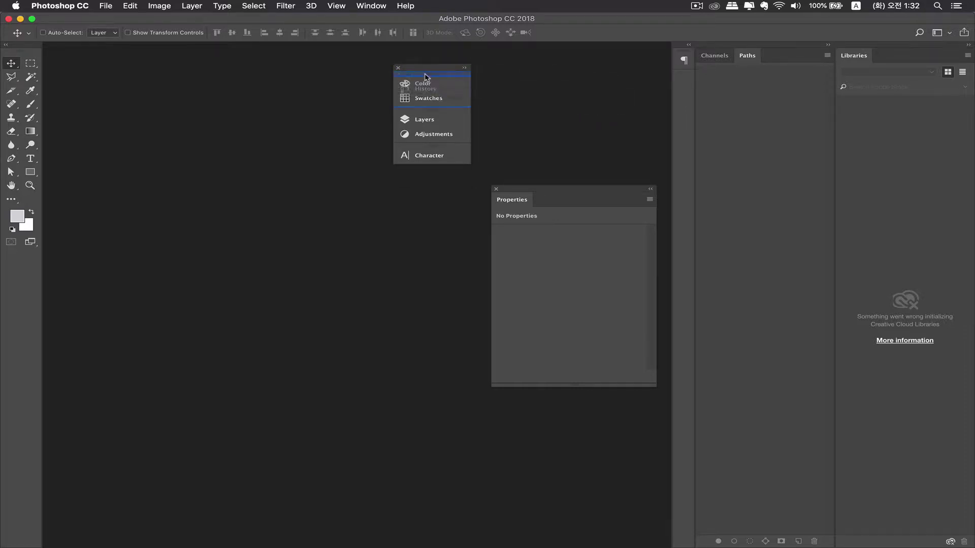
Close the Libraries, Channels, Paths, Paragraph and Properties panels, and dock the collapsed stack along the workspace's right edge
left_click_drag(866, 52, 741, 172)
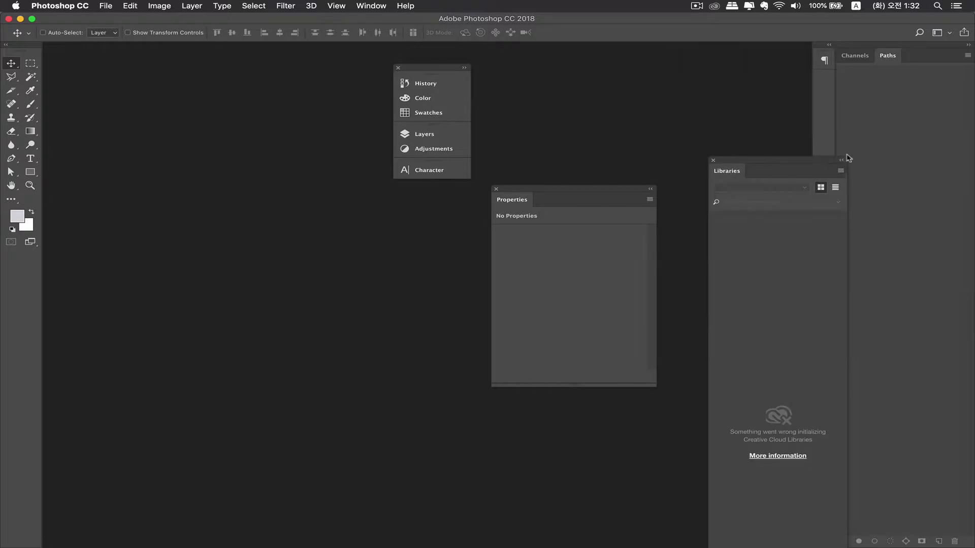
left_click(713, 160)
left_click_drag(927, 54, 833, 95)
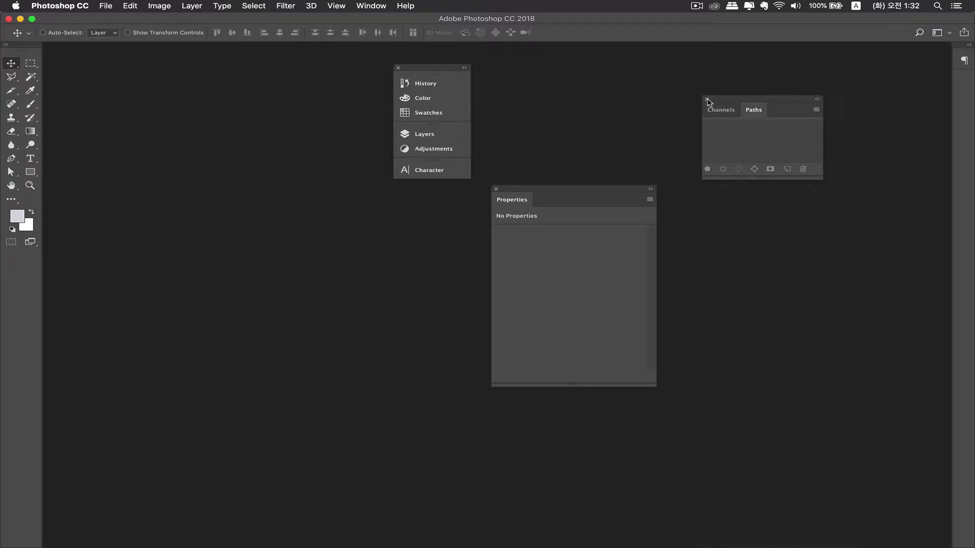
left_click(708, 102)
left_click_drag(964, 53, 637, 99)
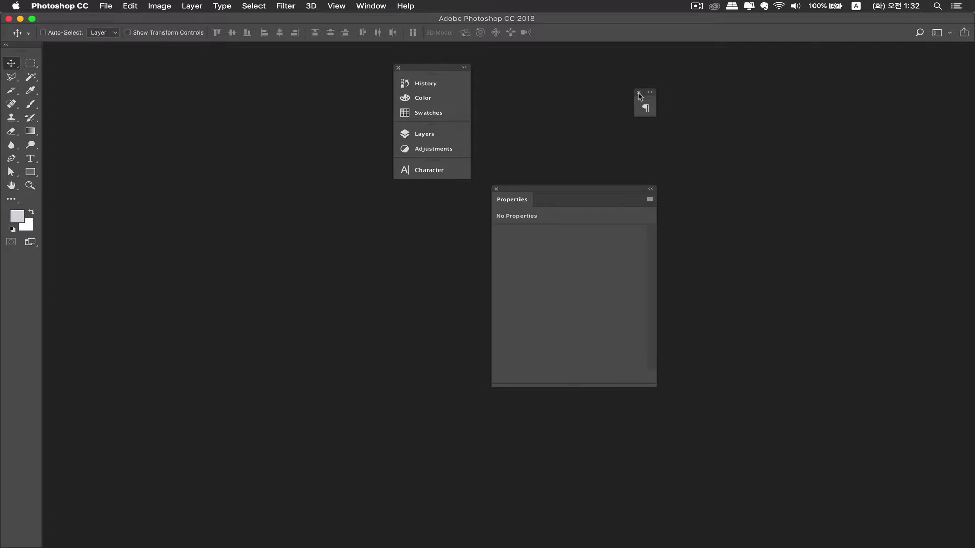
left_click(639, 94)
left_click(497, 190)
left_click_drag(432, 68, 973, 60)
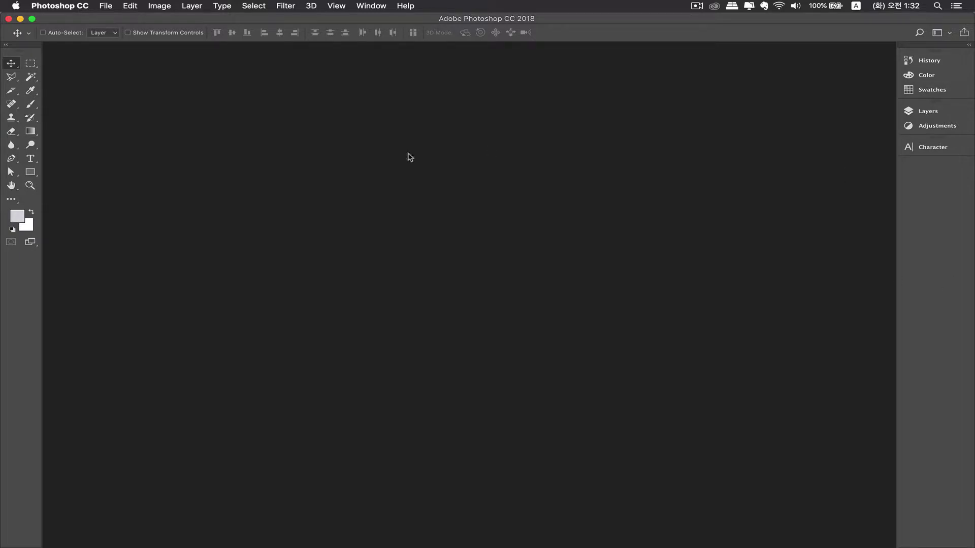
left_click(373, 8)
mouse_move(370, 30)
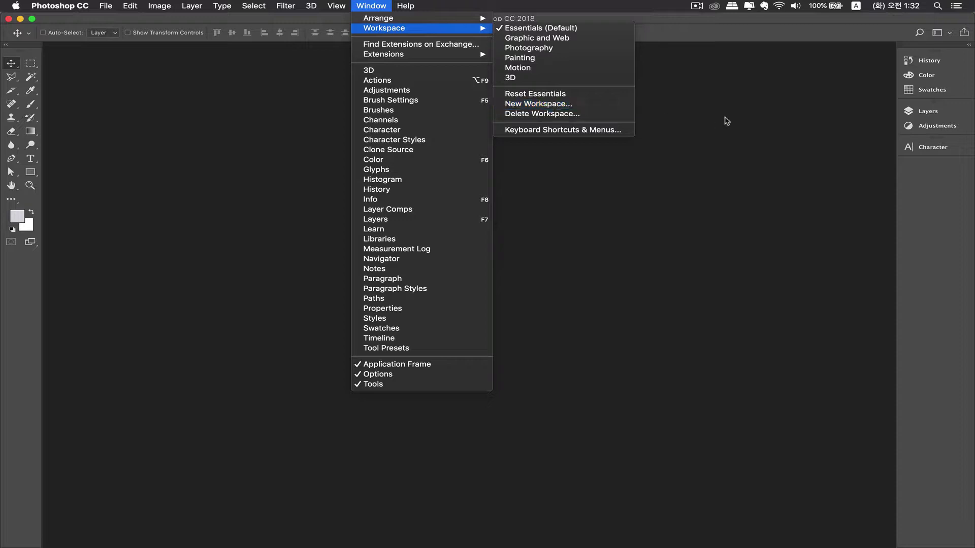
left_click(898, 35)
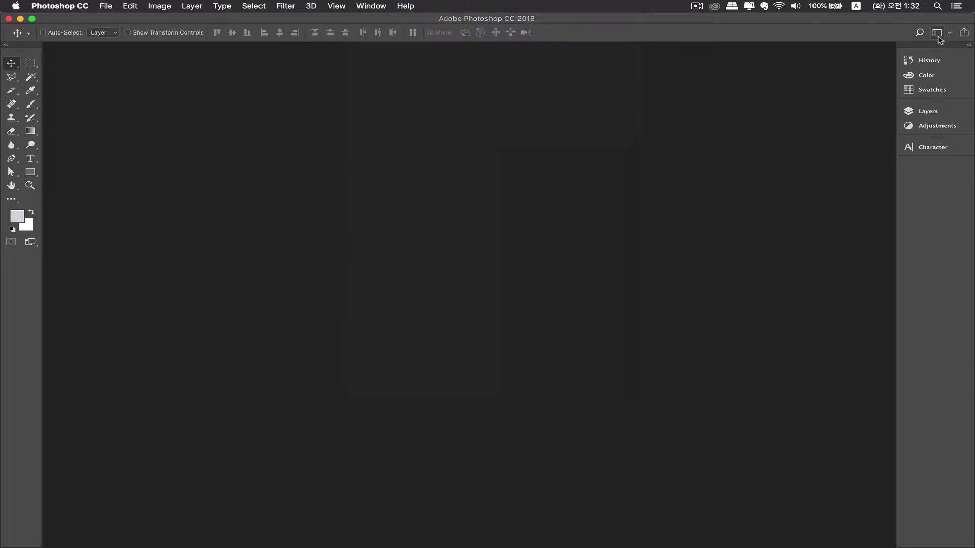
left_click(939, 34)
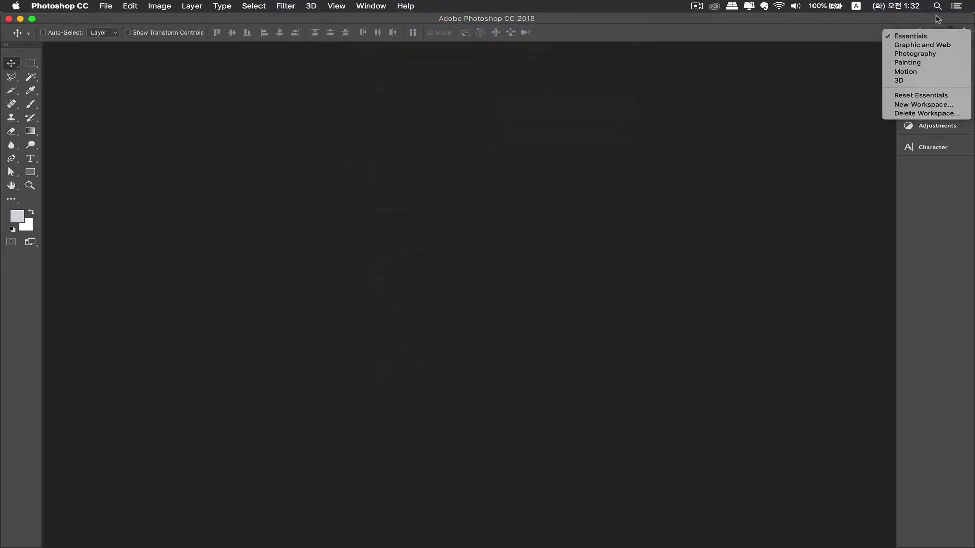
left_click(936, 15)
Save the current panel layout as a new workspace named "mywork01"
left_click(948, 33)
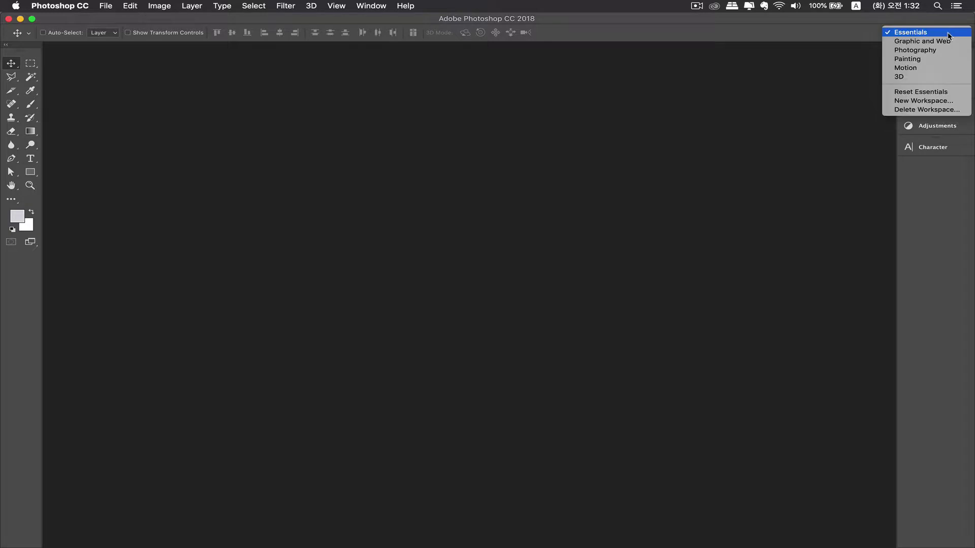
left_click(921, 101)
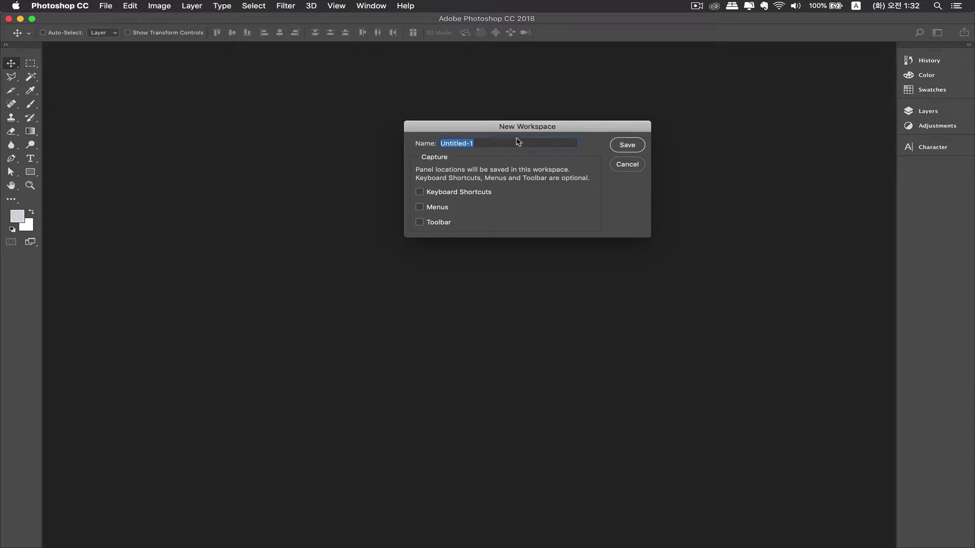
type("mywork01")
left_click(627, 146)
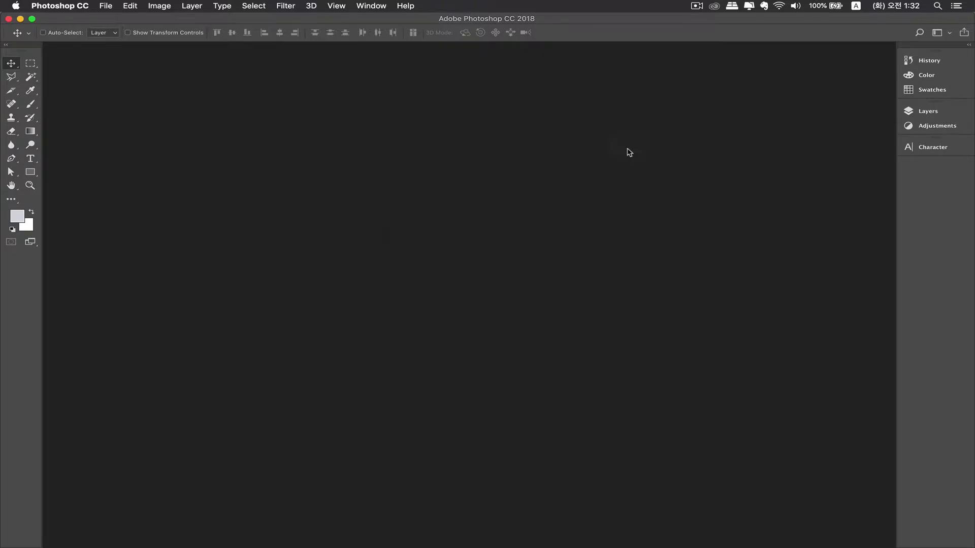
Switch the workspace to Painting, to Graphic and Web, and back to mywork01
left_click(950, 33)
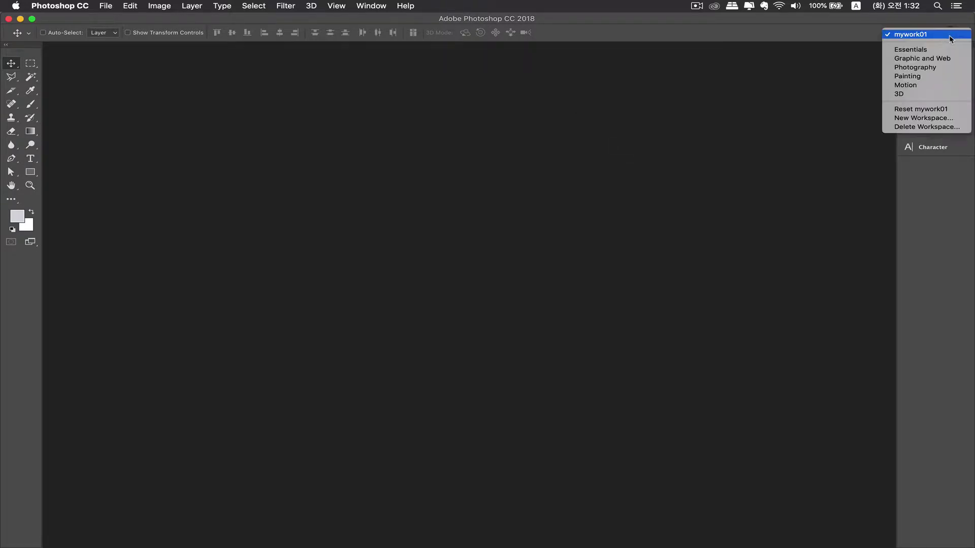
left_click(915, 78)
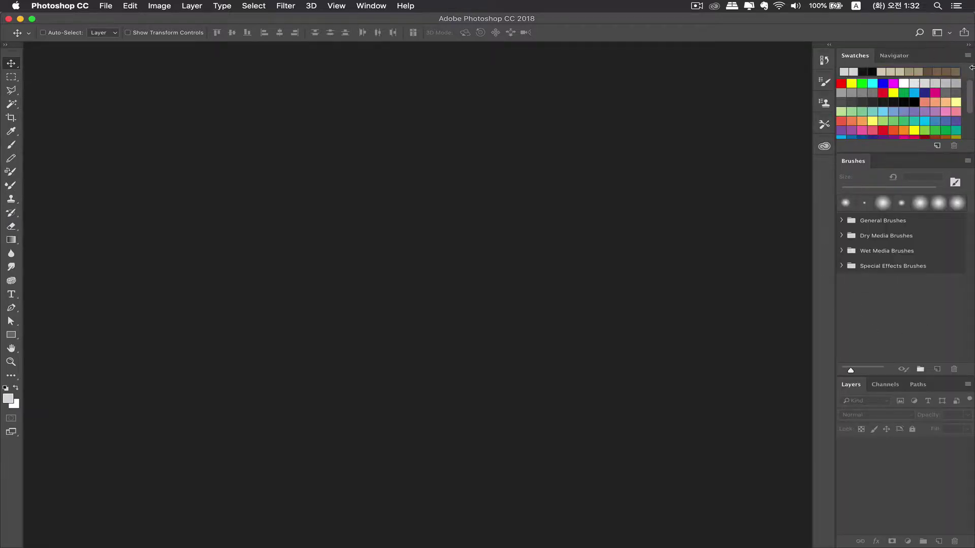
left_click(949, 33)
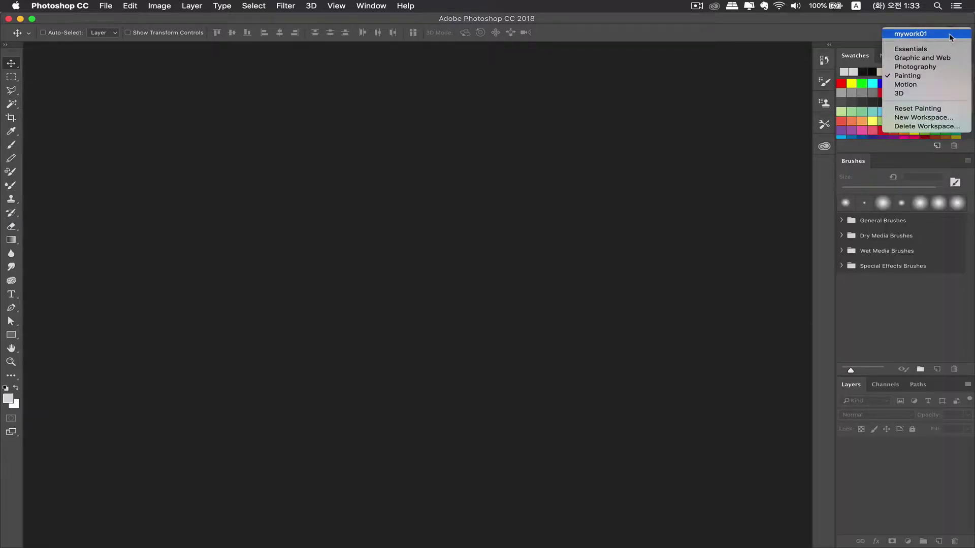
left_click(940, 59)
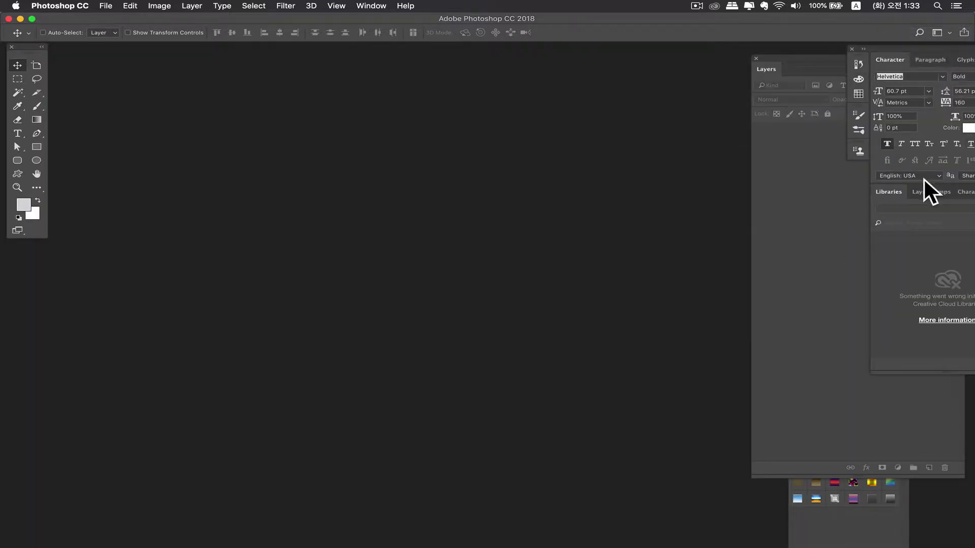
left_click(948, 35)
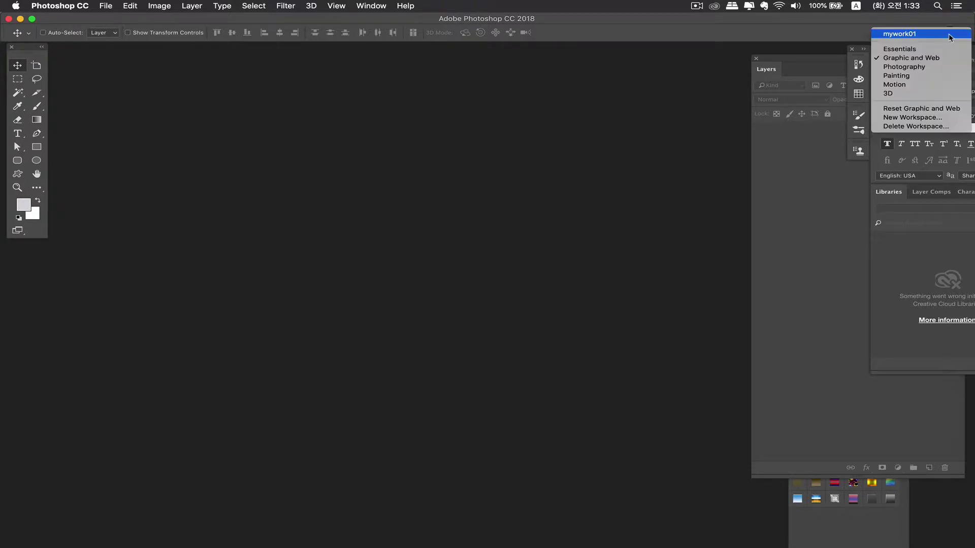
left_click(902, 35)
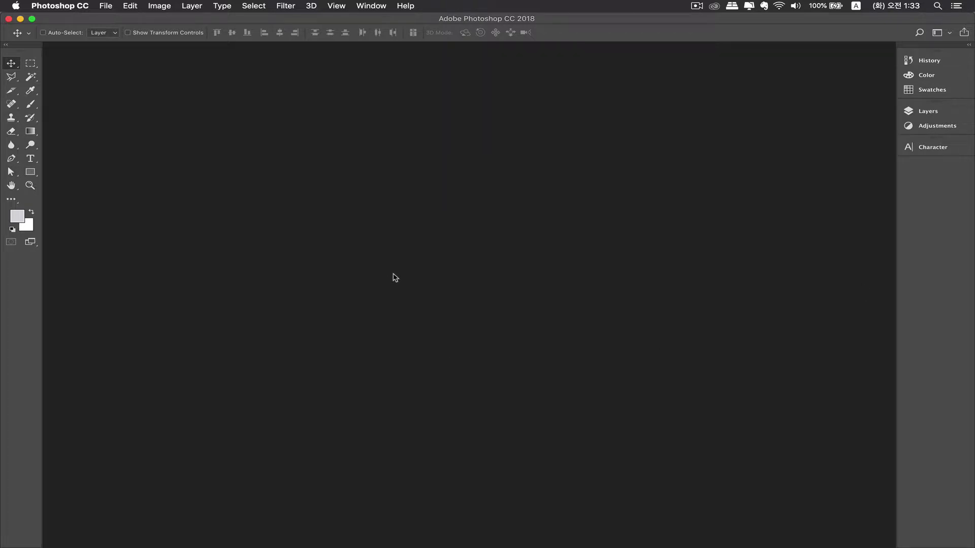
Detach Color, Swatches, Layers and Adjustments from the docked stack as separate floating panels, and expand and reposition Color
left_click_drag(940, 80, 611, 90)
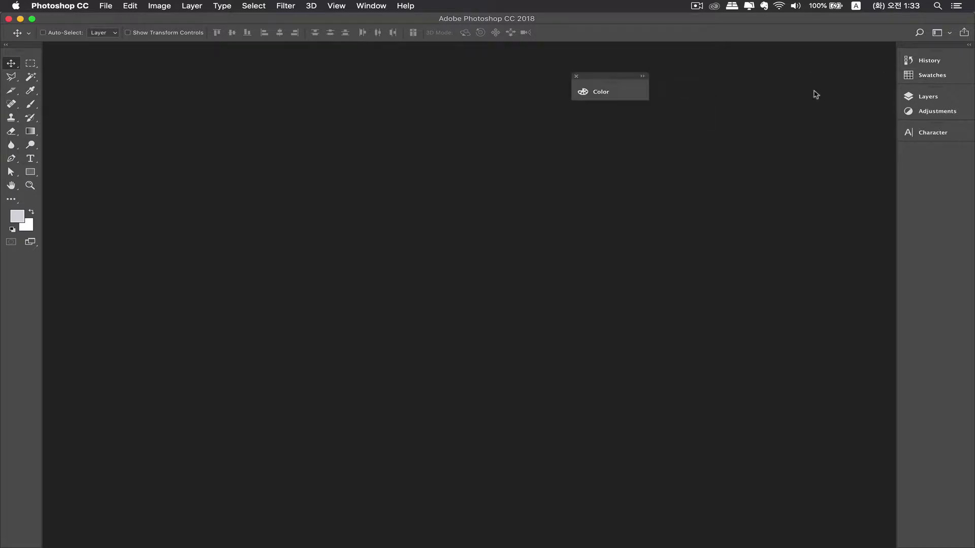
left_click_drag(932, 76, 546, 158)
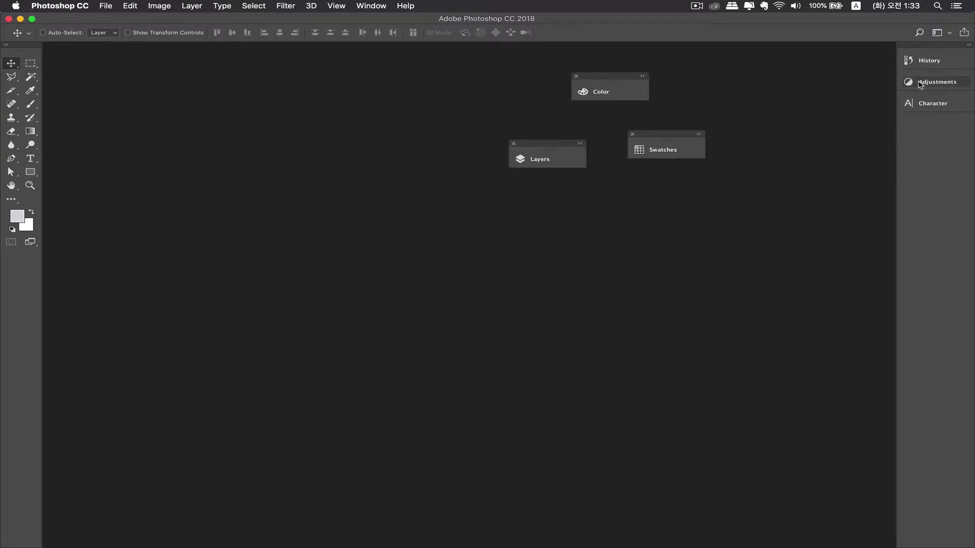
left_click_drag(937, 82, 731, 100)
double_click(615, 78)
left_click_drag(617, 80, 515, 70)
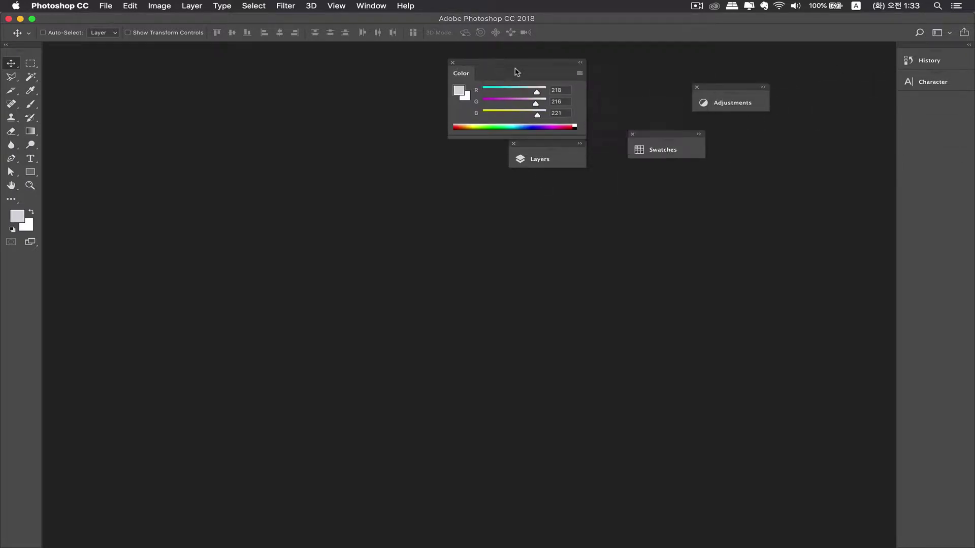
Reset the mywork01 workspace to its saved panel layout
left_click(951, 38)
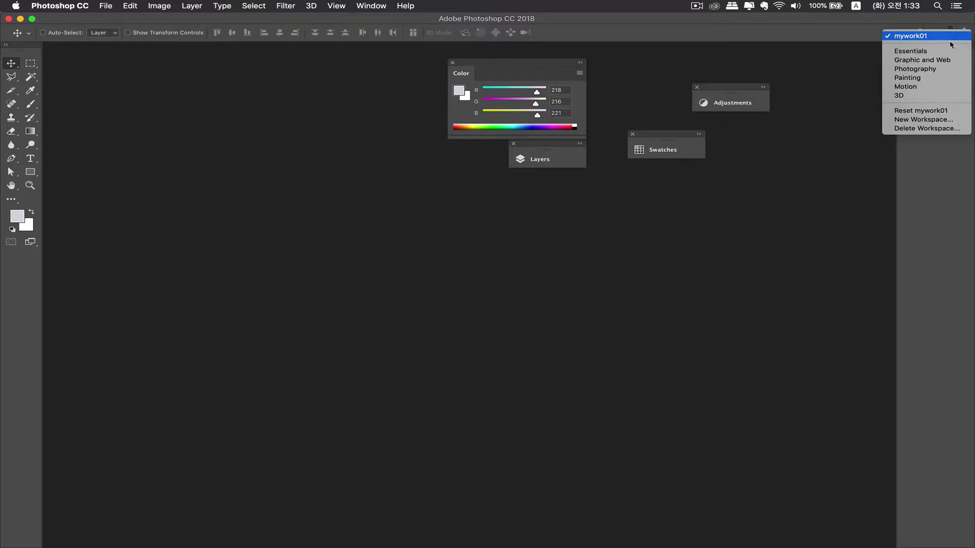
left_click(929, 111)
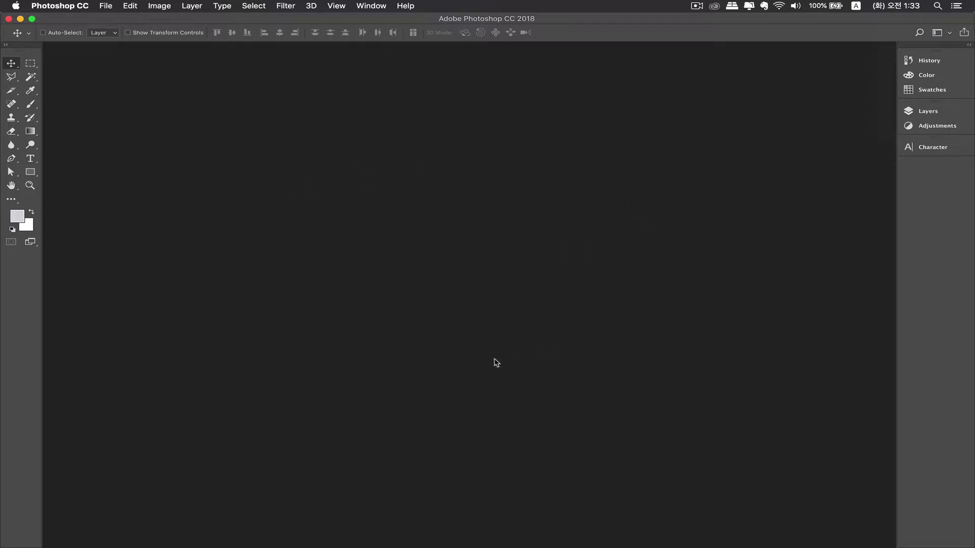
Open the image 699871_66173814.jpg from the sad_g folder, and close it again
left_click(106, 6)
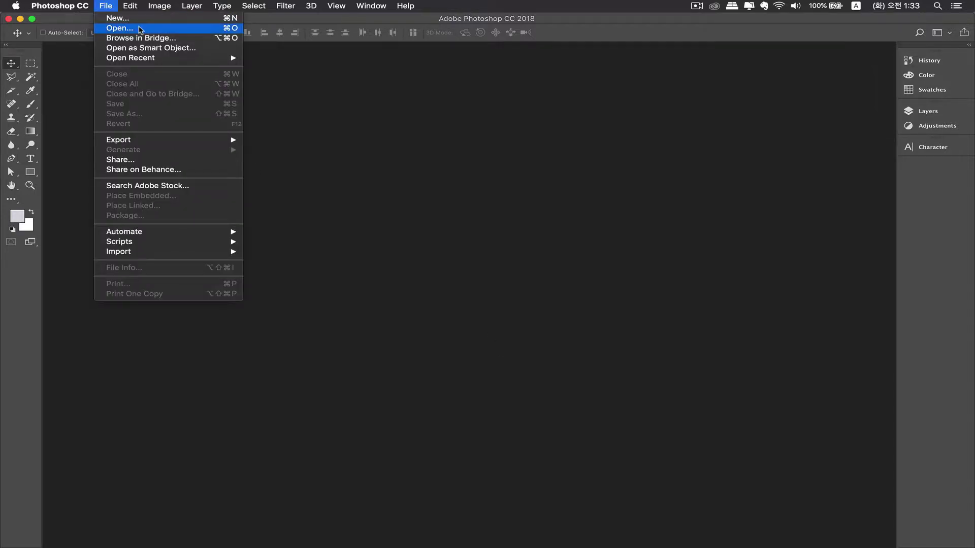
left_click(394, 114)
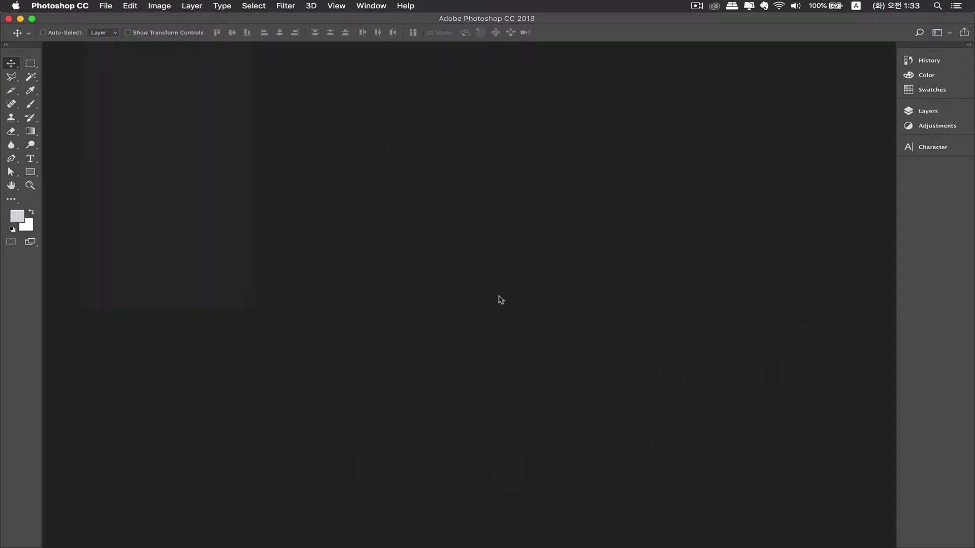
double_click(472, 220)
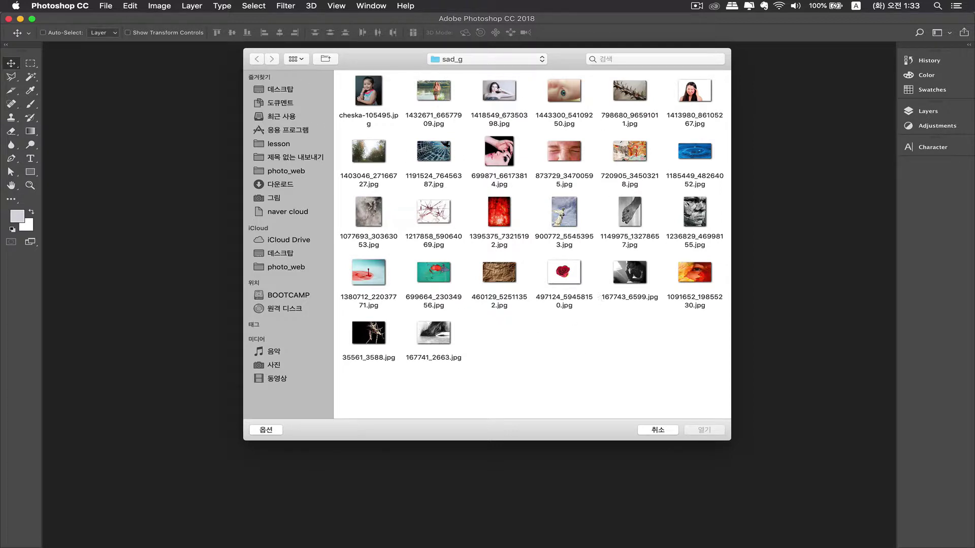
left_click(506, 156)
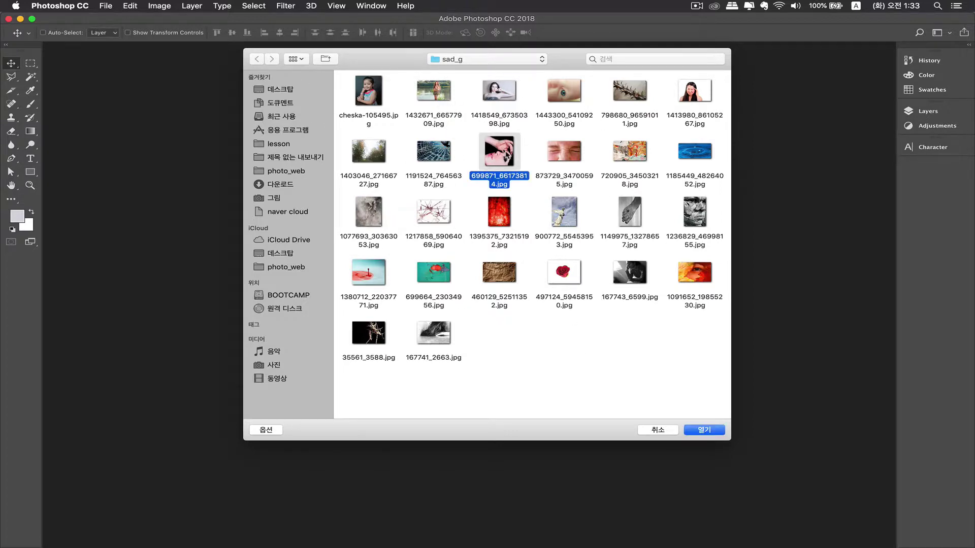
left_click(704, 430)
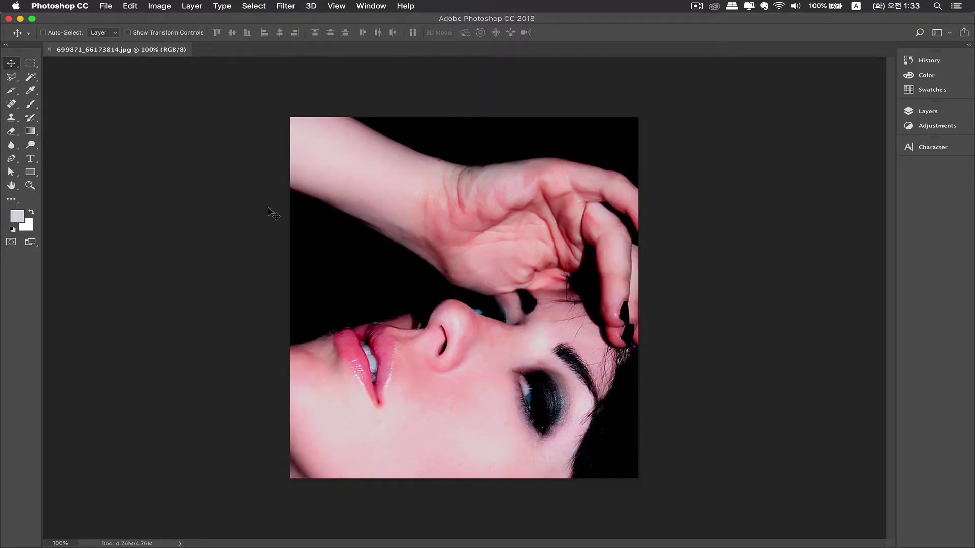
key("super+w")
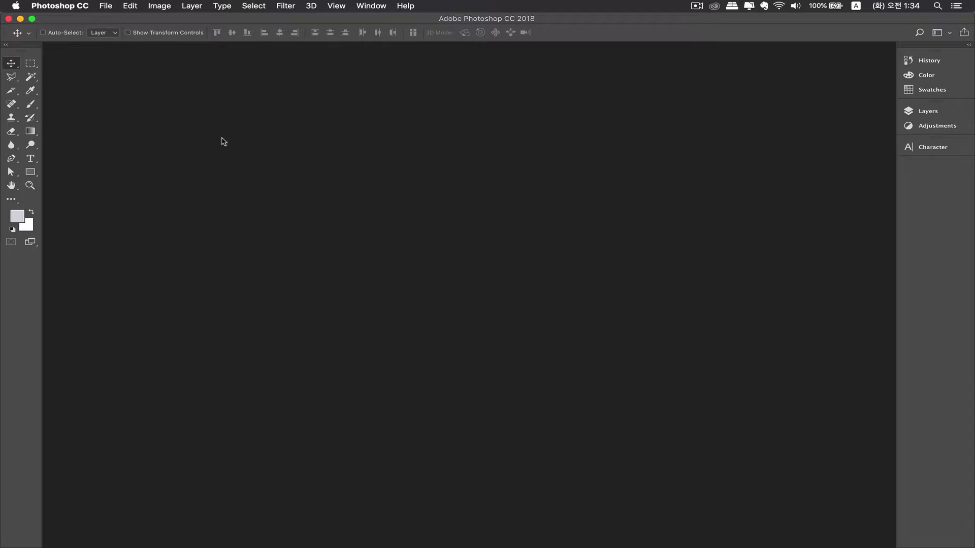
Open the image 873729_34700595.jpg from the sad_g folder, and close it again
left_click(106, 6)
left_click(105, 28)
left_click(571, 151)
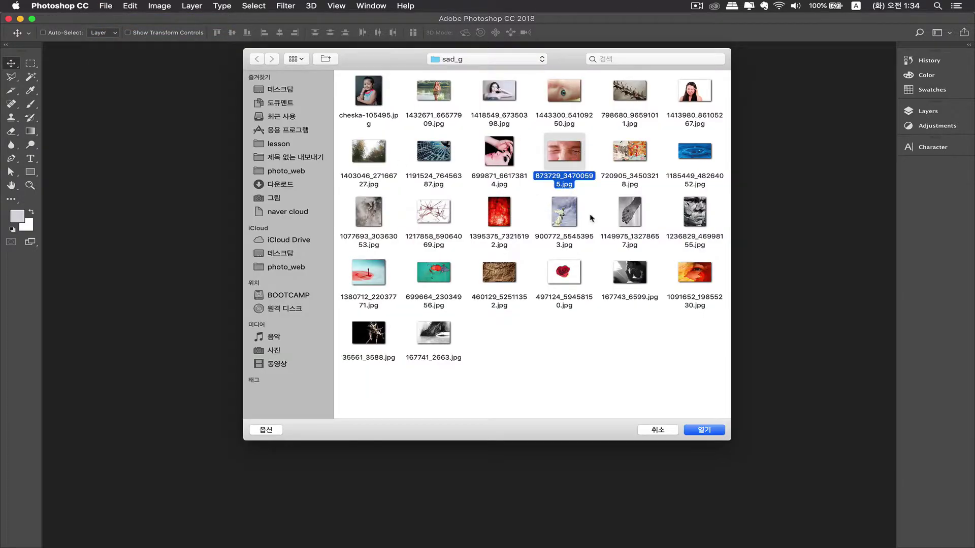
left_click(713, 435)
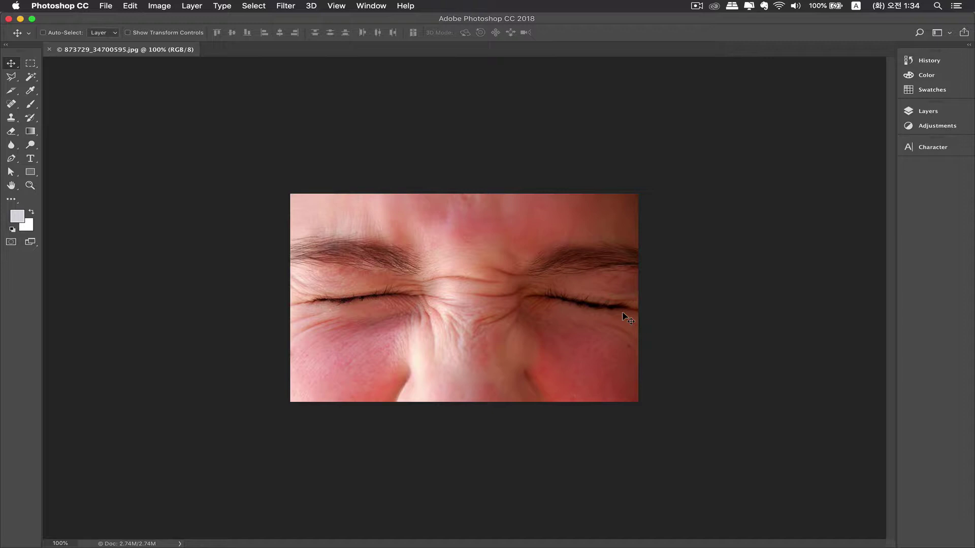
key("super+w")
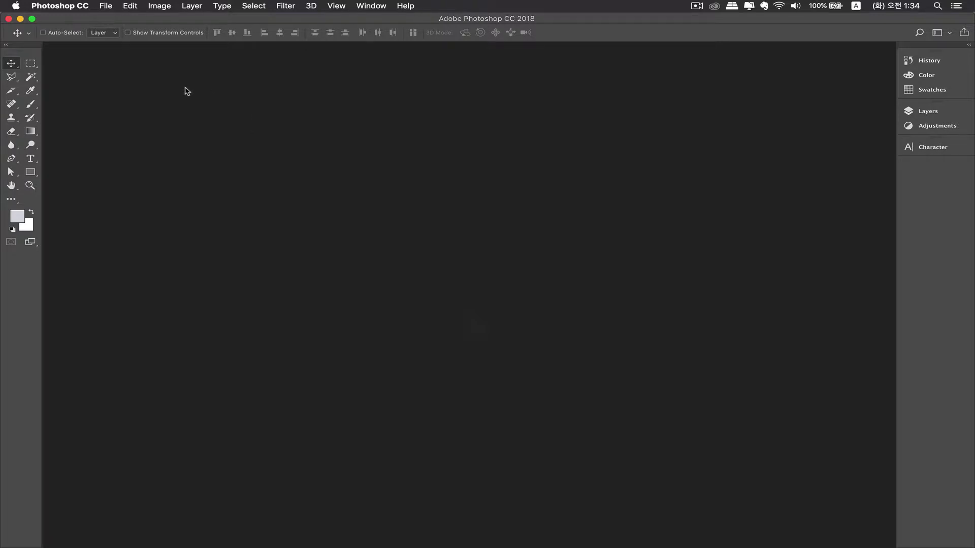
left_click(105, 5)
left_click(401, 123)
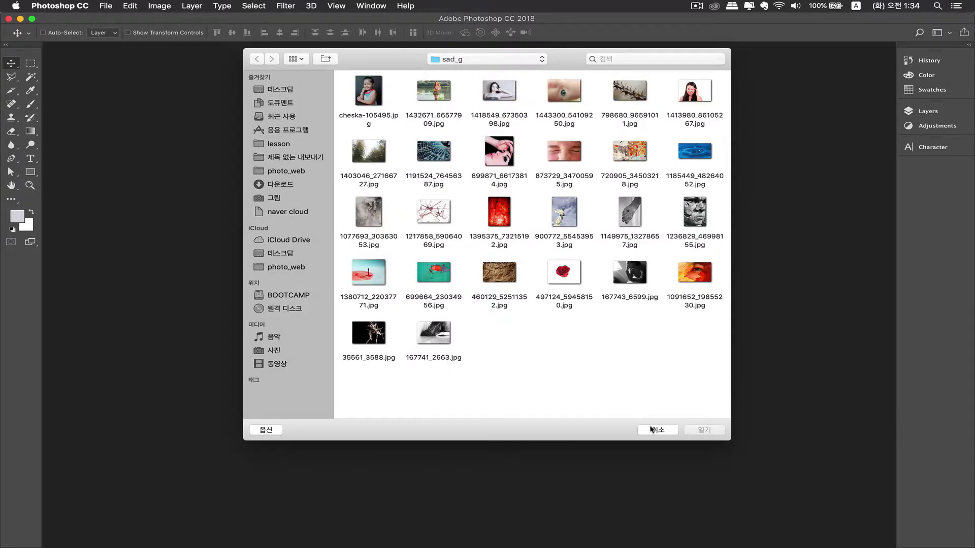
left_click(652, 429)
Switch to Adobe Bridge and browse from the desktop through the stexe01 folder into its photo de01 subfolder
left_click(107, 6)
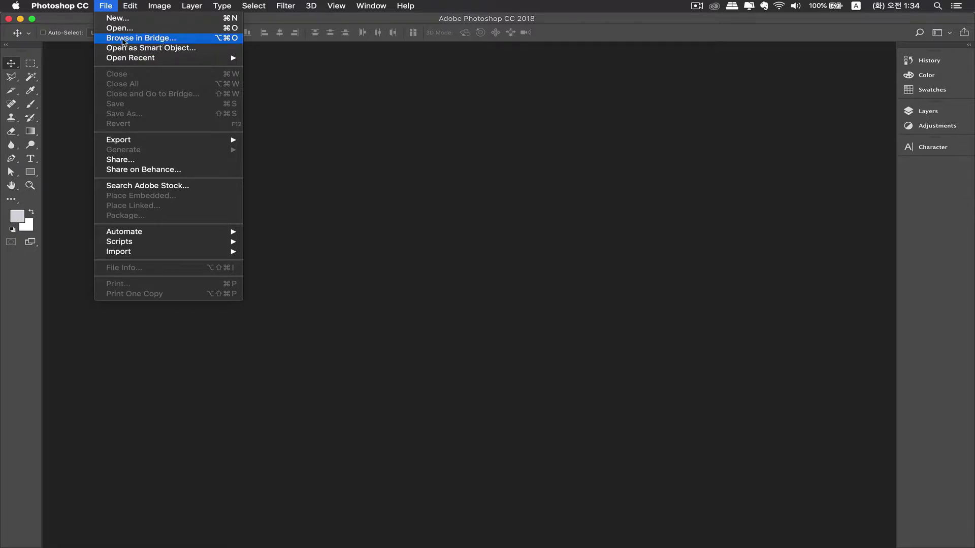
left_click(152, 43)
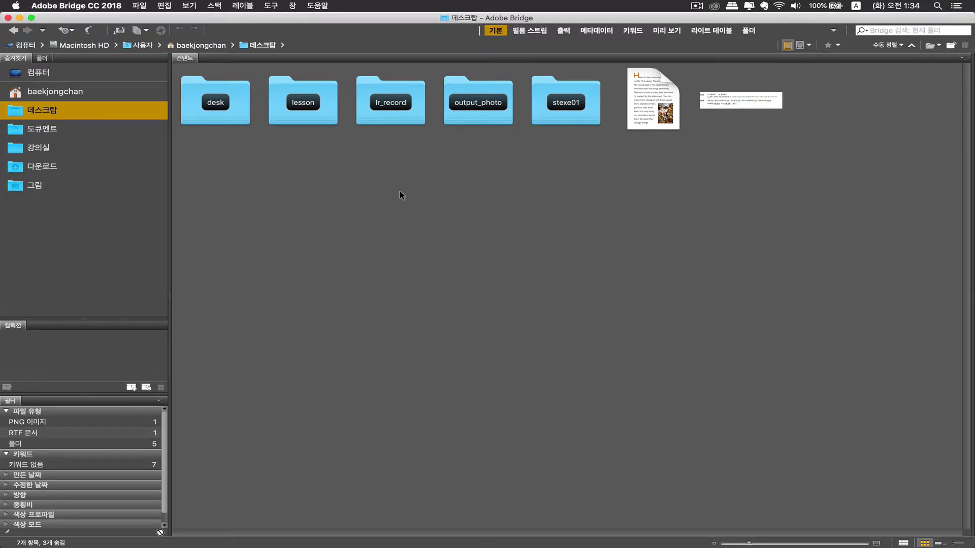
left_click(572, 107)
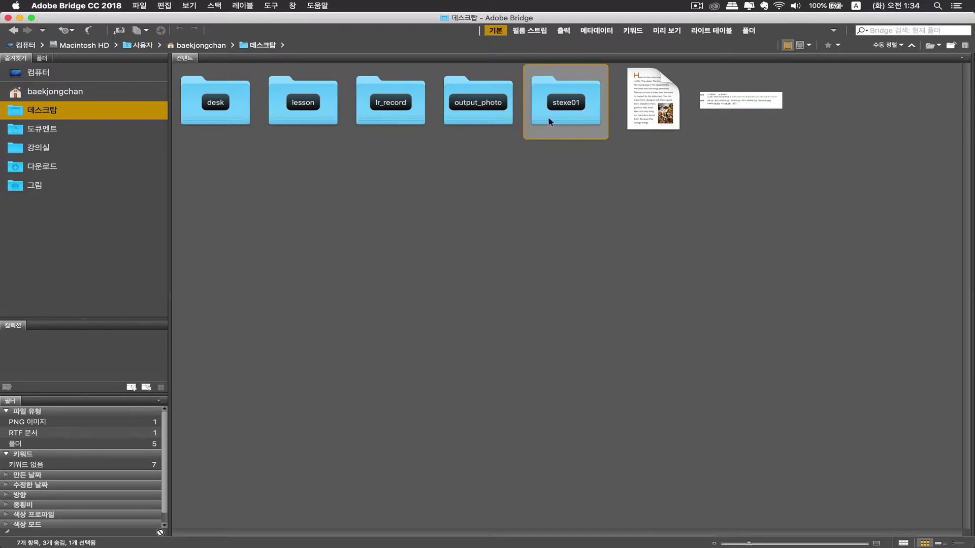
double_click(572, 101)
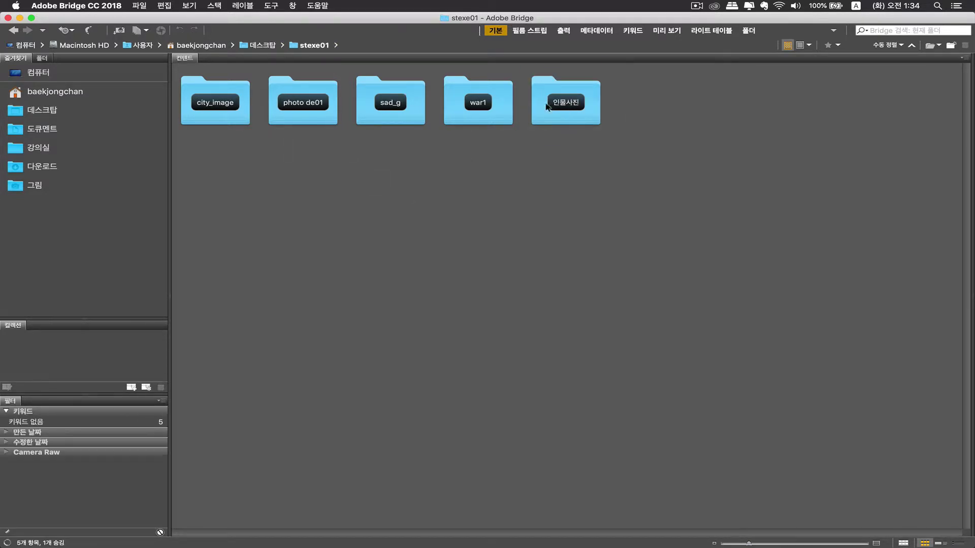
double_click(321, 96)
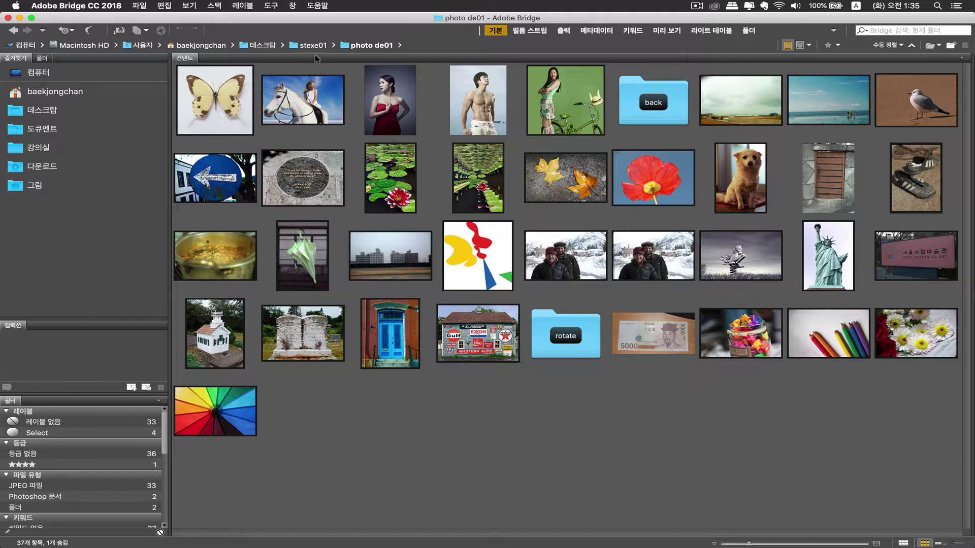
Add the desktop's stexe01 folder to the Bridge favorites and open it from there
left_click(312, 45)
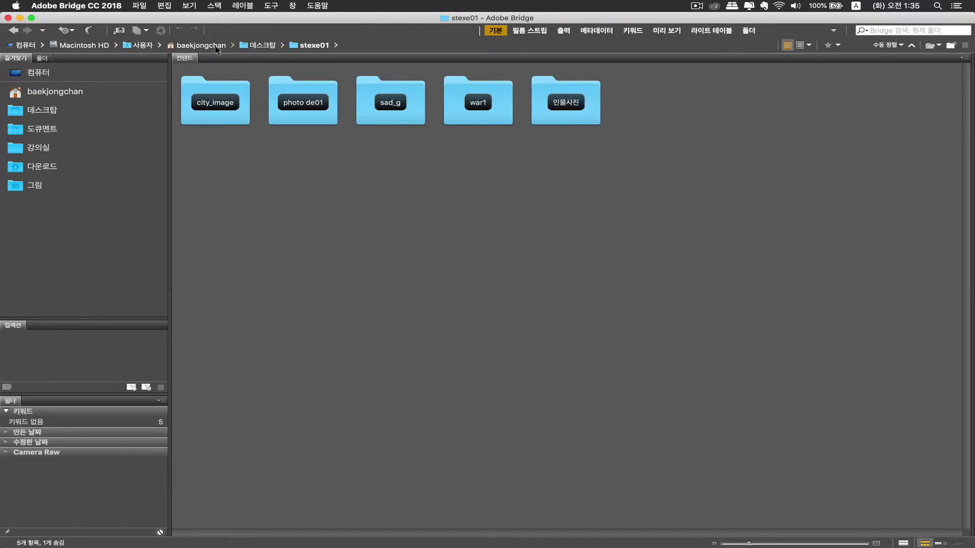
left_click(260, 46)
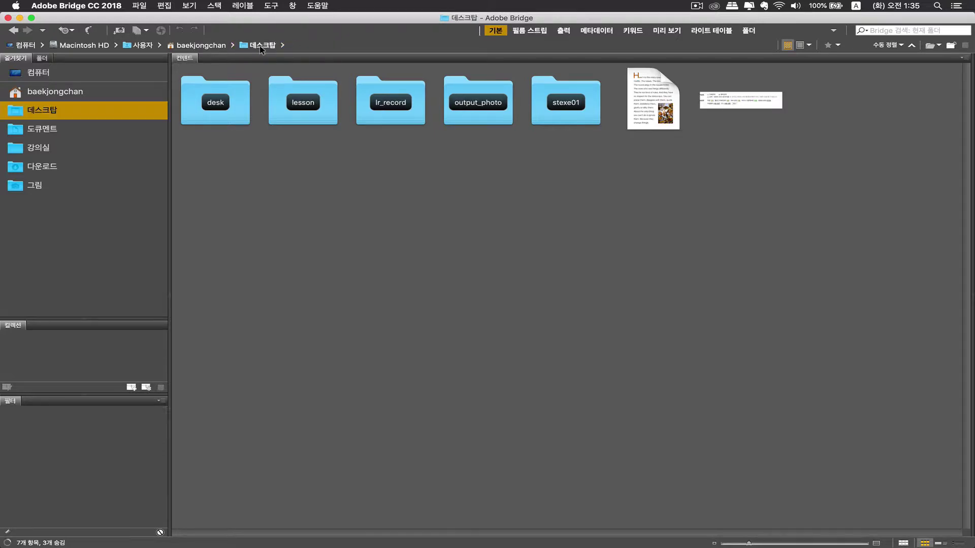
left_click(560, 120)
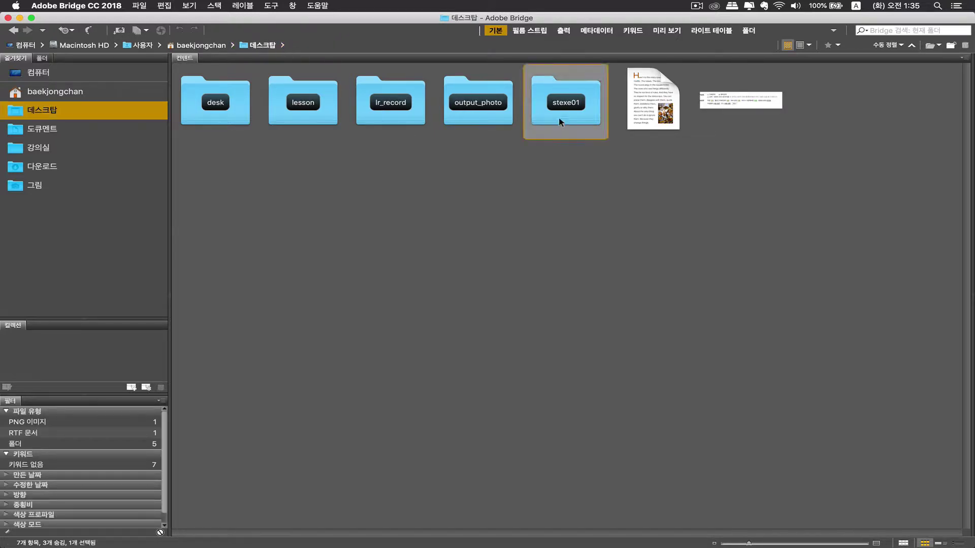
right_click(572, 103)
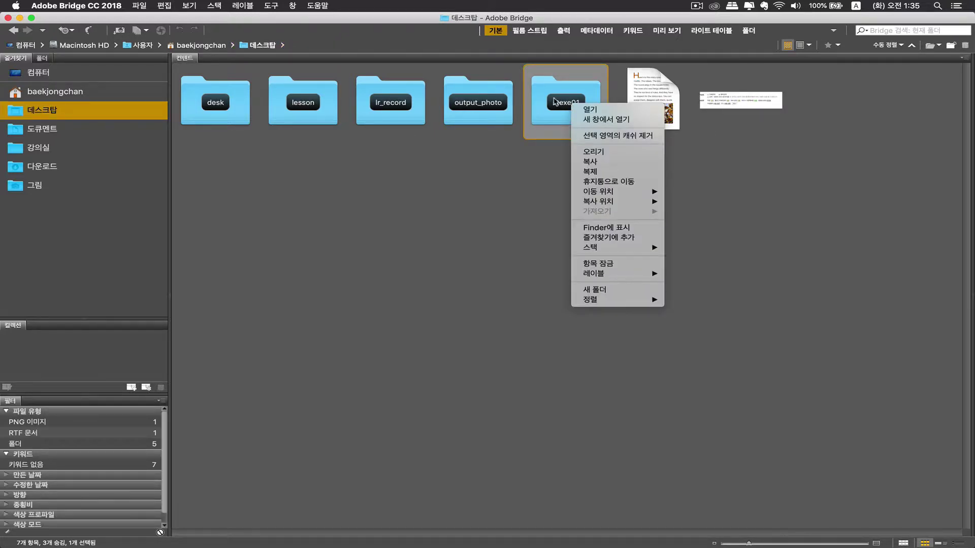
left_click(626, 242)
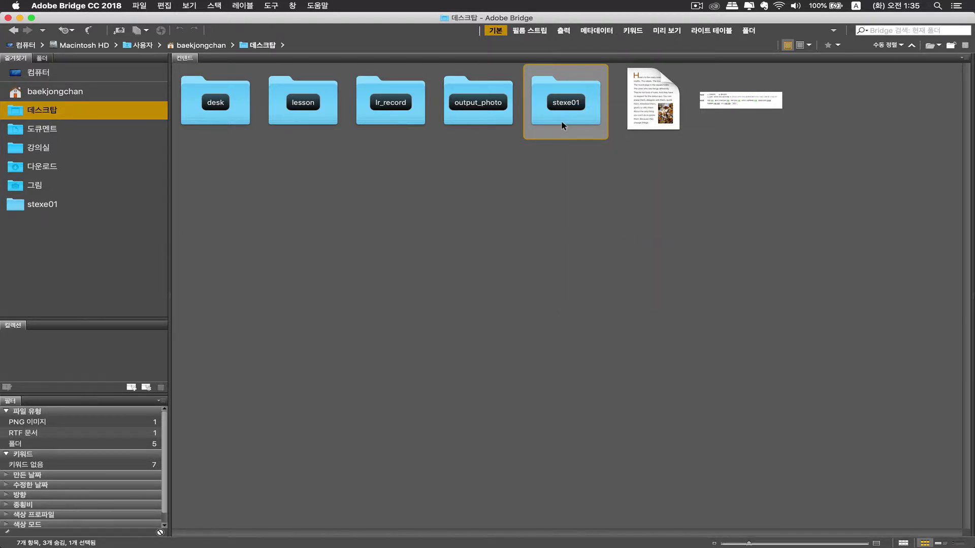
left_click(49, 210)
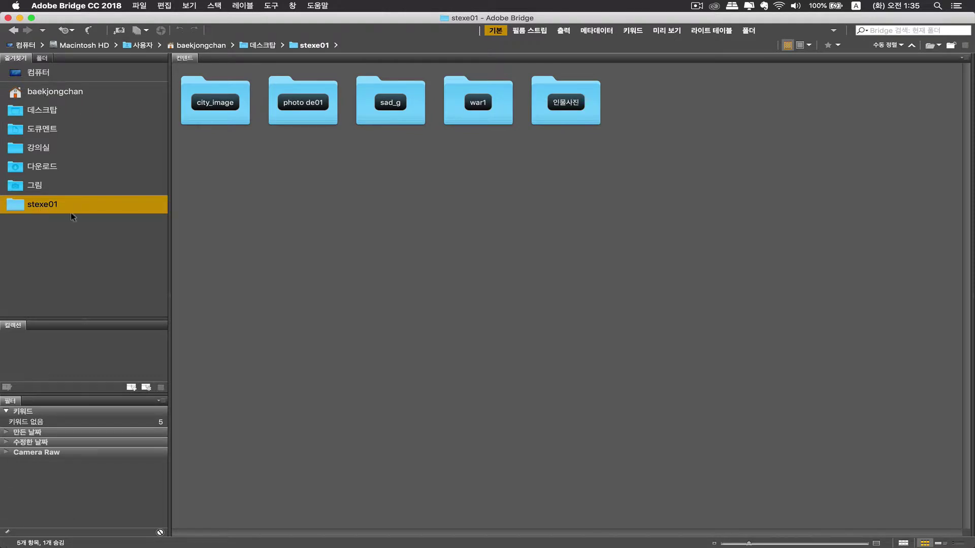
Browse the city_image and photo de01 folders through the folder tree, ending in the sad_g folder
left_click(42, 58)
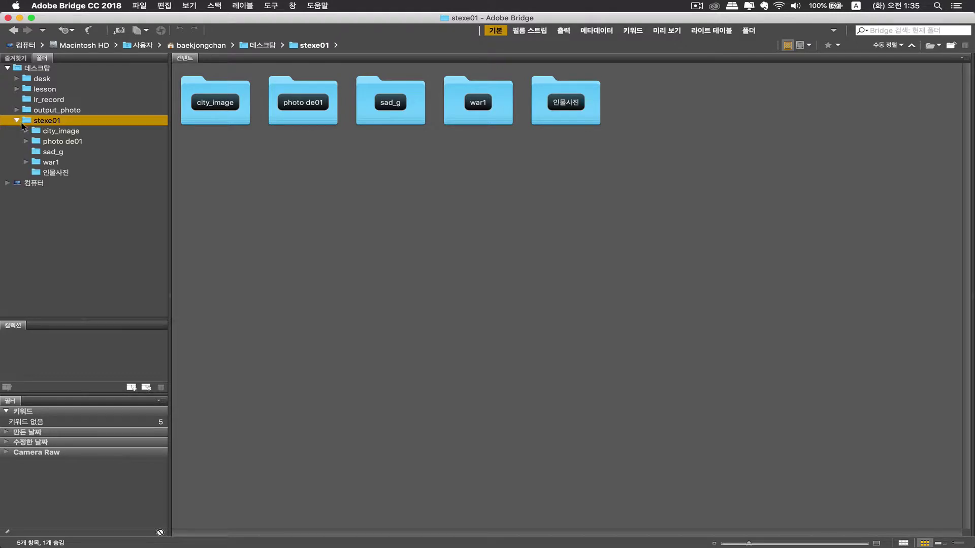
left_click(58, 133)
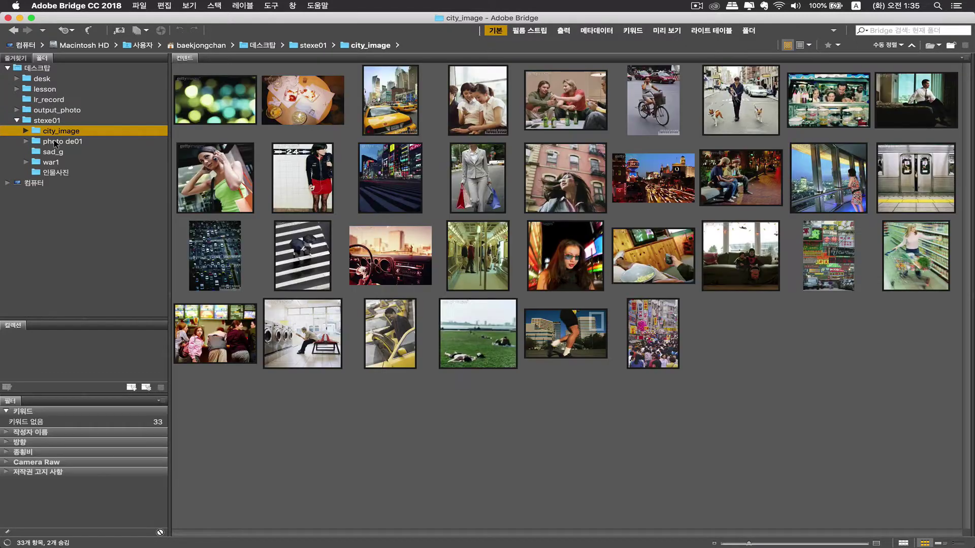
left_click(56, 143)
left_click(52, 152)
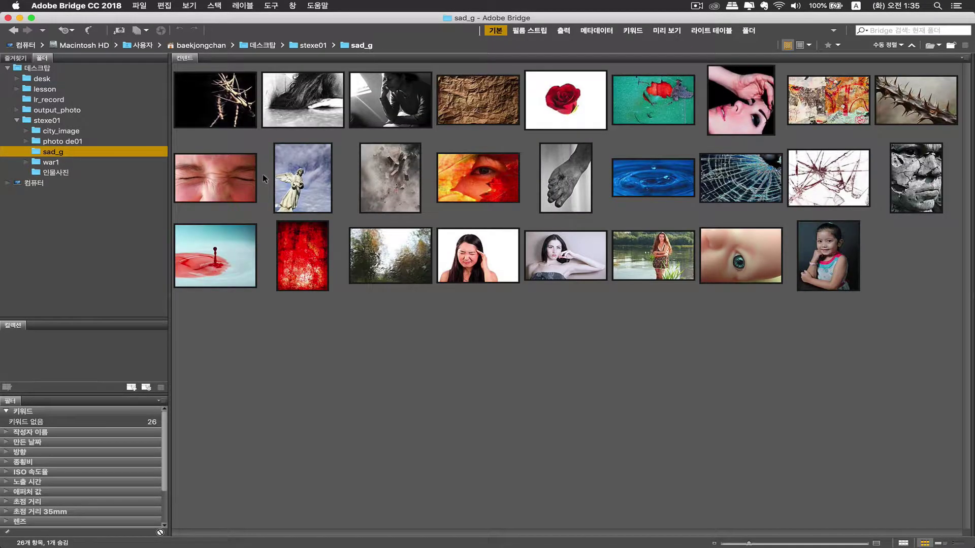
Open the crumpled brown paper image and the portrait with the raised hand from Bridge's sad_g folder in Photoshop
left_click(483, 112)
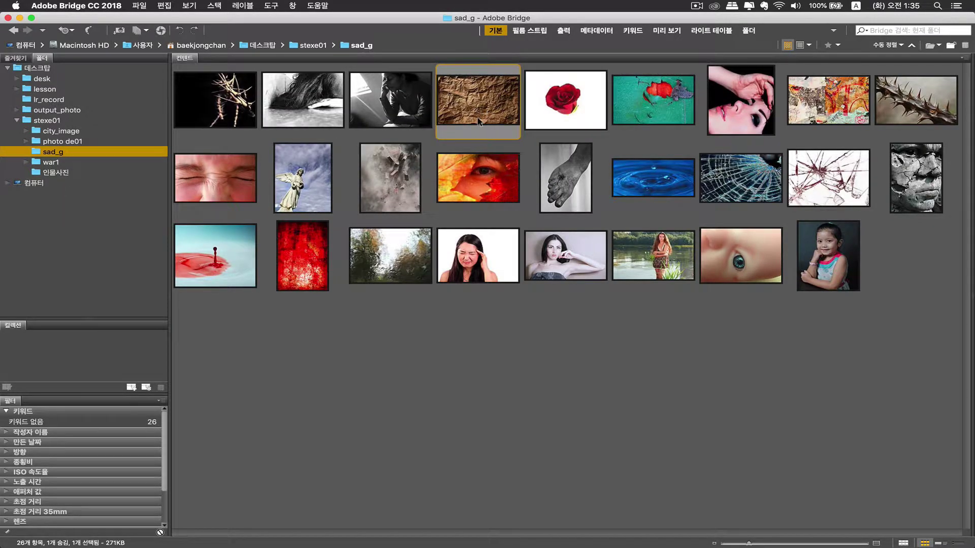
double_click(484, 110)
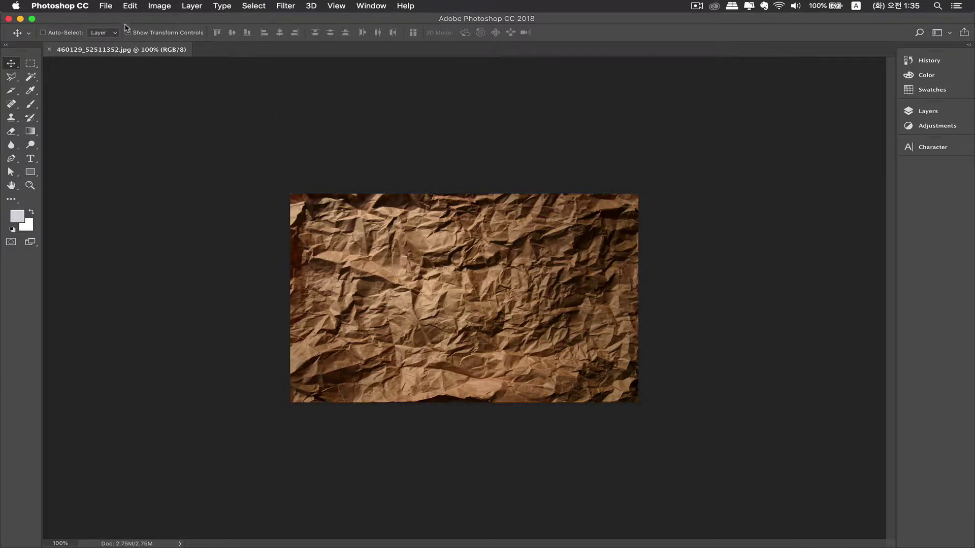
left_click(106, 6)
left_click(142, 38)
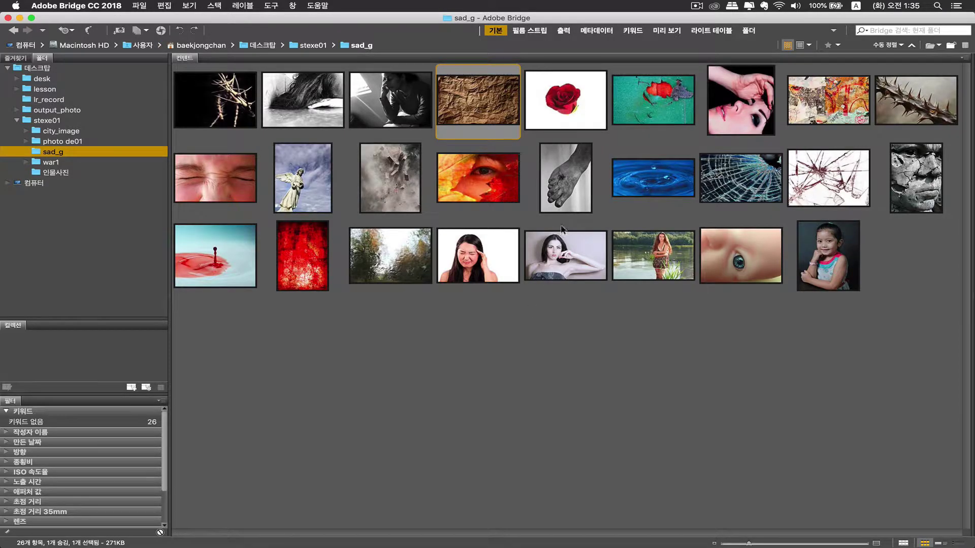
left_click(738, 108)
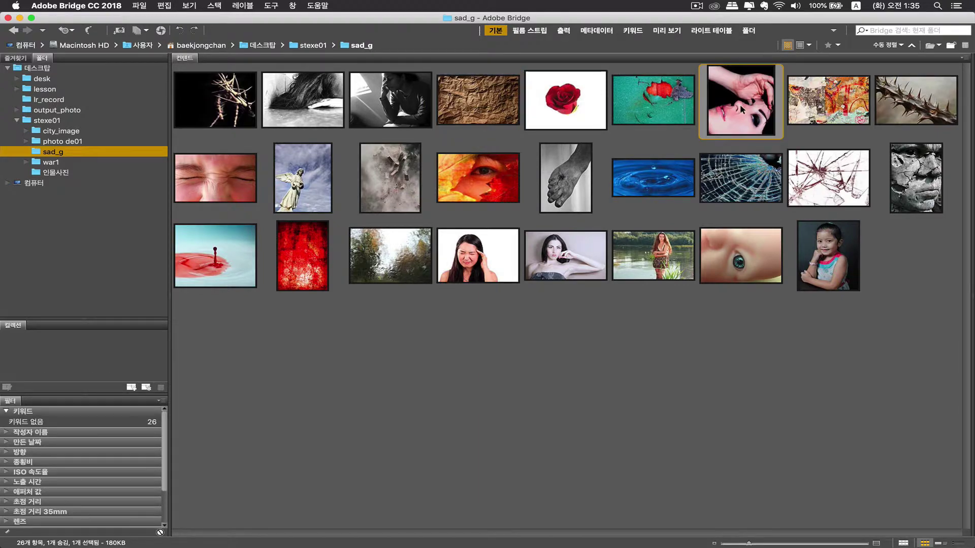
double_click(740, 105)
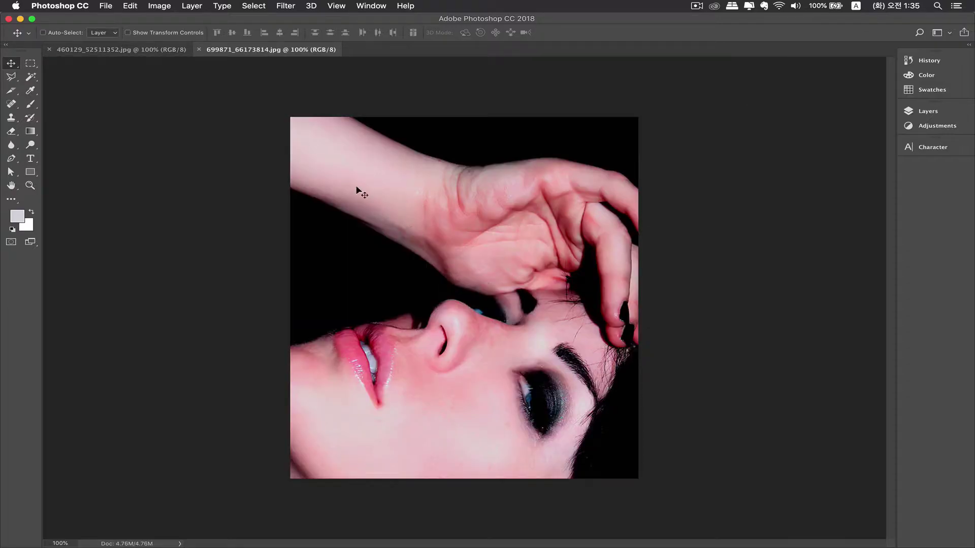
Close both open images and switch back to Bridge to browse the sad_g folder
key("super+w")
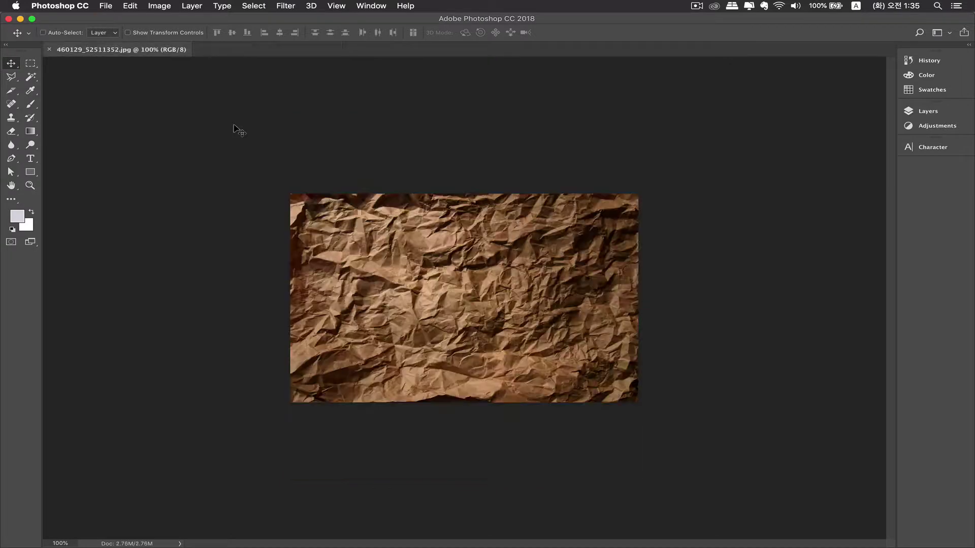
key("super+w")
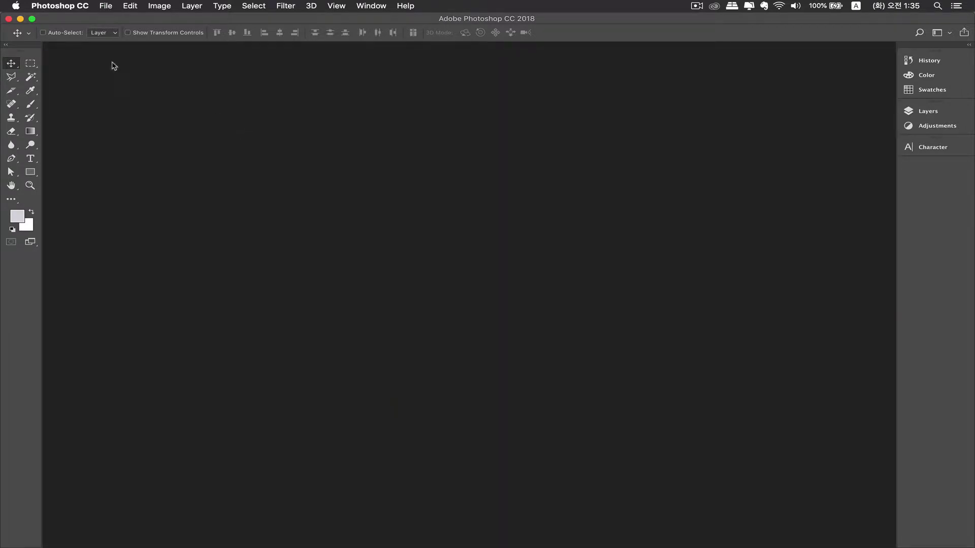
left_click(106, 6)
left_click(133, 39)
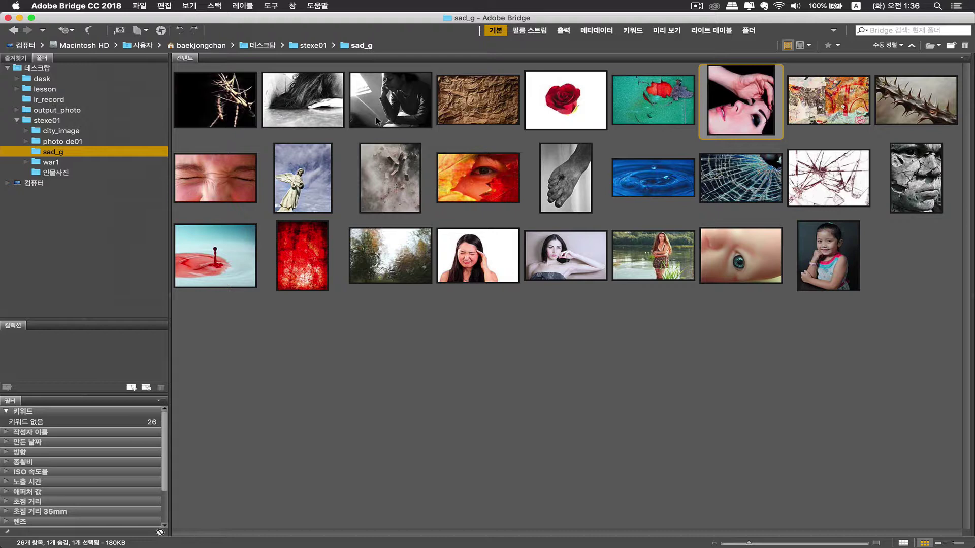
Select the hair, peeling teal paint, red water drop, red texture and blurred trees images and give them the red label
left_click(382, 102)
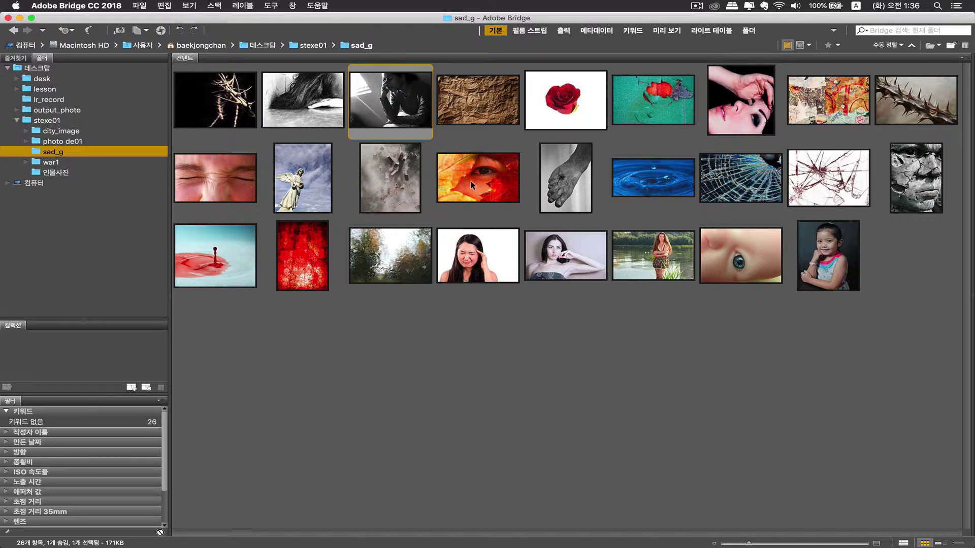
left_click(233, 237)
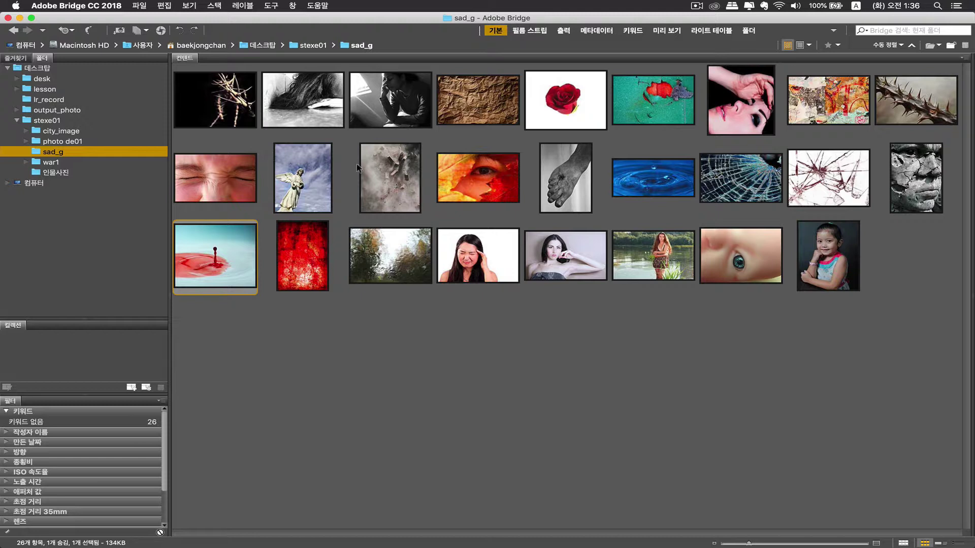
left_click(308, 94, "super")
left_click(306, 259, "super")
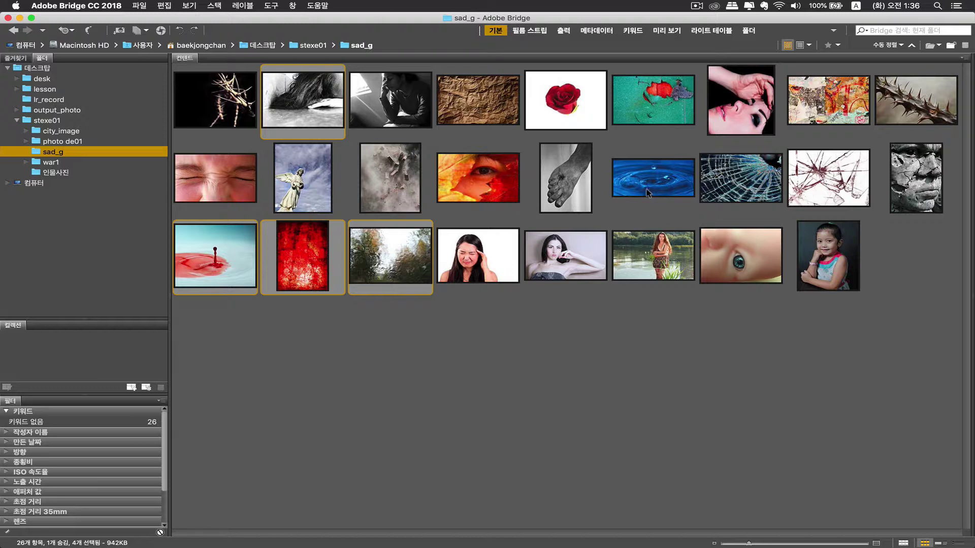
left_click(654, 113, "super")
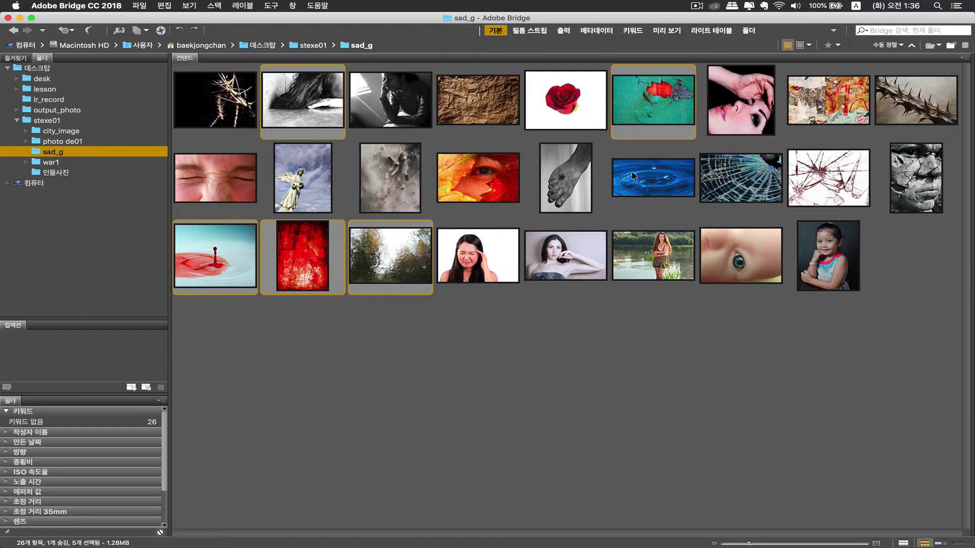
key("super+6")
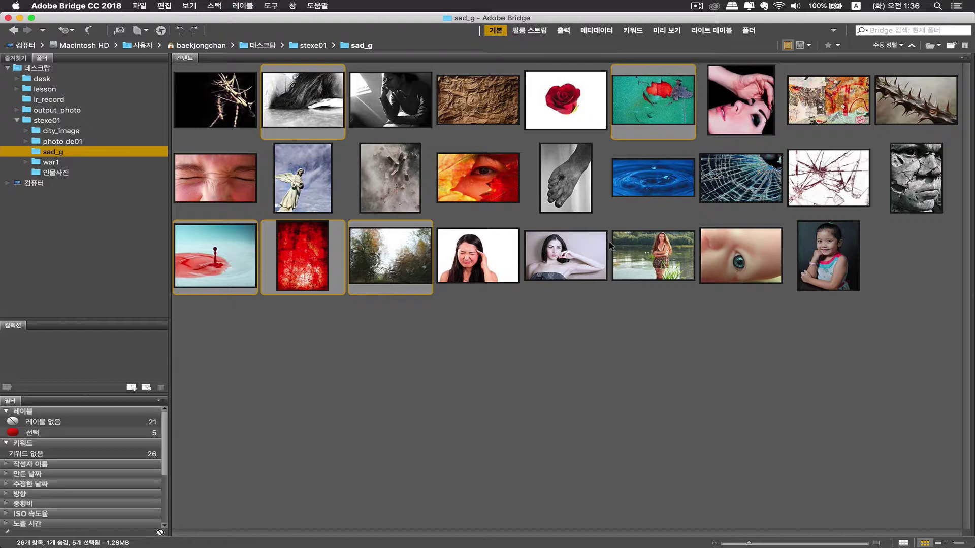
Show the file details under the thumbnails, and toggle the red label off and on again for the five selected images
key("super+t")
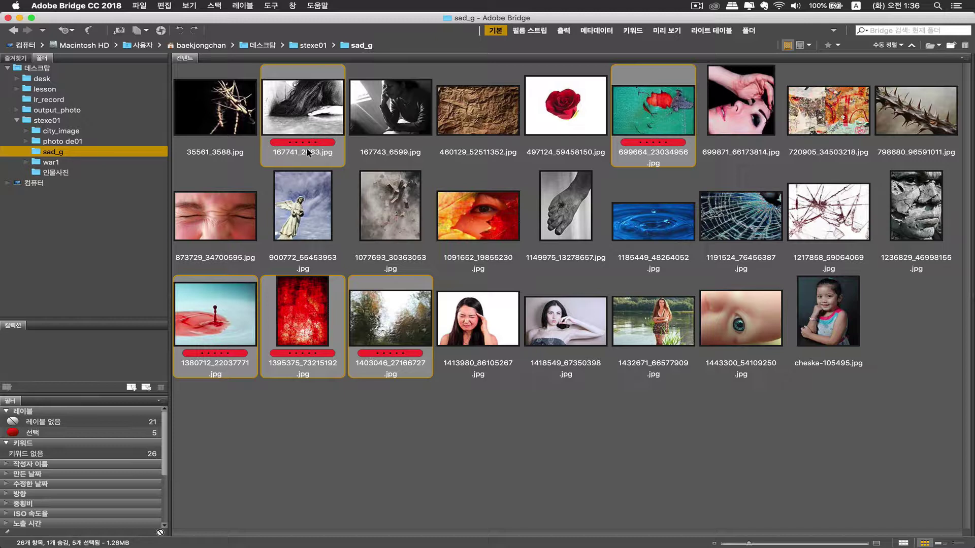
key("super+6")
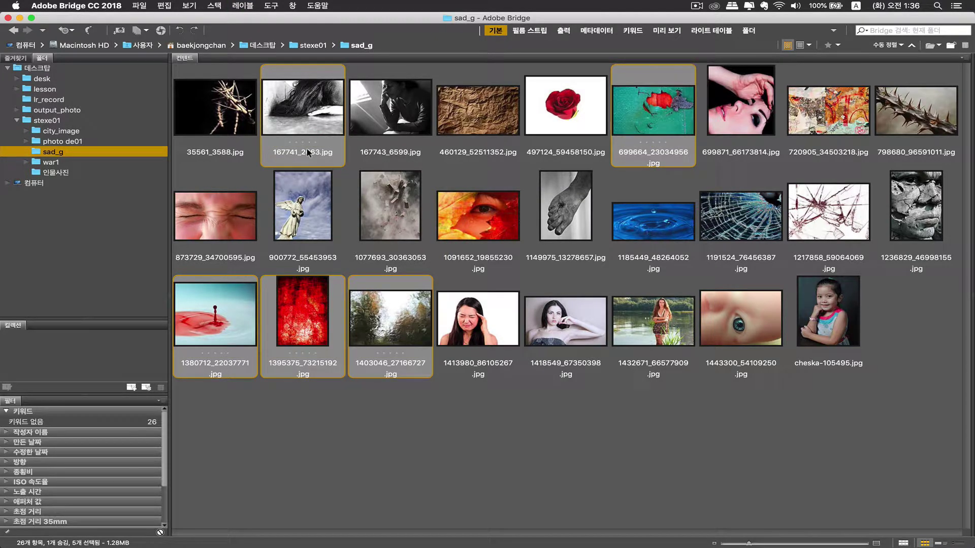
key("super+6")
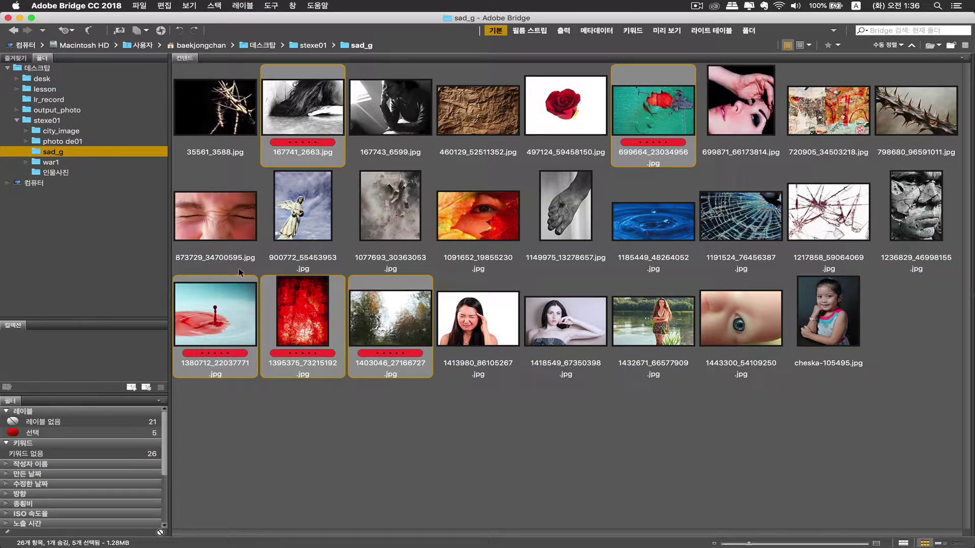
Enlarge the filter area and filter the sad_g folder to images with the red 선택 label
left_click_drag(54, 395, 49, 284)
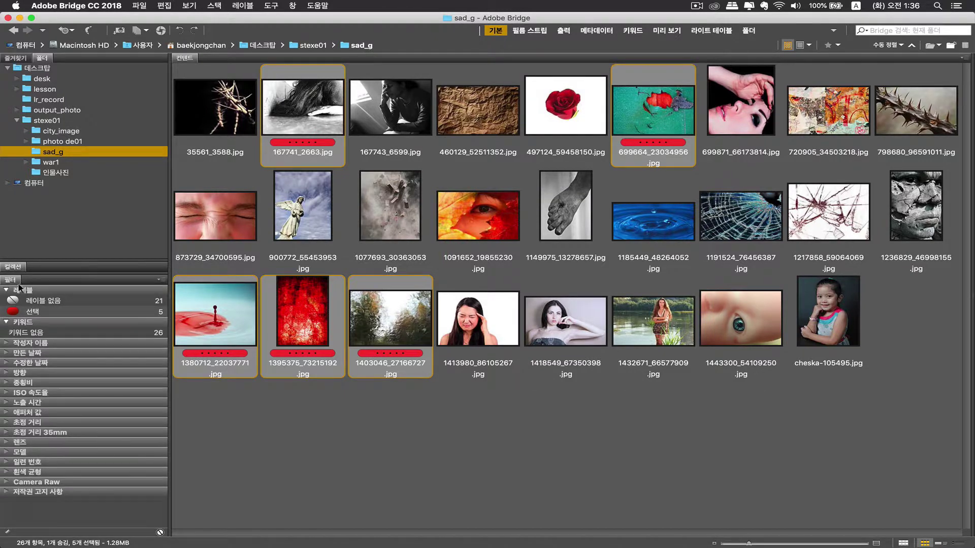
left_click(36, 312)
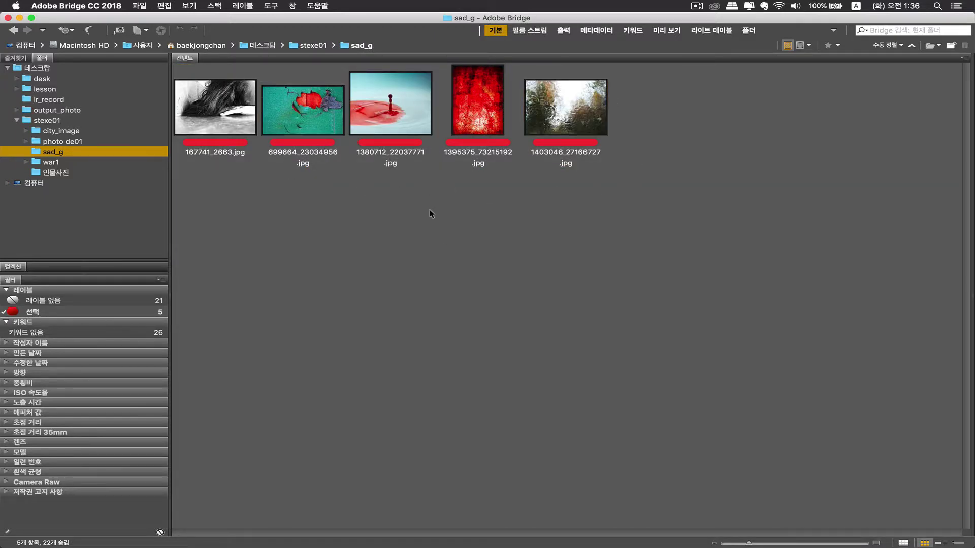
Rate 1380712_22037771.jpg and 167741_2663.jpg five stars and add a five-star filter to the red-label filter
left_click(406, 113)
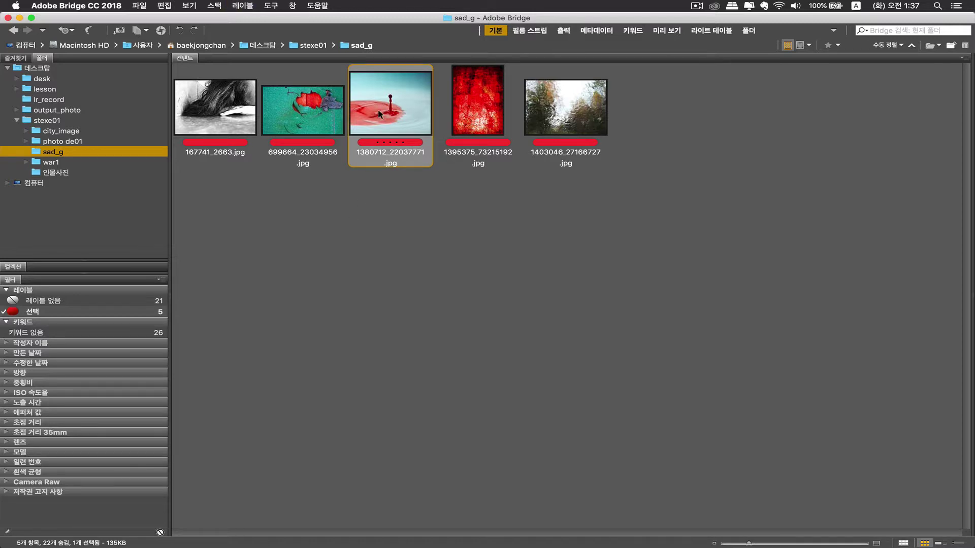
key("super+5")
left_click(237, 122)
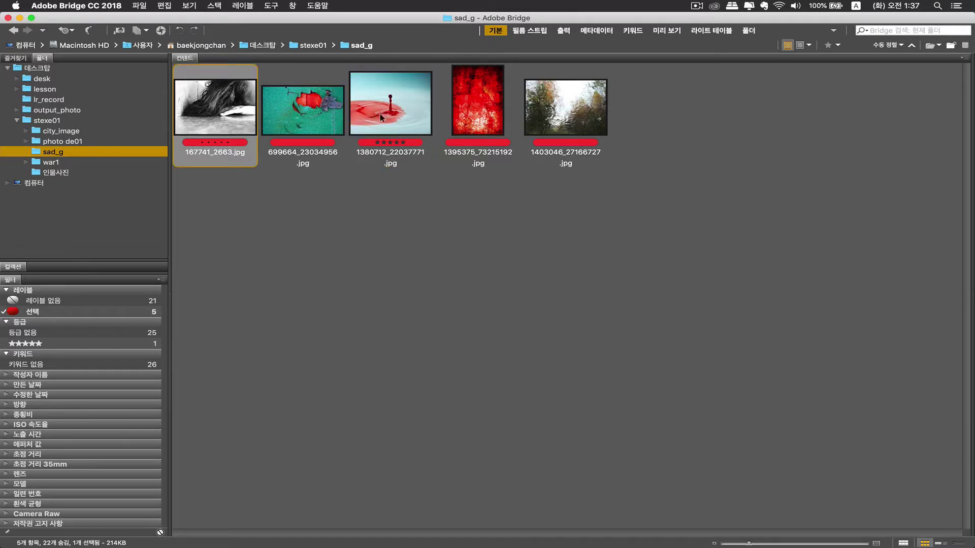
key("super+5")
left_click(51, 345)
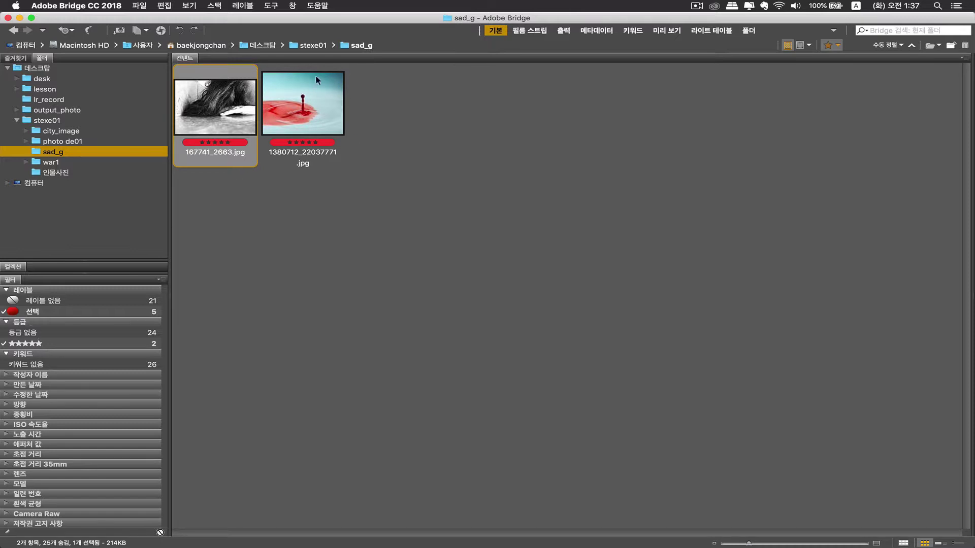
Clear the red-label and five-star filters to show the whole sad_g folder
left_click(275, 210)
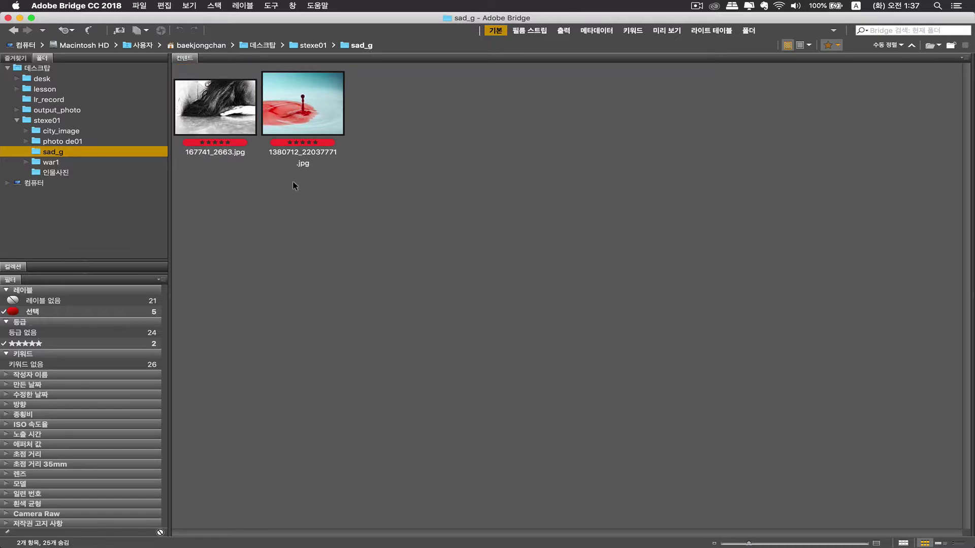
left_click(44, 311)
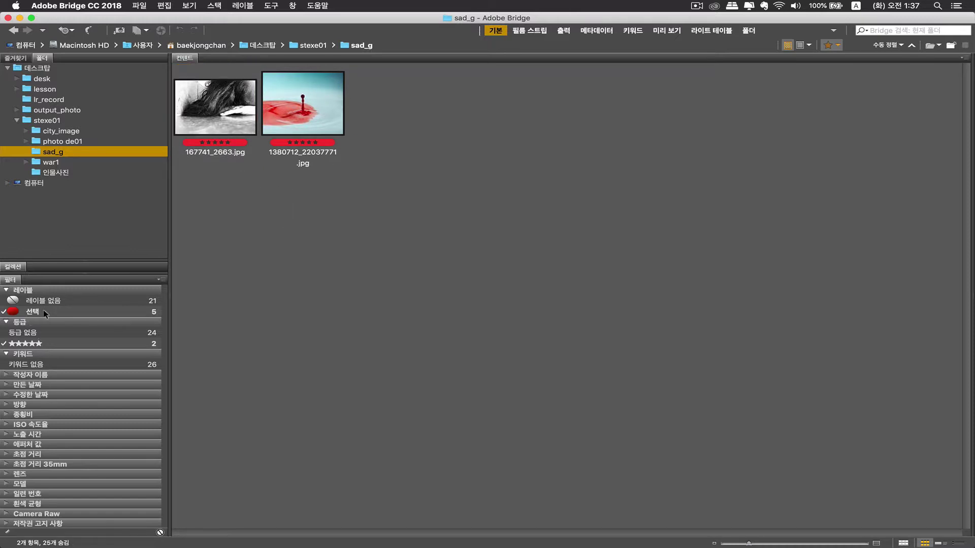
left_click(42, 345)
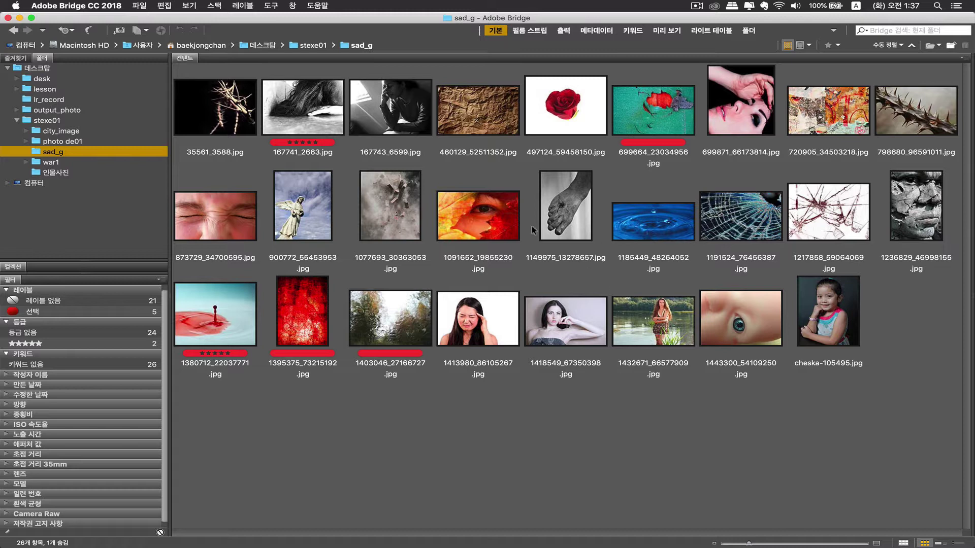
Give the seated figure, crumpled paper, torn posters, leaf-covered eye and shattered blue glass images the yellow label
left_click(659, 235)
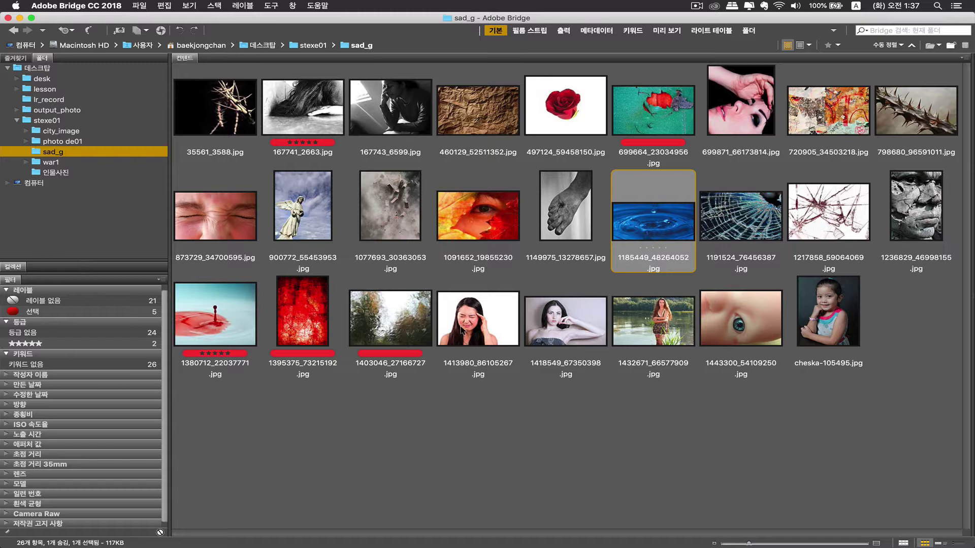
left_click(489, 216, "super")
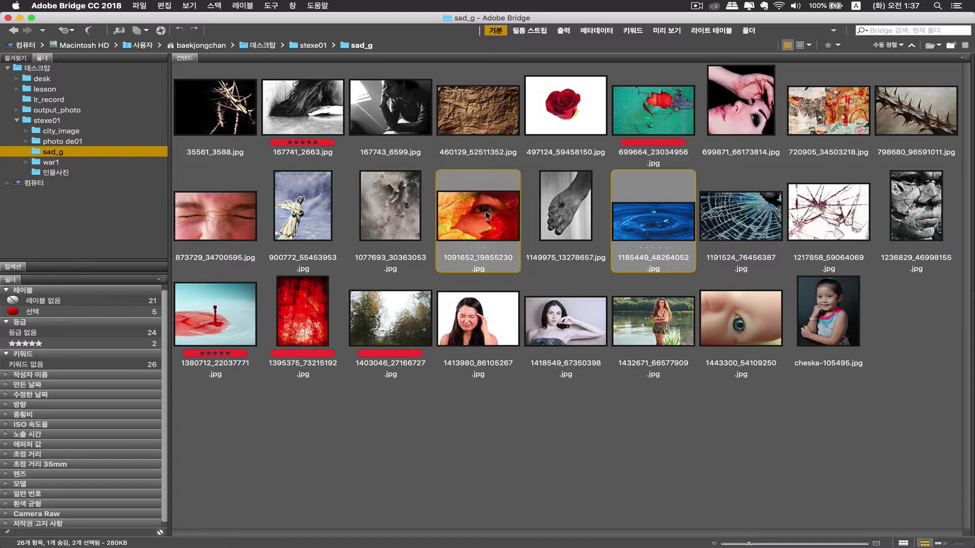
left_click(857, 116, "super")
left_click(674, 123, "super")
left_click(669, 108, "super")
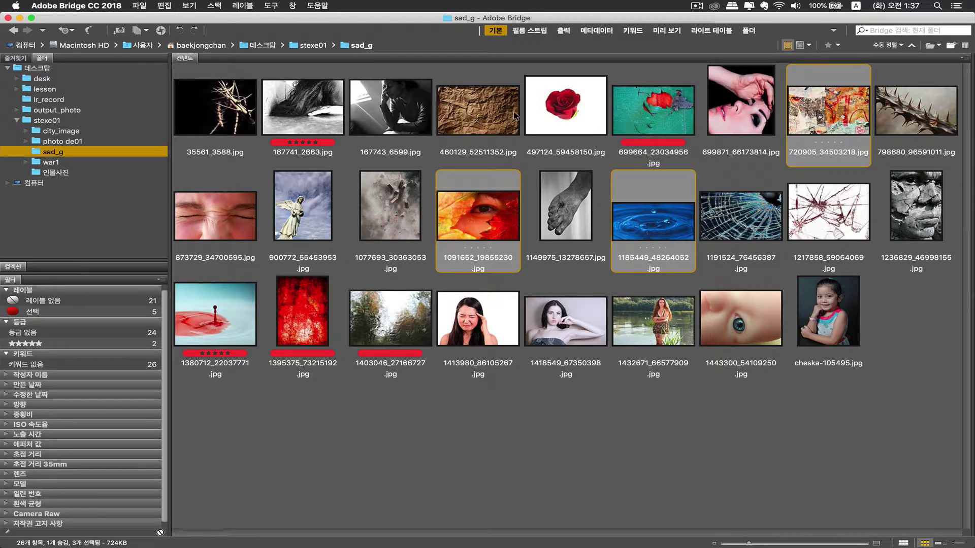
left_click(508, 125, "super")
left_click(391, 131, "super")
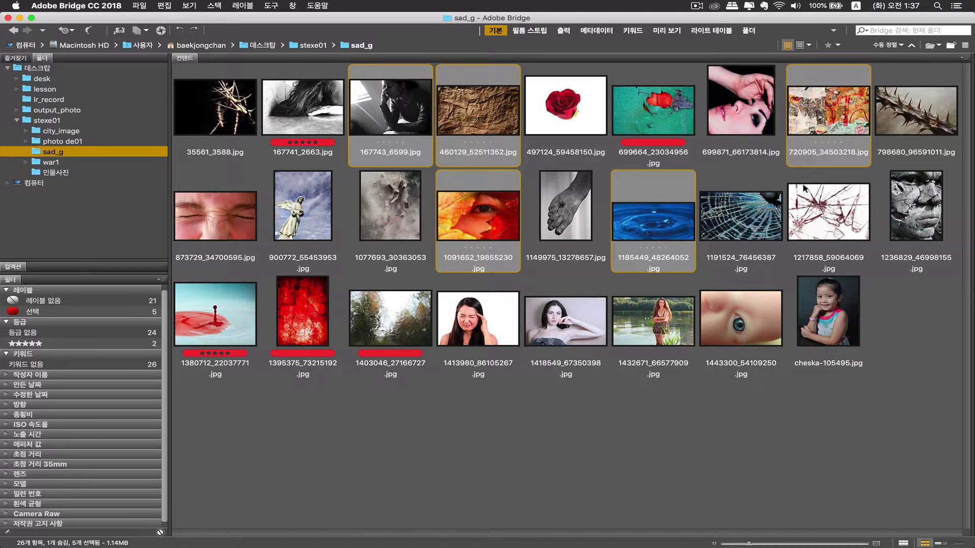
left_click(678, 237, "super")
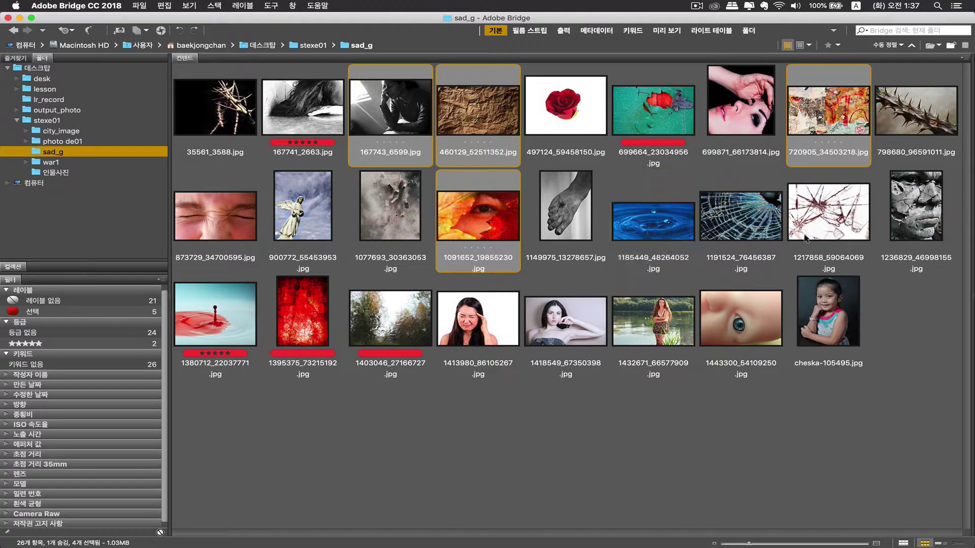
left_click(751, 226, "super")
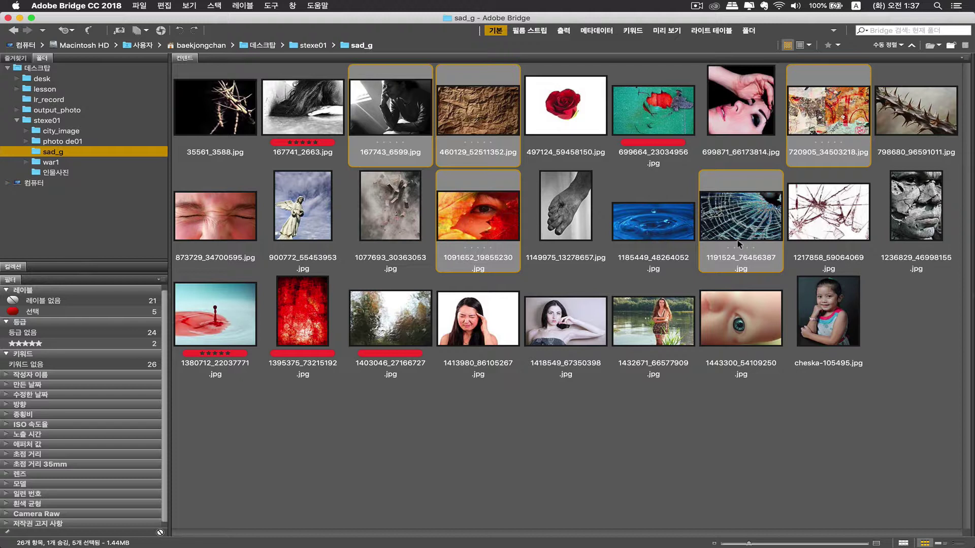
key("super+7")
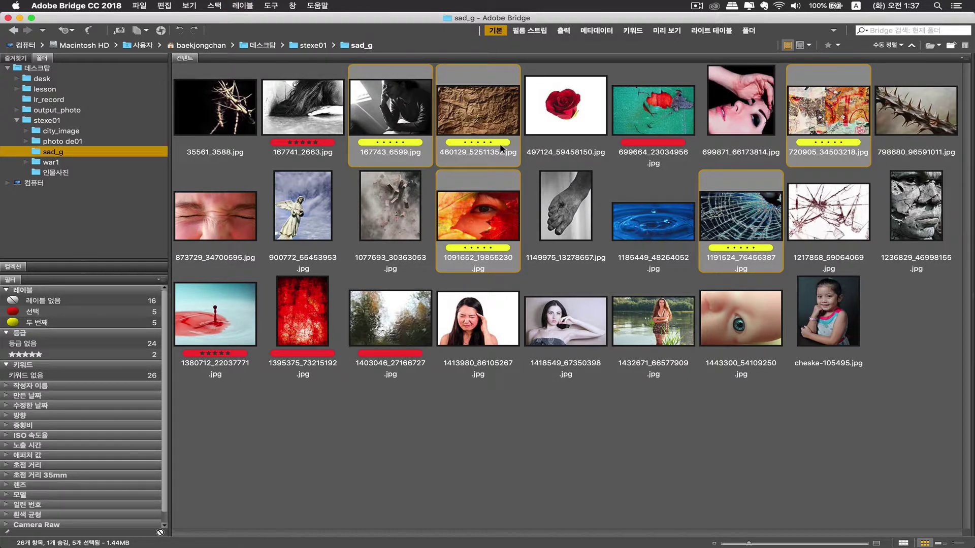
left_click(439, 425)
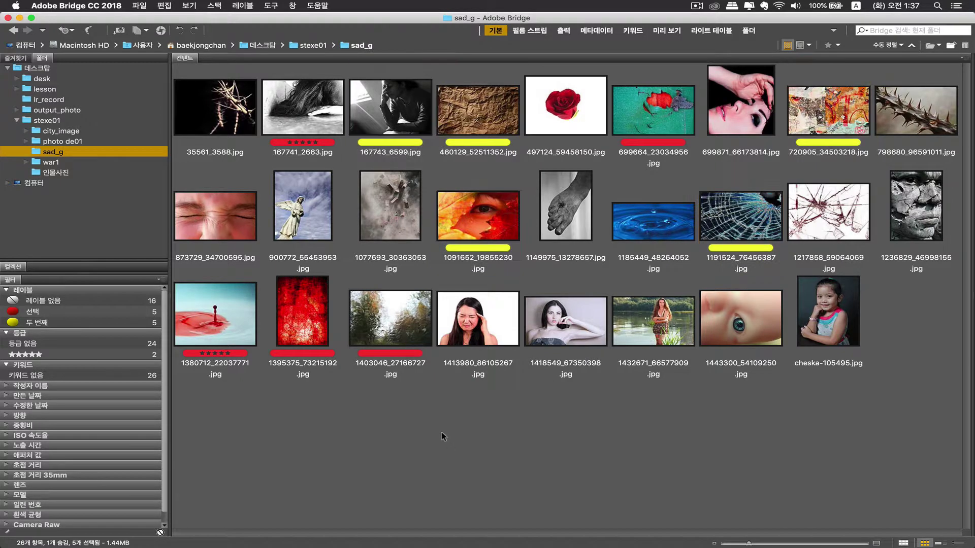
Filter the folder to the yellow 두 번째 and red 선택 labels, with the thumbnails enlarged
left_click(45, 325)
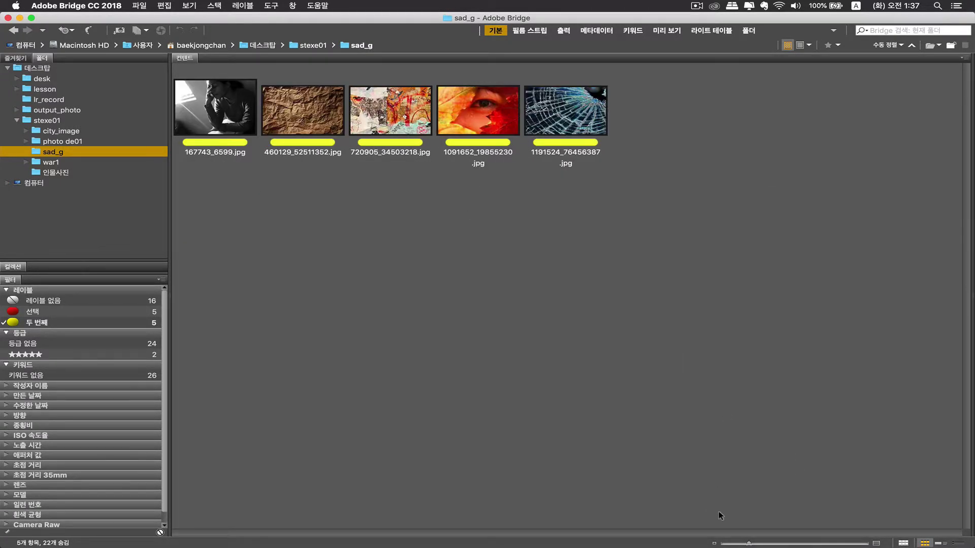
mouse_move(753, 543)
left_mouse_down()
mouse_move(807, 545)
mouse_move(756, 545)
left_mouse_up()
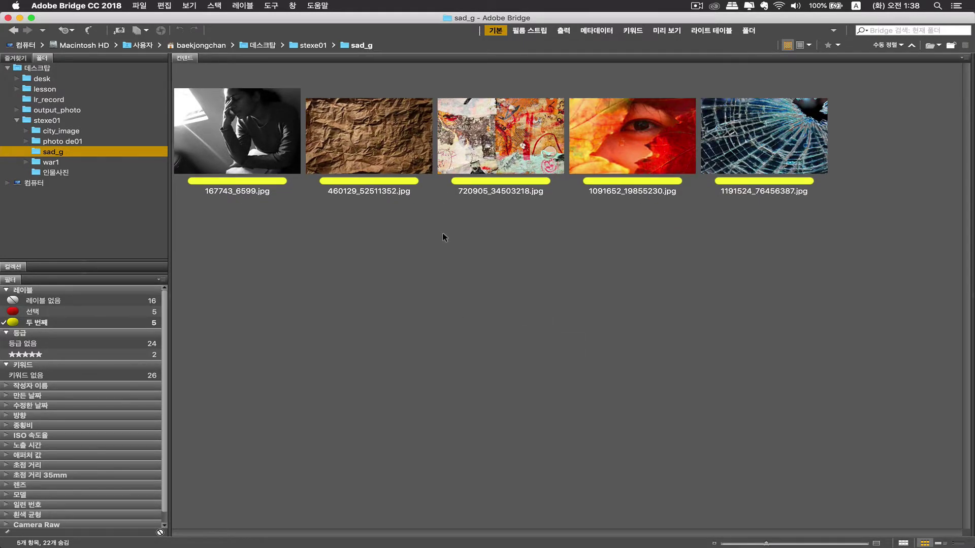
left_click(38, 313)
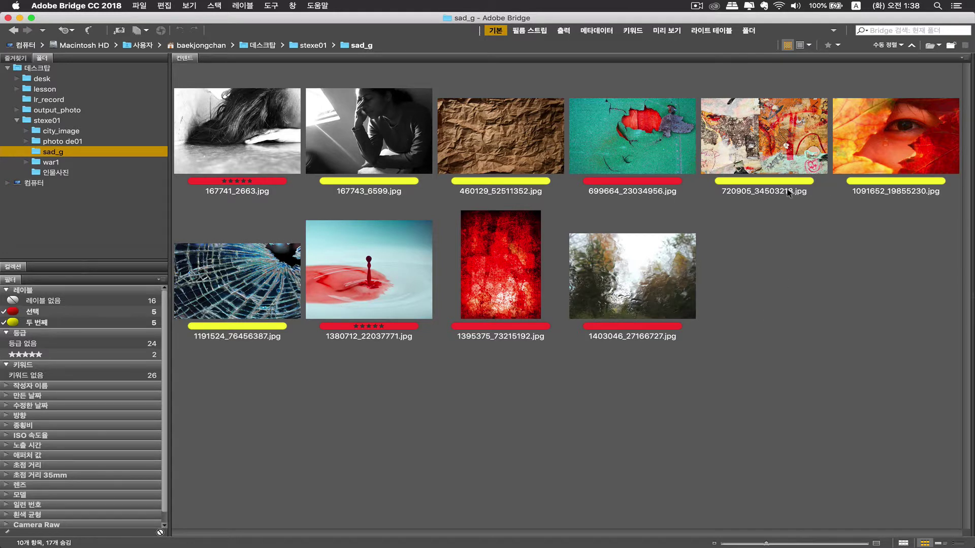
Rate the torn posters and crumpled brown paper images one star and deselect them
left_click(757, 138)
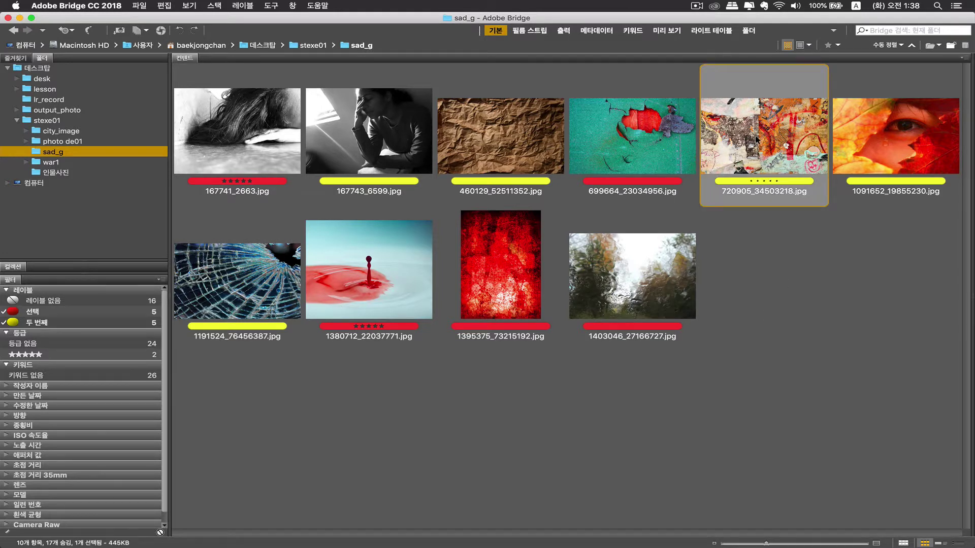
left_click(502, 146, "super")
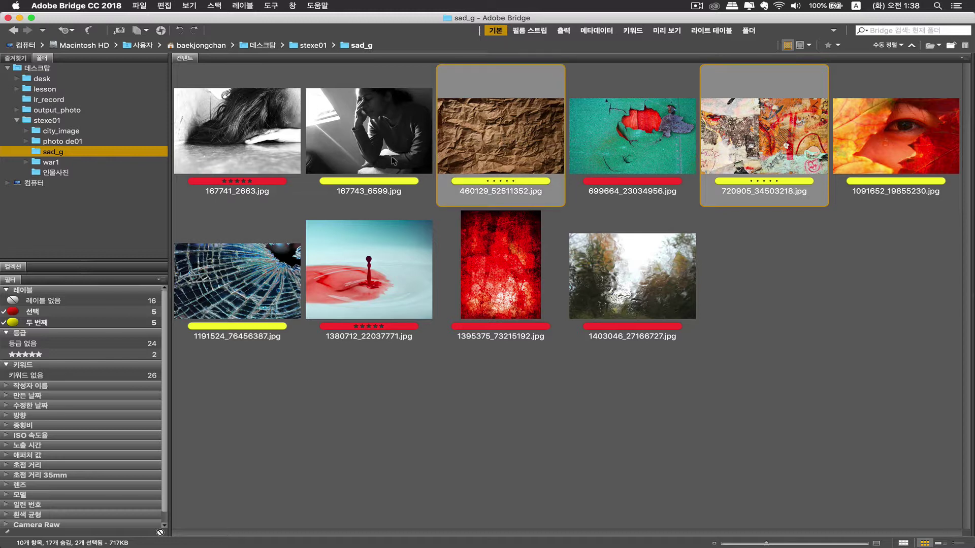
key("super+1")
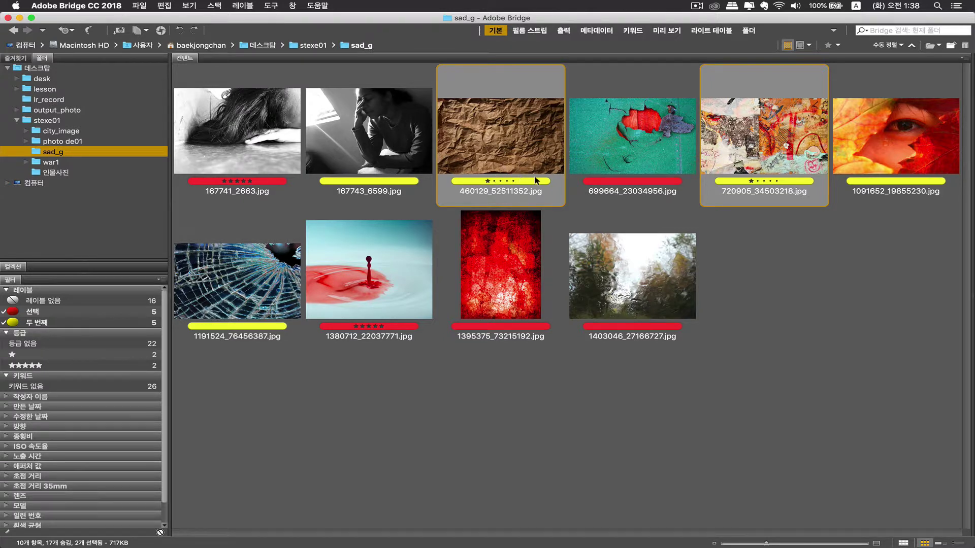
left_click(786, 267)
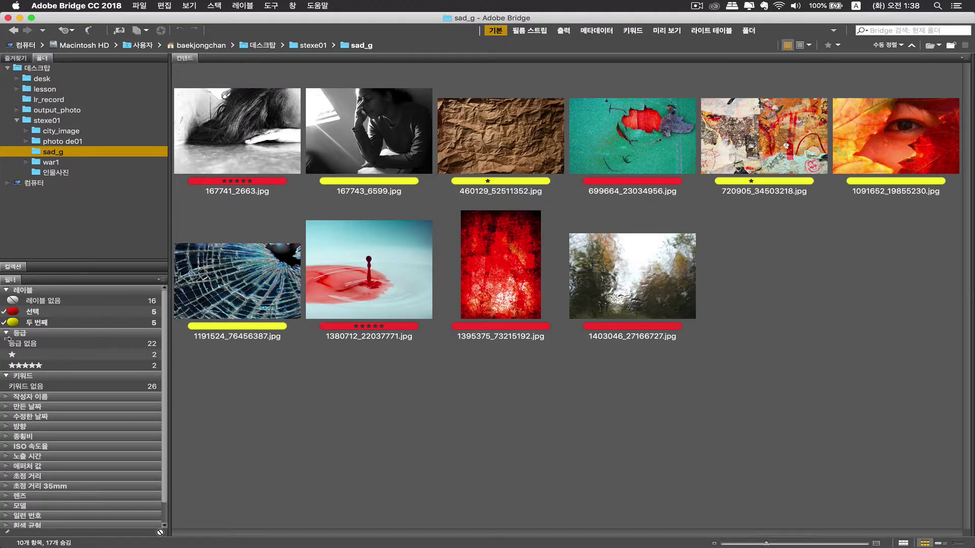
Replace the yellow and red label filters with a one-star filter, and clear it to show all images in the folder
left_click(37, 323)
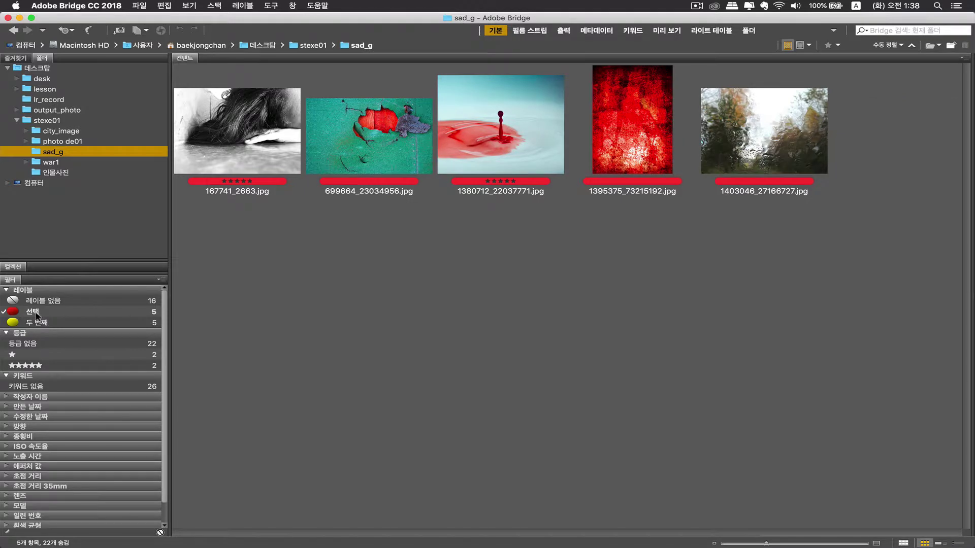
double_click(4, 312)
left_click(43, 355)
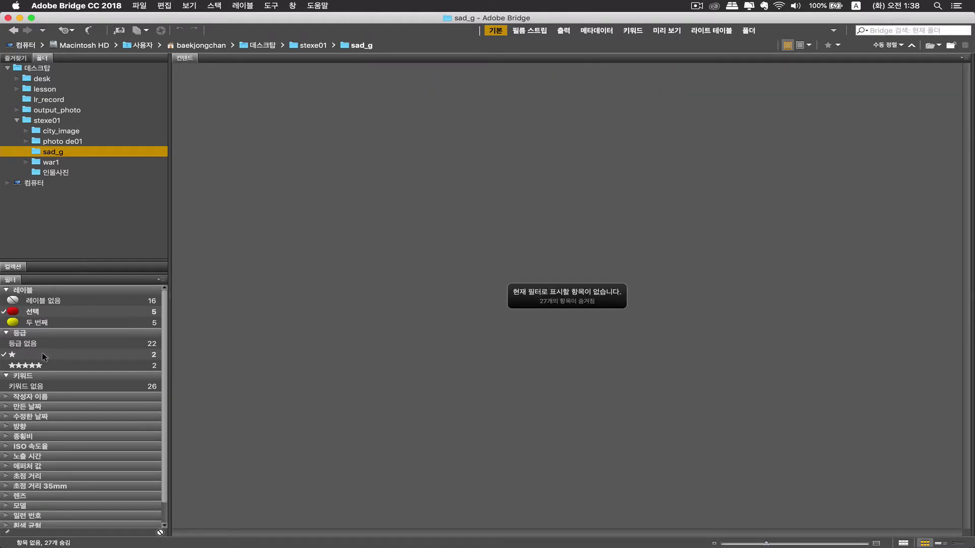
left_click(5, 312)
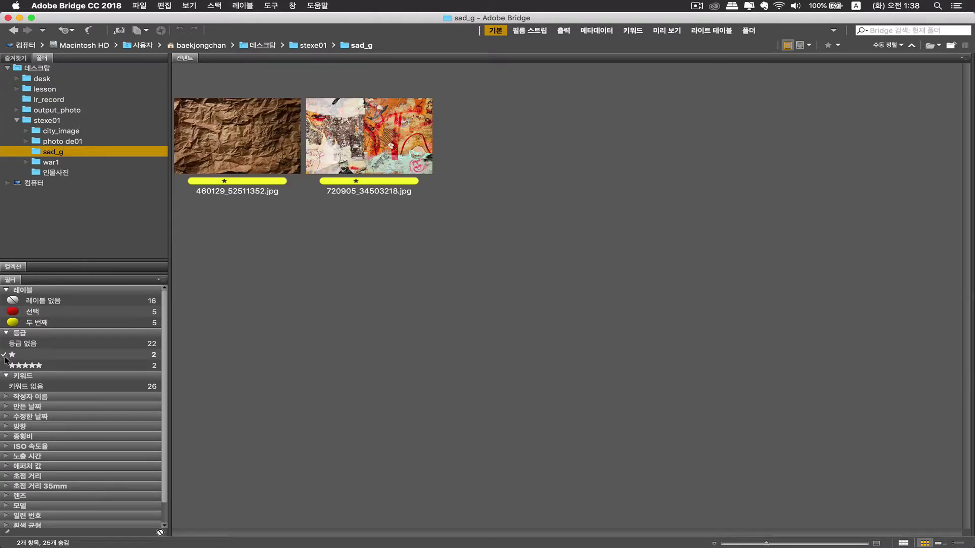
left_click(8, 355)
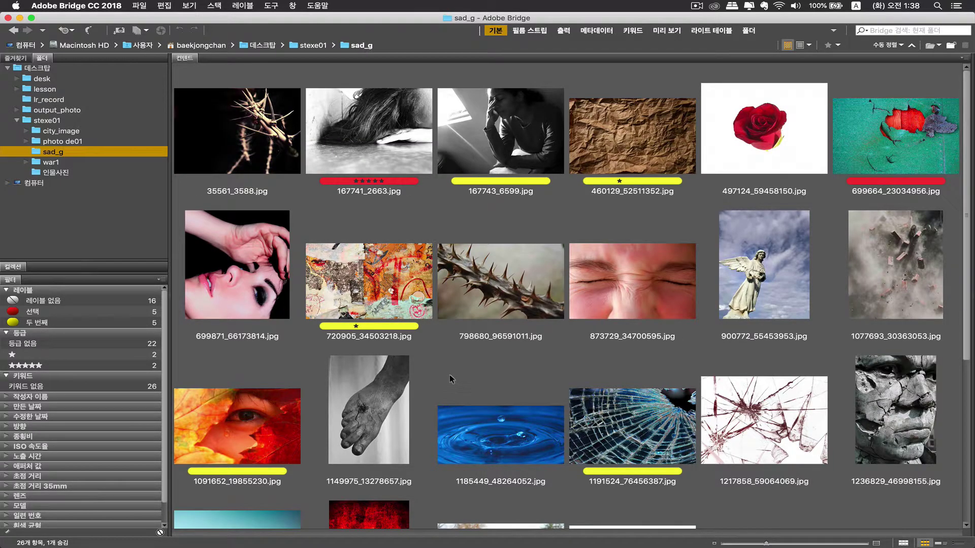
Remove the star ratings from all images in the sad_g folder and deselect them
key("super+a")
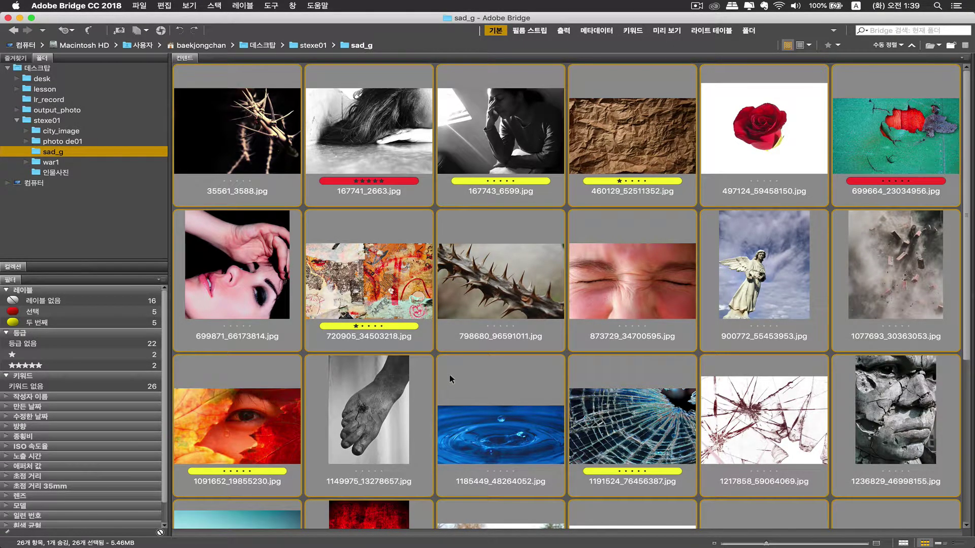
key("super+0")
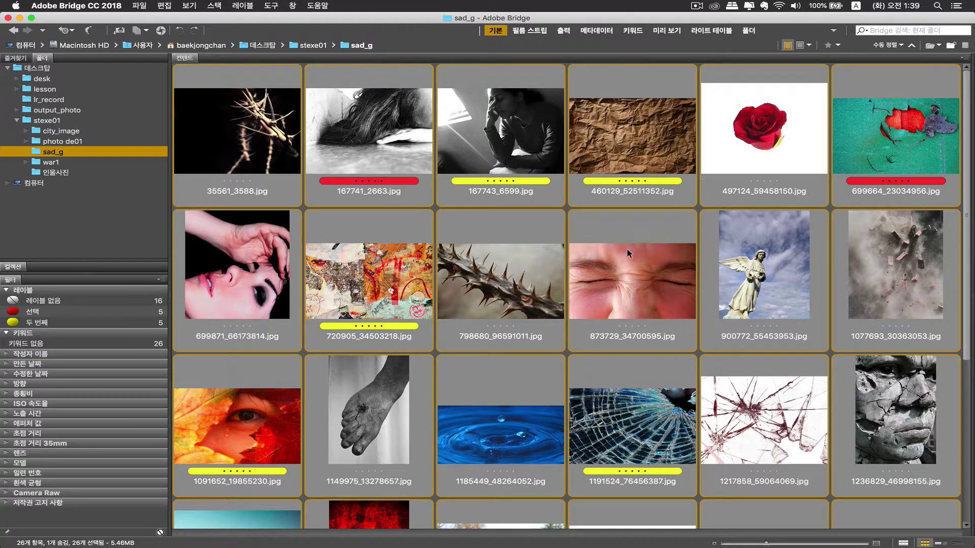
scroll(626, 251, "down", 5)
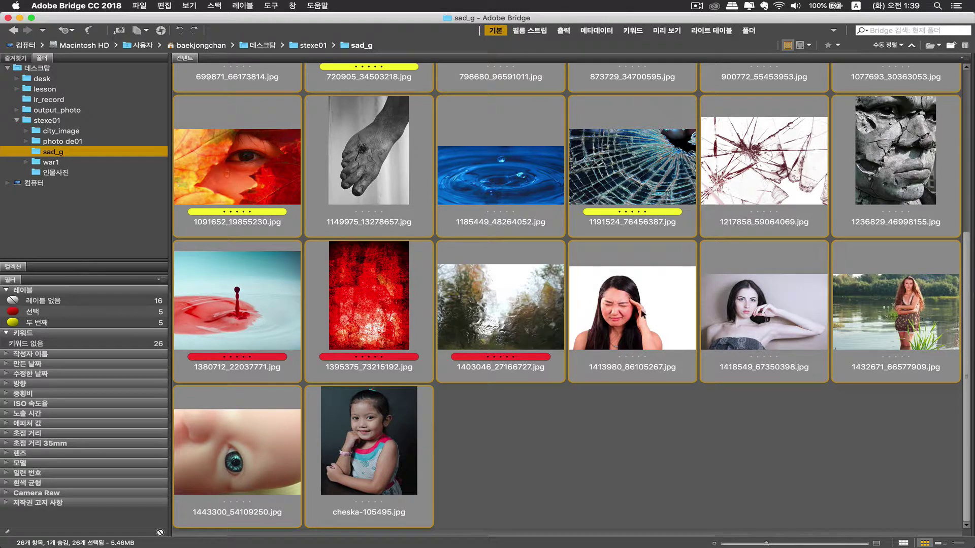
key("super+shift+a")
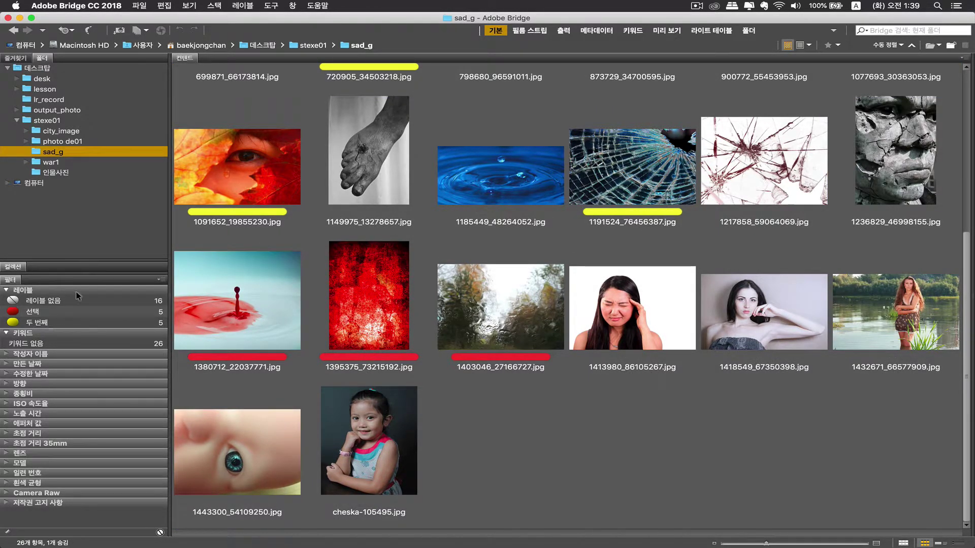
Filter the folder to the red 선택 label and open all the filtered images in Photoshop
left_click(56, 311)
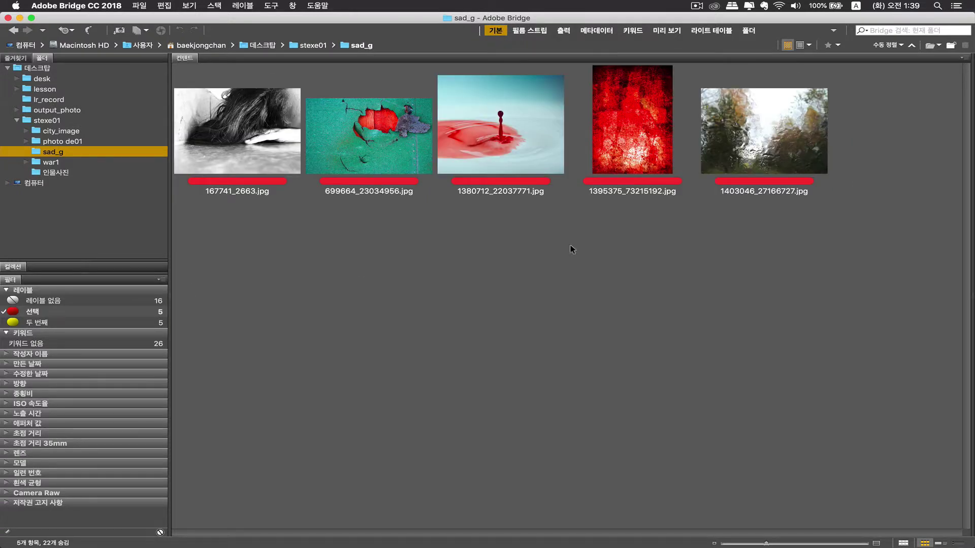
left_click_drag(231, 268, 838, 153)
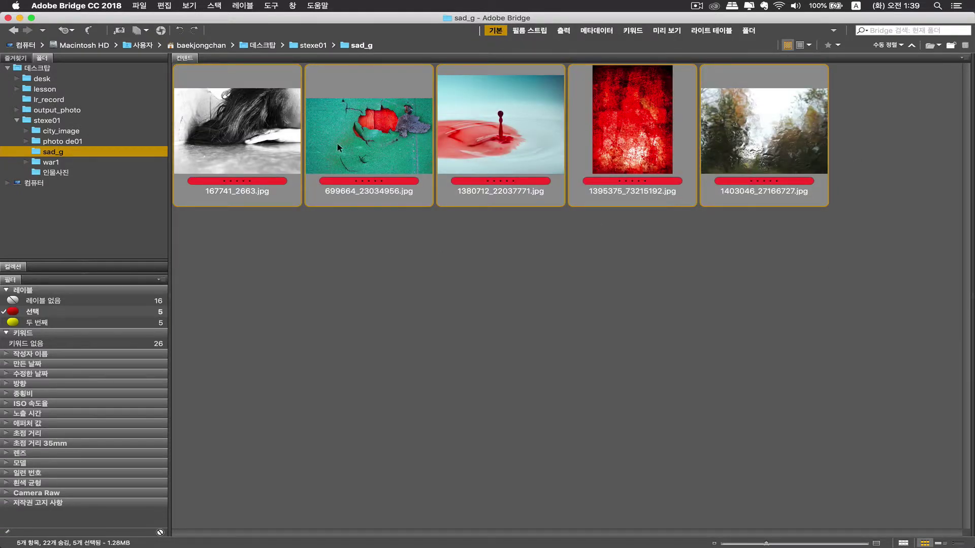
double_click(346, 133)
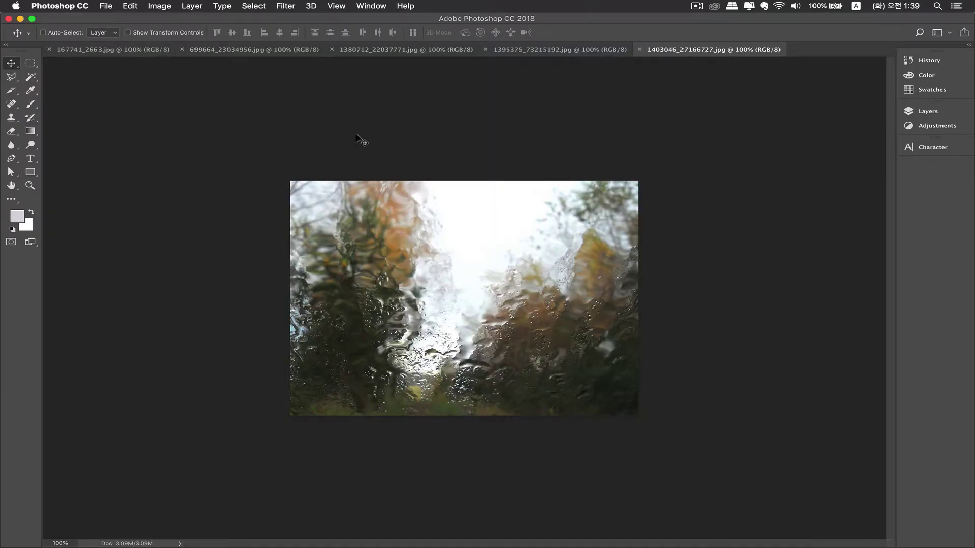
Look through each of the open image documents in turn and return to 167741_2663.jpg
left_click(127, 51)
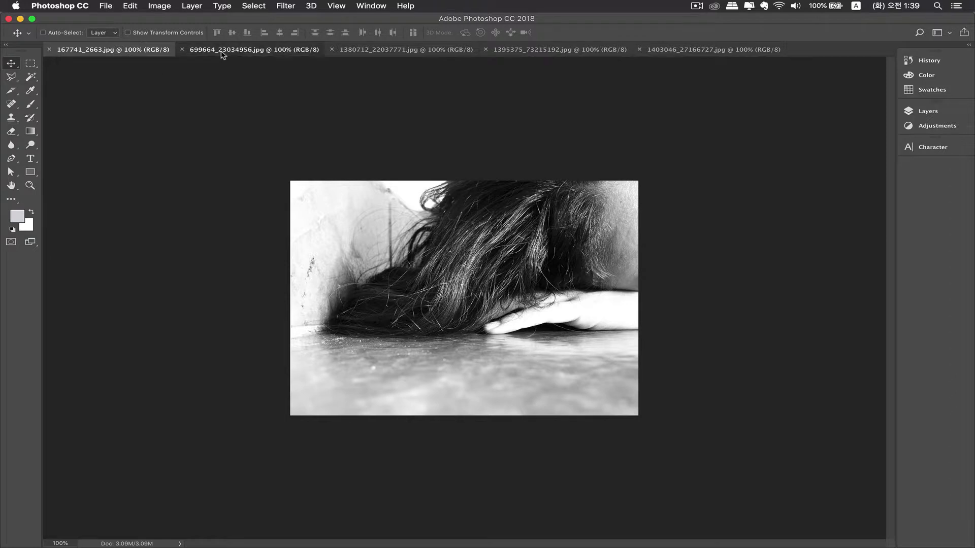
left_click(244, 51)
left_click(366, 51)
left_click(558, 51)
left_click(655, 50)
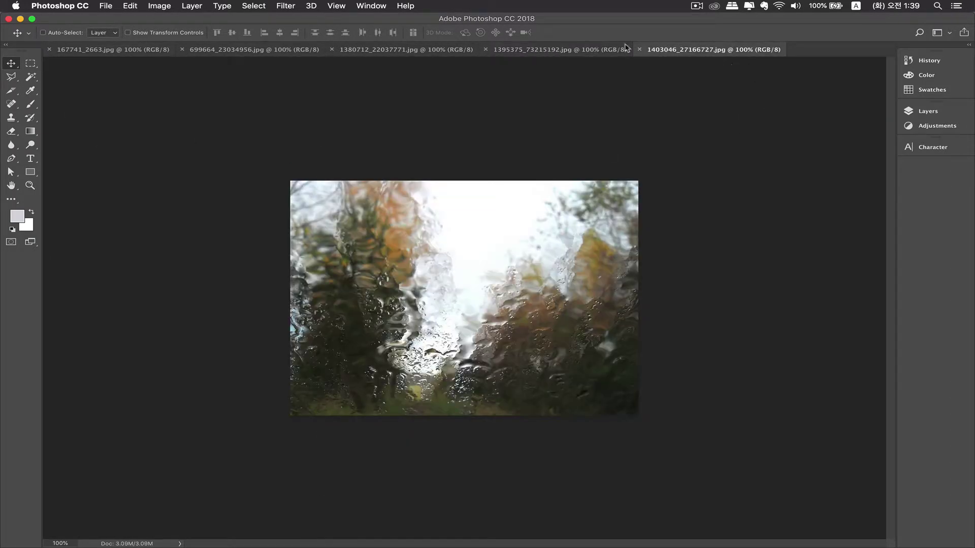
left_click(558, 50)
left_click(345, 50)
left_click(284, 50)
left_click(150, 51)
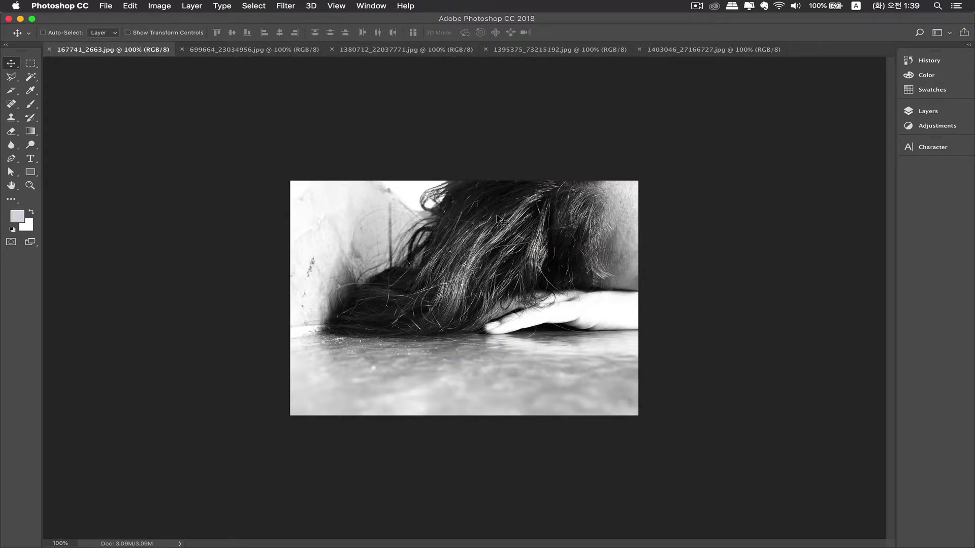
Inspect 167741_2663.jpg by zooming in, fitting it to the window, and panning across the hair detail
scroll(482, 227, "up", 5)
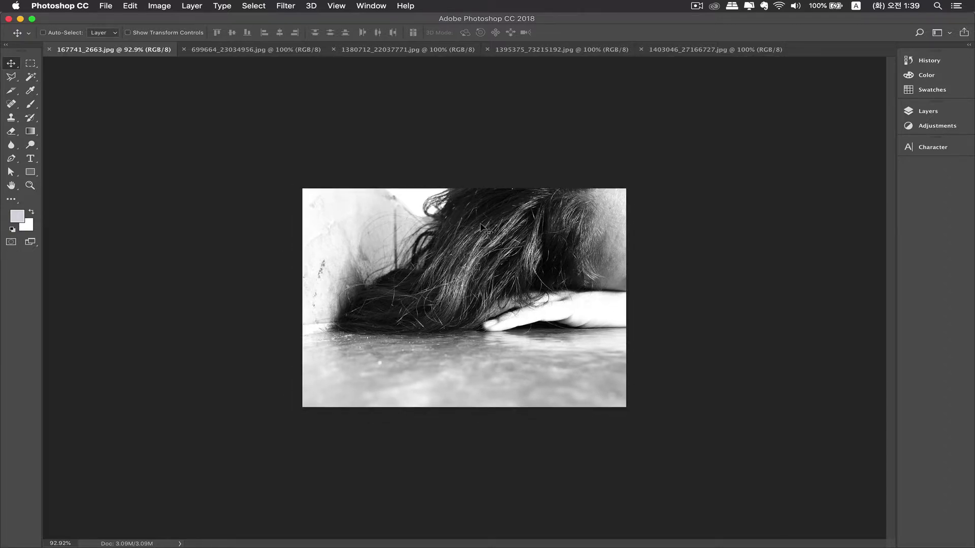
scroll(479, 221, "up", 10)
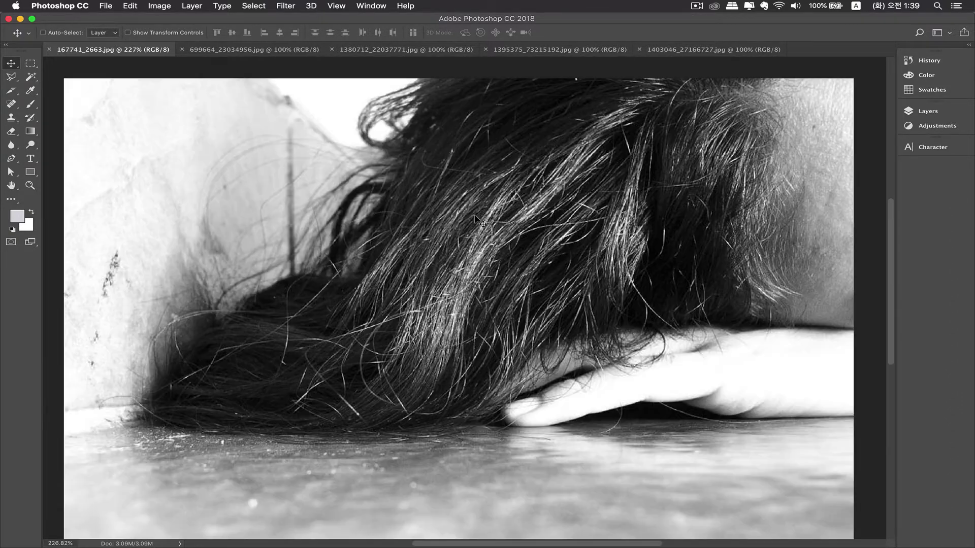
key("super+0")
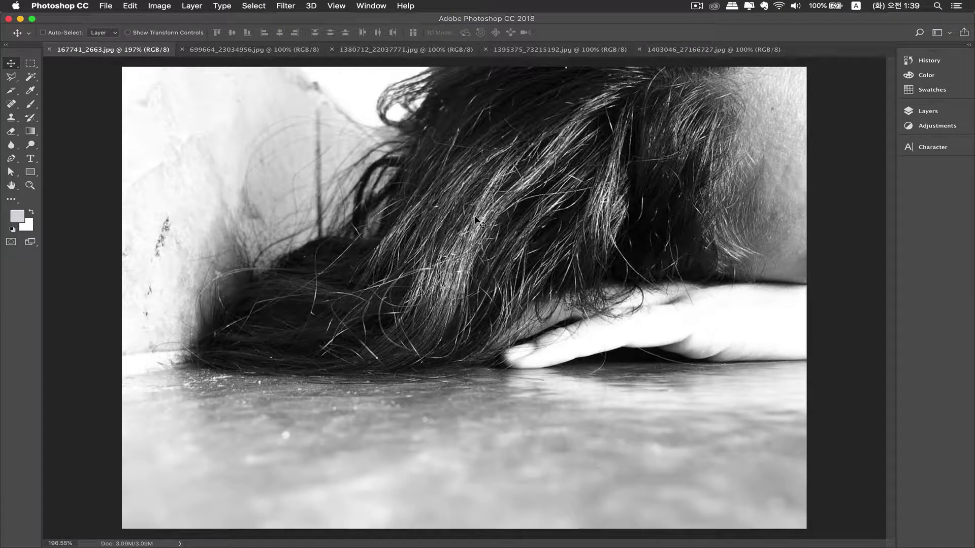
scroll(475, 219, "up", 5)
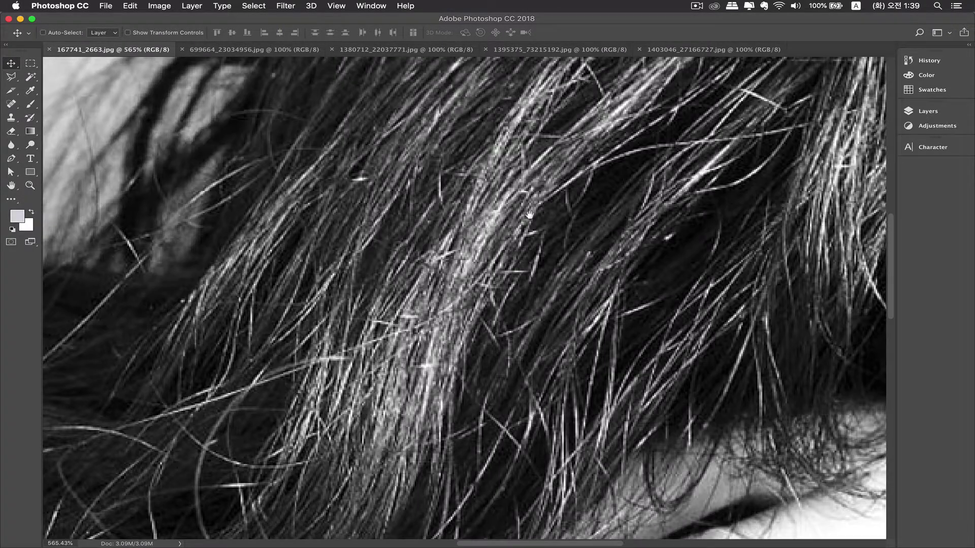
left_click_drag(674, 263, 367, 170)
left_click_drag(419, 228, 528, 190)
scroll(528, 191, "down", 6)
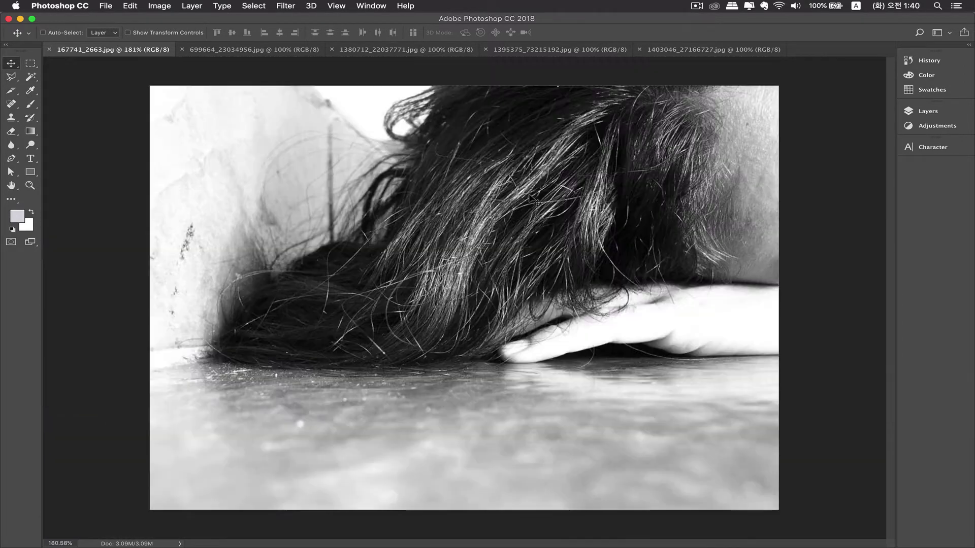
scroll(533, 200, "up", 2)
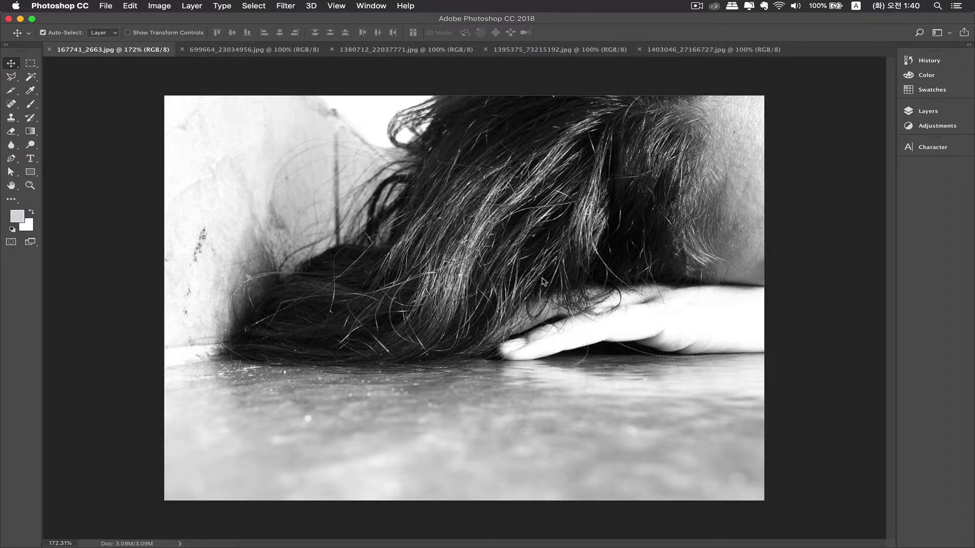
View 167741_2663.jpg at different magnifications using the temporary Zoom tool and continuous zooming
key("super+space")
key("super+space")
key("super+space")
mouse_move(300, 195)
left_mouse_down()
mouse_move(339, 194)
mouse_move(295, 195)
left_mouse_up()
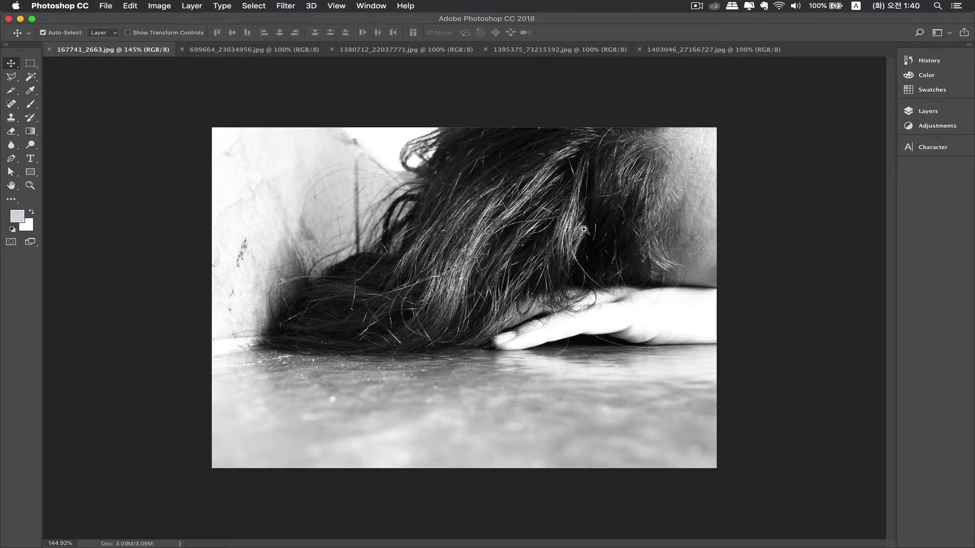
mouse_move(578, 229)
left_mouse_down()
mouse_move(620, 217)
mouse_move(519, 230)
mouse_move(633, 222)
mouse_move(573, 231)
mouse_move(593, 232)
left_mouse_up()
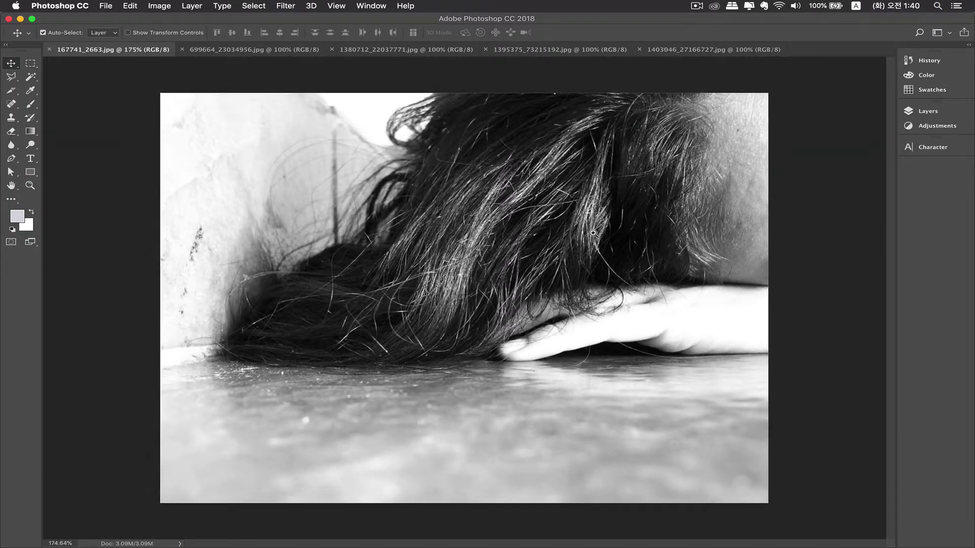
key("super+space")
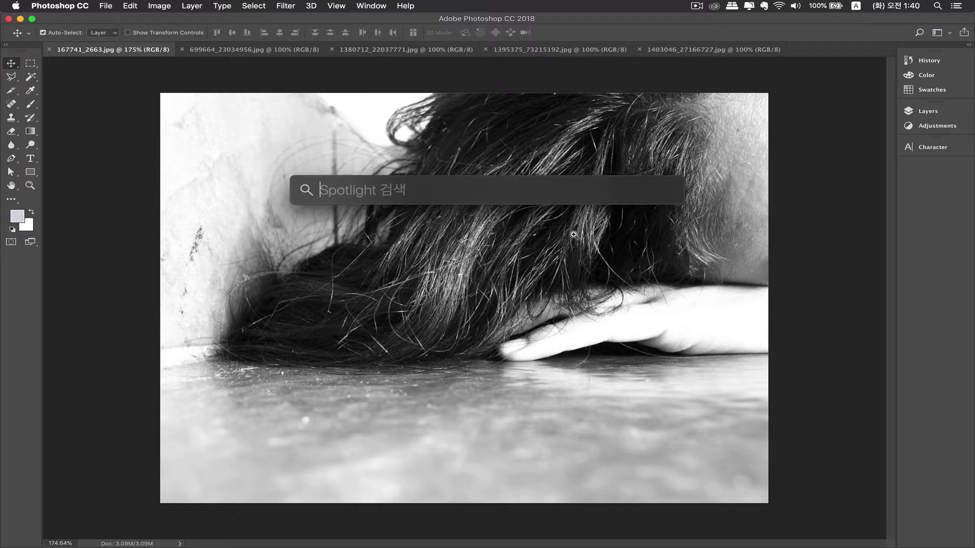
key("super+space")
mouse_move(533, 232)
left_mouse_down()
mouse_move(609, 236)
mouse_move(414, 235)
mouse_move(564, 245)
mouse_move(521, 246)
mouse_move(542, 244)
left_mouse_up()
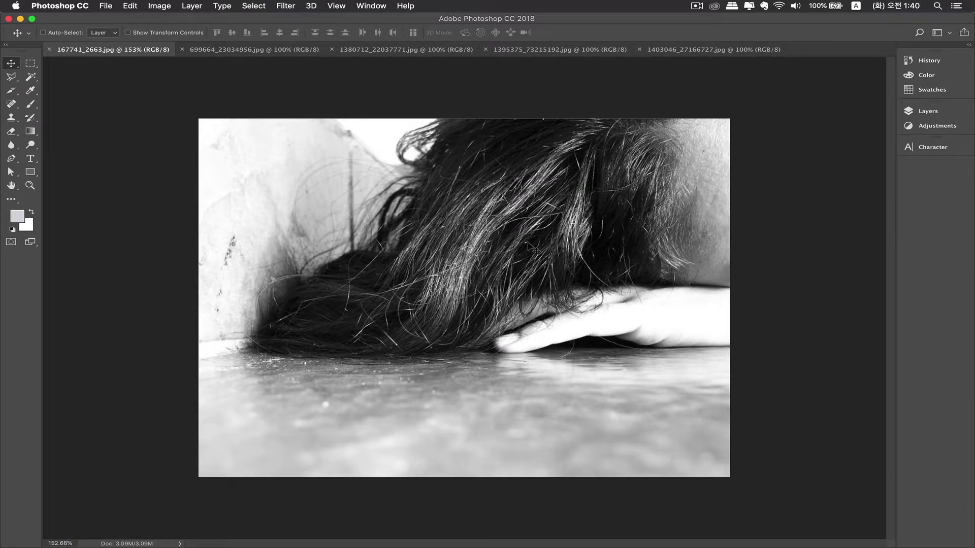
scroll(532, 247, "up", 3)
scroll(532, 247, "down", 10)
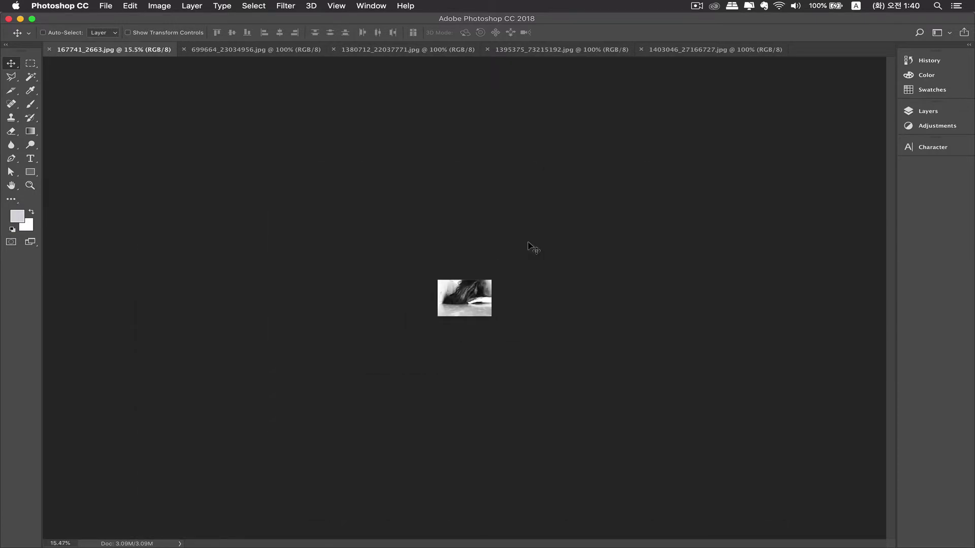
scroll(532, 248, "up", 12)
scroll(532, 248, "down", 3)
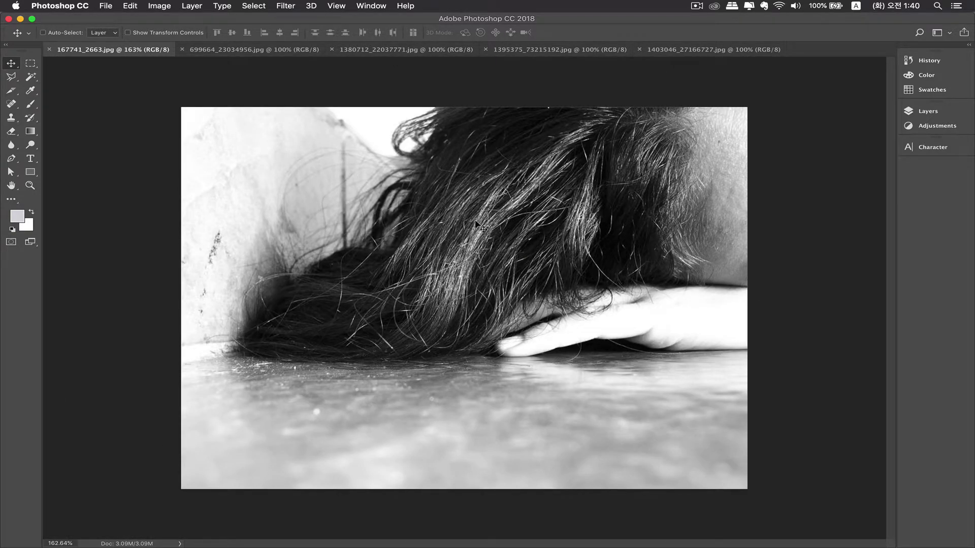
Cycle through full screen with menu bar and full screen mode, examine the hair up close, and return to standard screen mode
key("f")
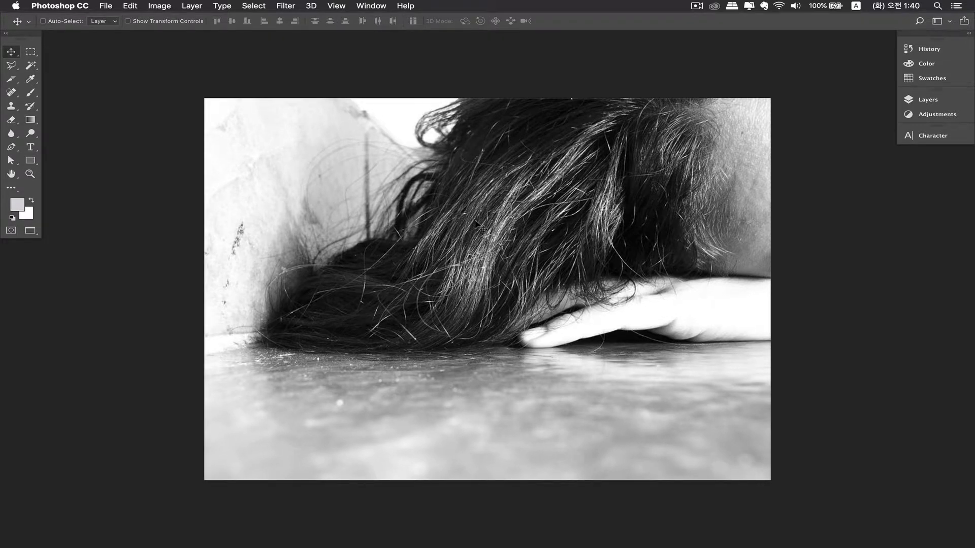
key("f")
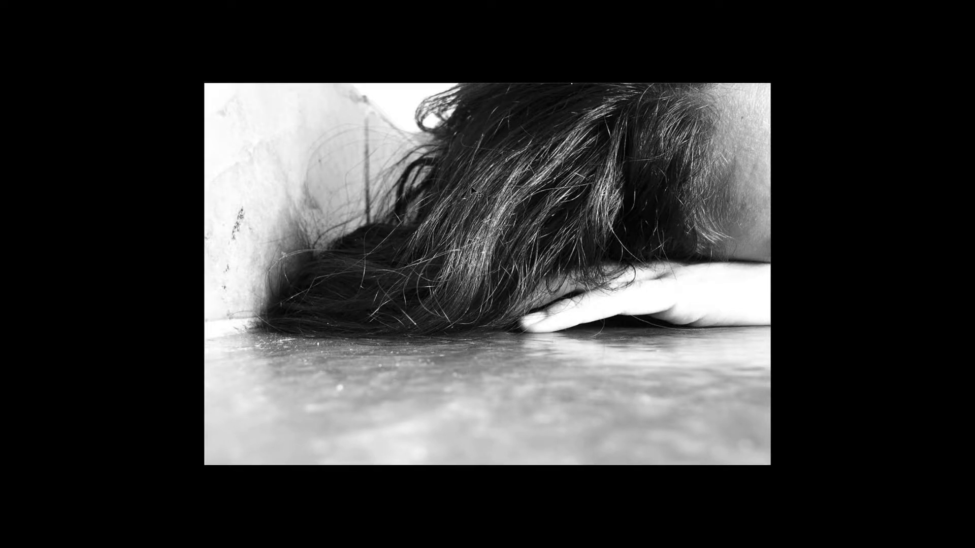
scroll(514, 221, "up", 2)
scroll(514, 221, "up", 3)
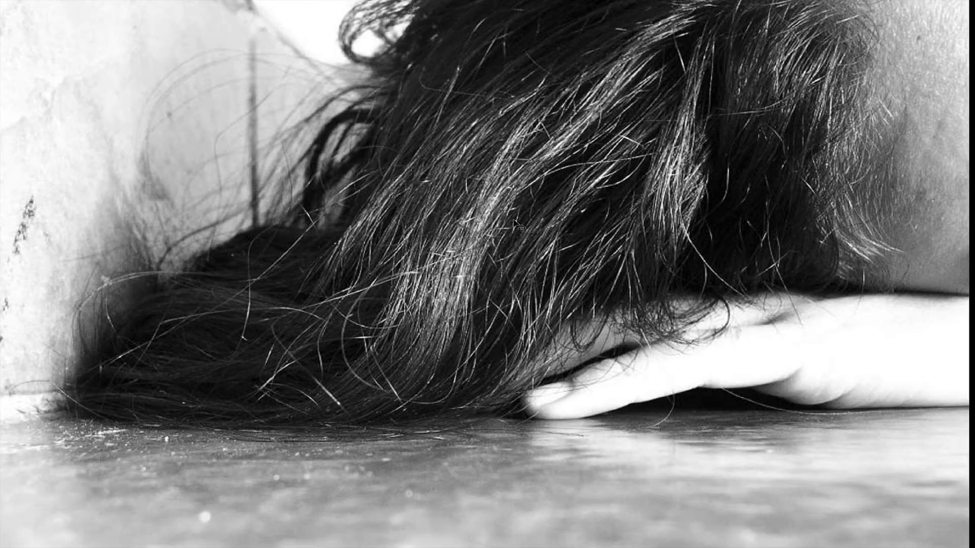
scroll(514, 221, "down", 4)
scroll(514, 221, "up", 10)
scroll(513, 221, "down", 8)
scroll(514, 221, "up", 1)
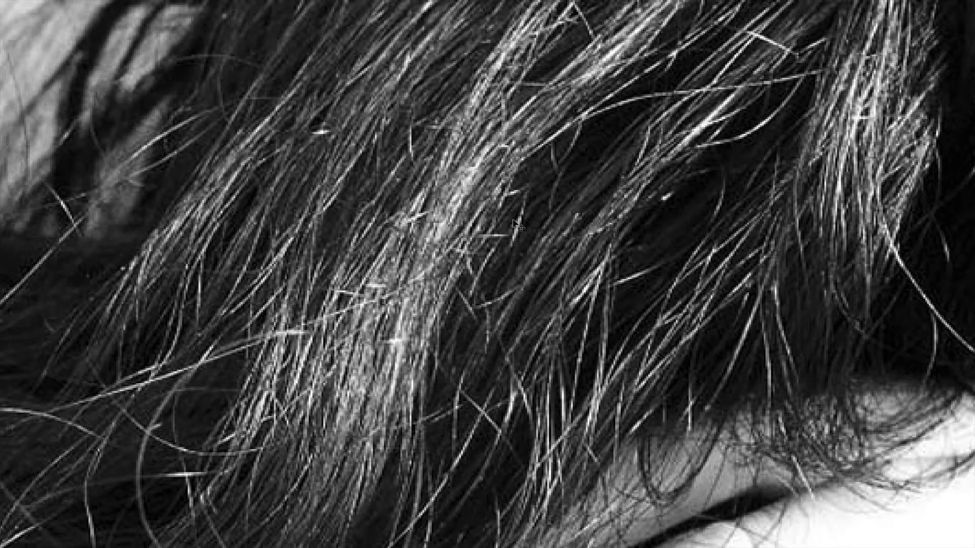
key("f")
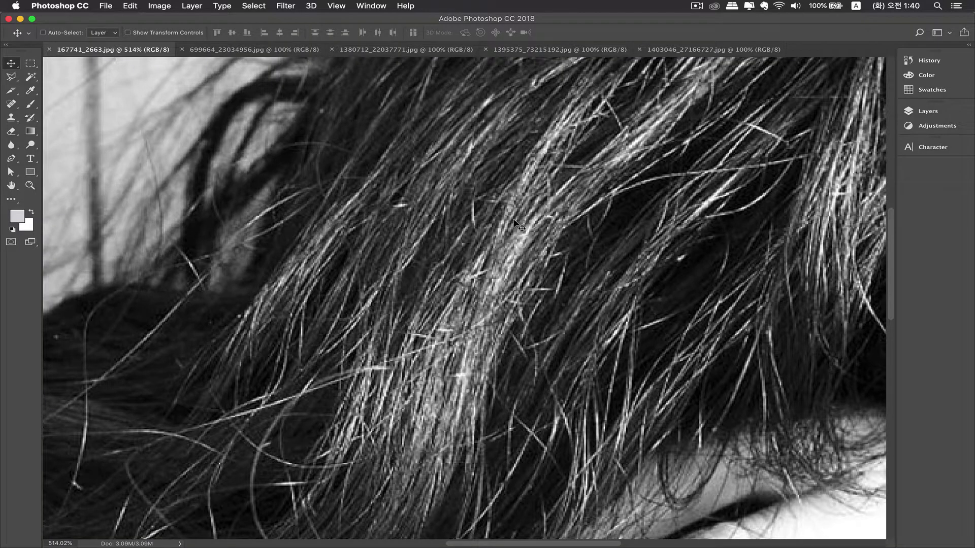
Float all open images in separate windows
scroll(514, 221, "down", 6)
scroll(514, 221, "up", 2)
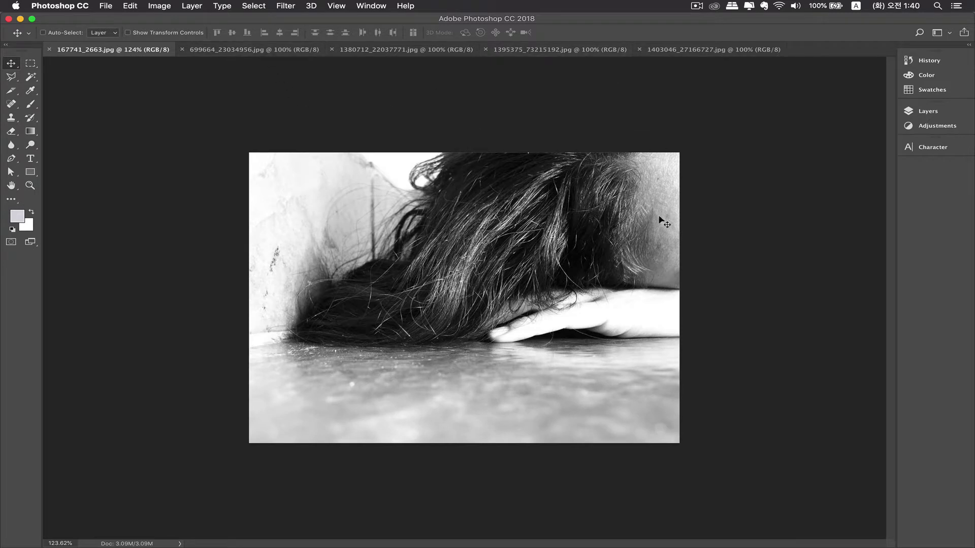
left_click(372, 5)
mouse_move(382, 19)
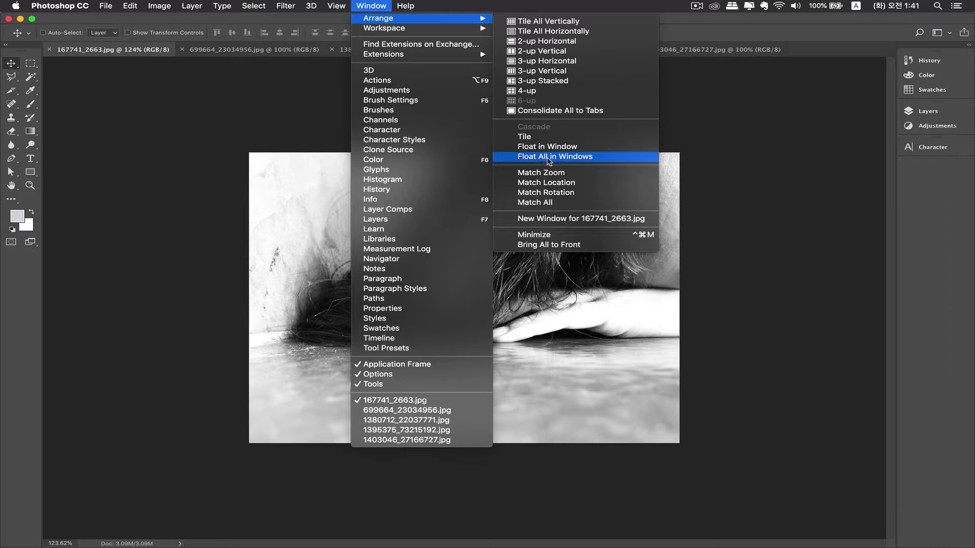
left_click(530, 158)
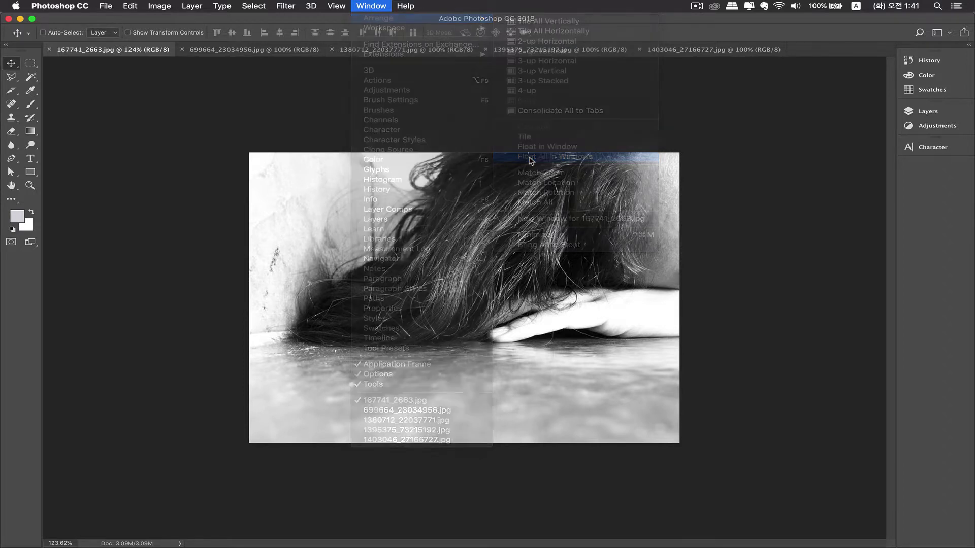
Move the floating image windows apart, bringing the red drop image 1380712_22037771.jpg to the front
left_click_drag(324, 94, 341, 131)
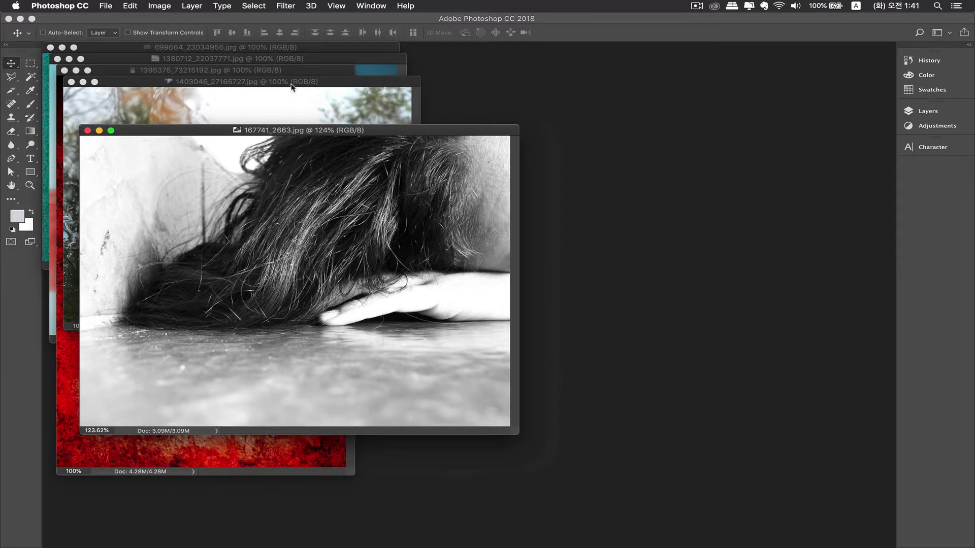
left_click_drag(280, 82, 308, 129)
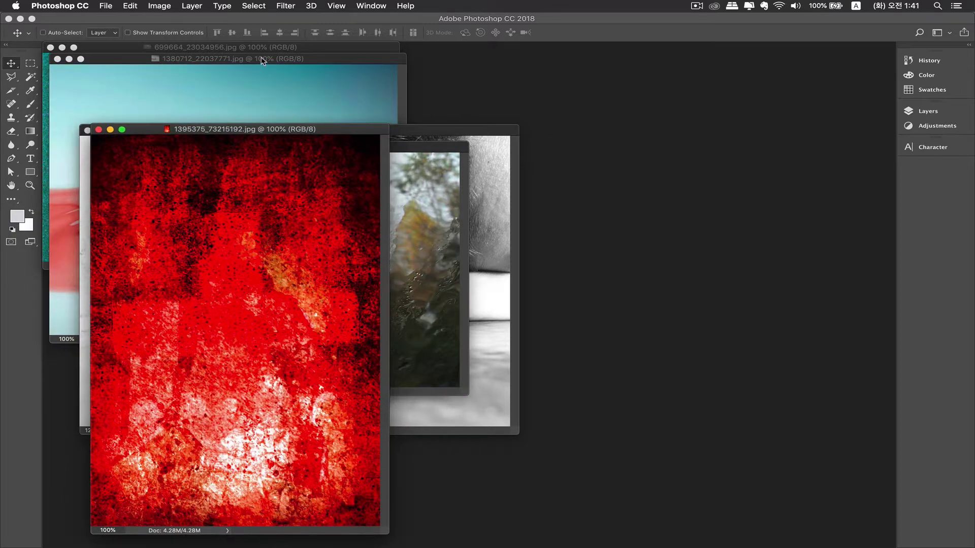
mouse_move(263, 61)
left_mouse_down()
mouse_move(282, 114)
mouse_move(260, 70)
left_mouse_up()
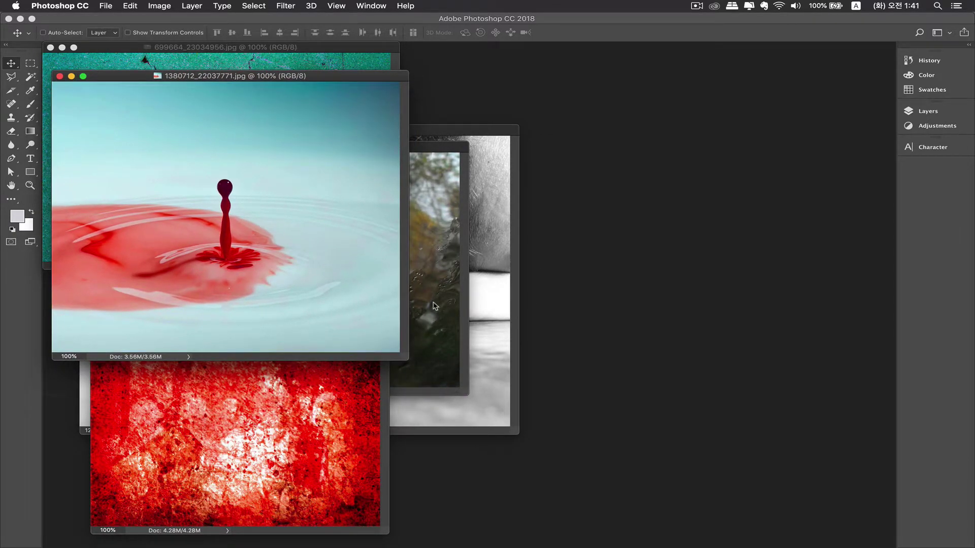
Consolidate all floating images into tabs and bring each of the other four images into view in turn
left_click(369, 5)
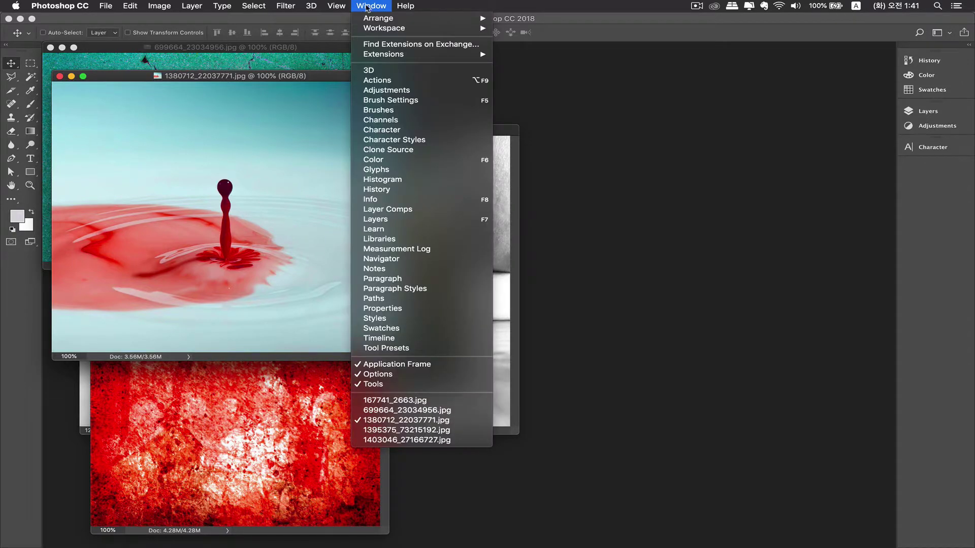
mouse_move(374, 19)
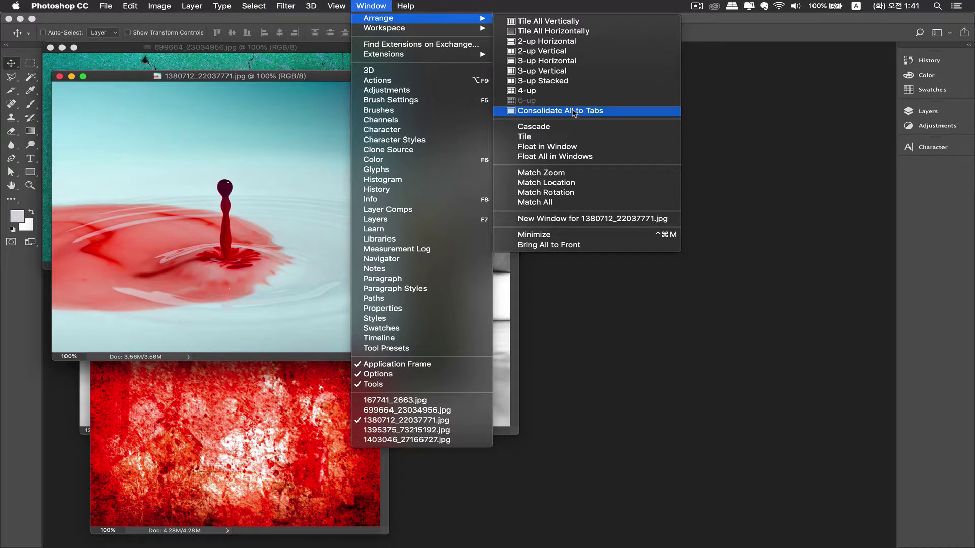
left_click(574, 111)
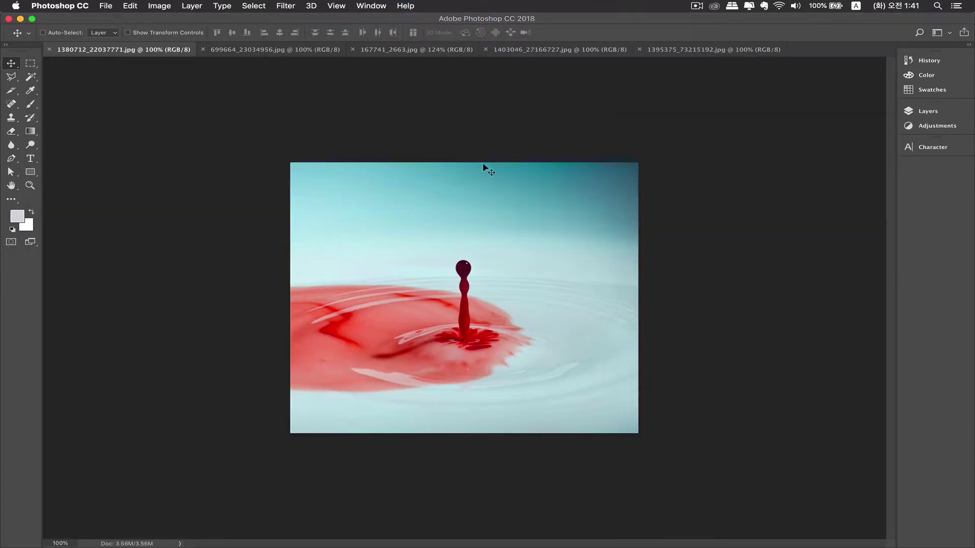
left_click(252, 53)
left_click(391, 54)
left_click(544, 54)
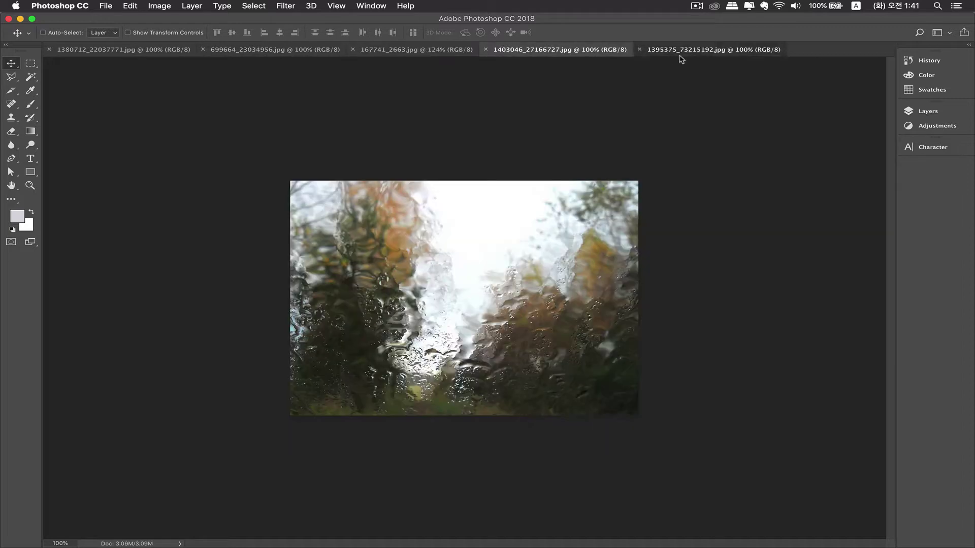
left_click(681, 54)
Tile all open images vertically and activate the teal texture, black-and-white hair and rainy window images in turn
left_click(365, 6)
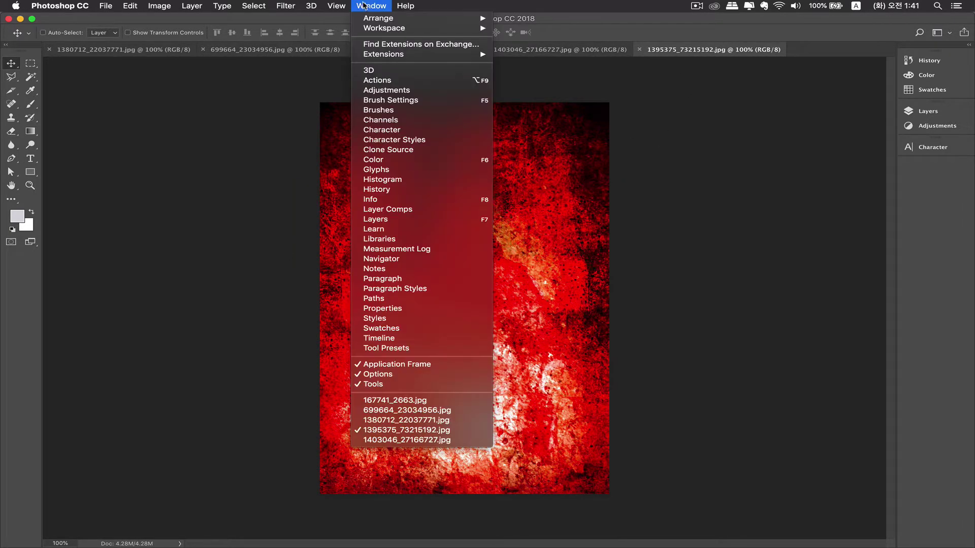
mouse_move(369, 18)
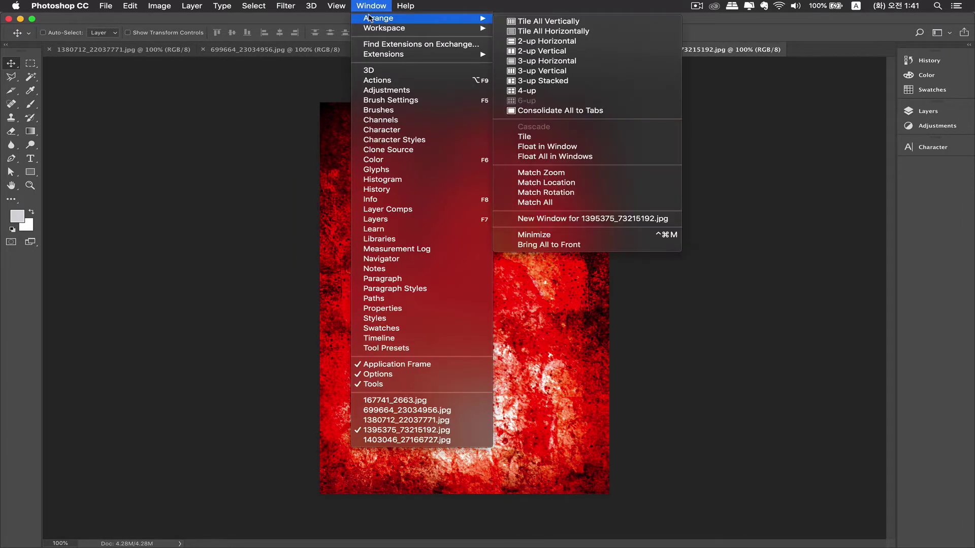
left_click(547, 23)
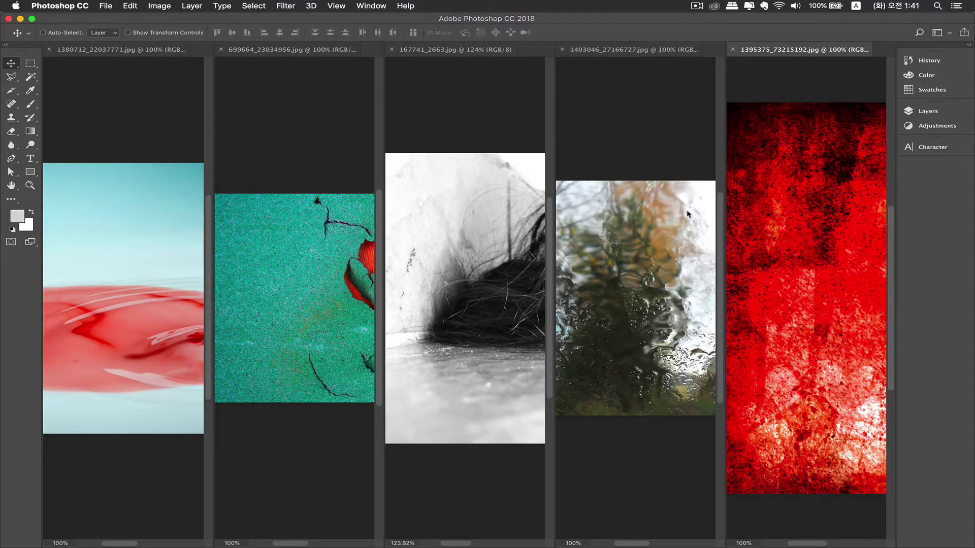
left_click(331, 262)
left_click(477, 259)
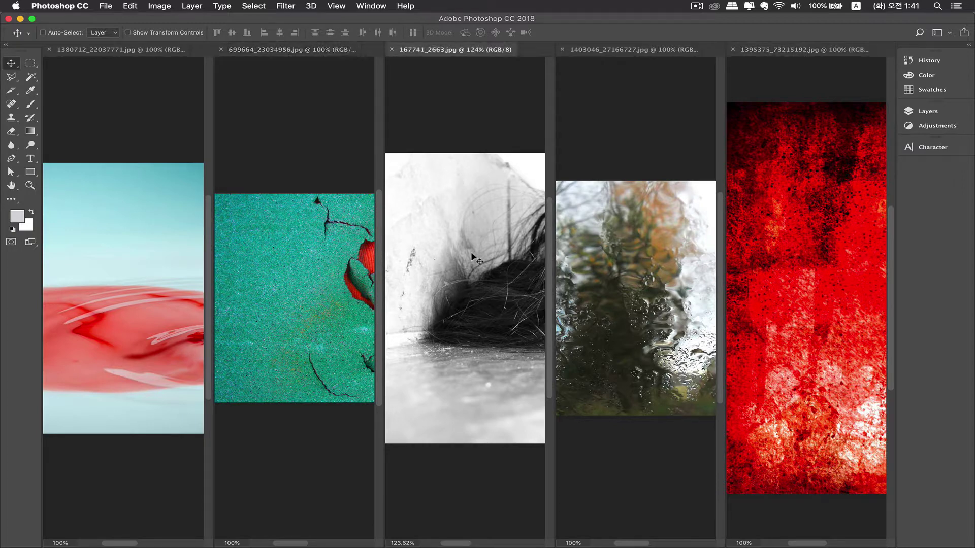
left_click(660, 261)
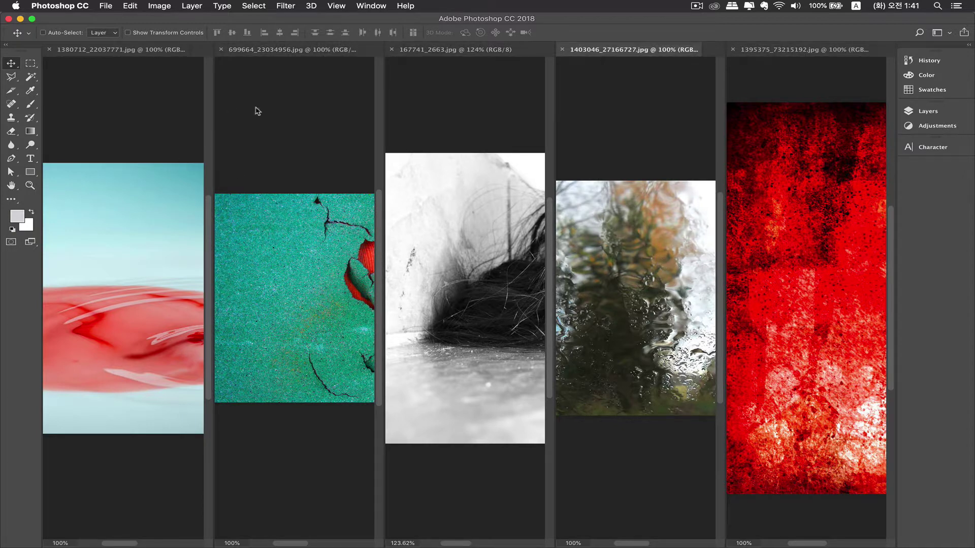
Float all images in separate windows and move the 1403046_27166727.jpg window lower, clear of the stacked title bars
left_click(379, 7)
mouse_move(376, 24)
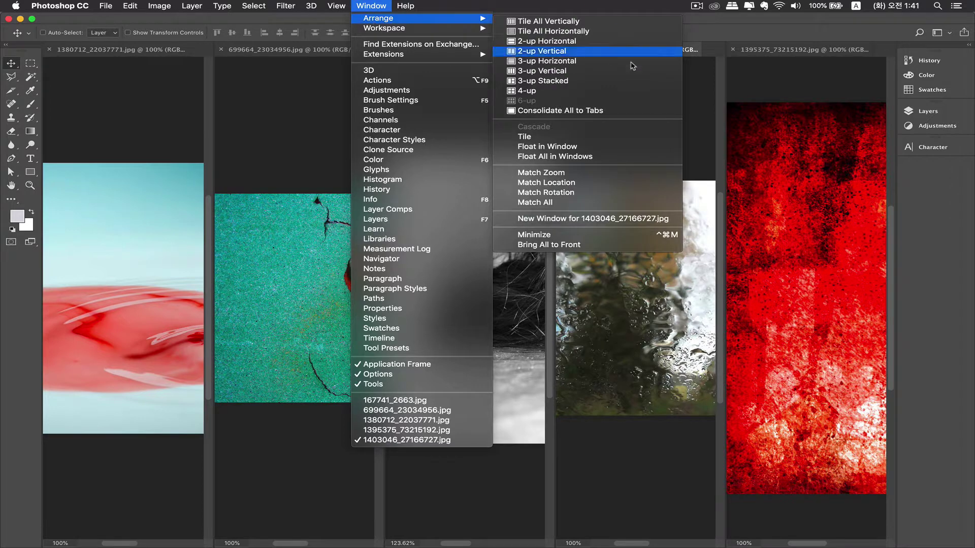
left_click(555, 156)
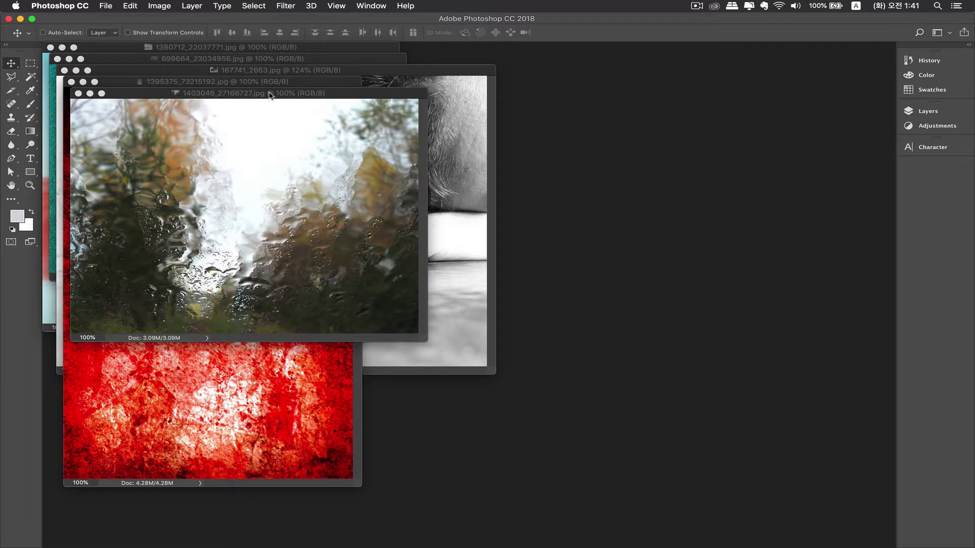
left_click_drag(270, 92, 210, 167)
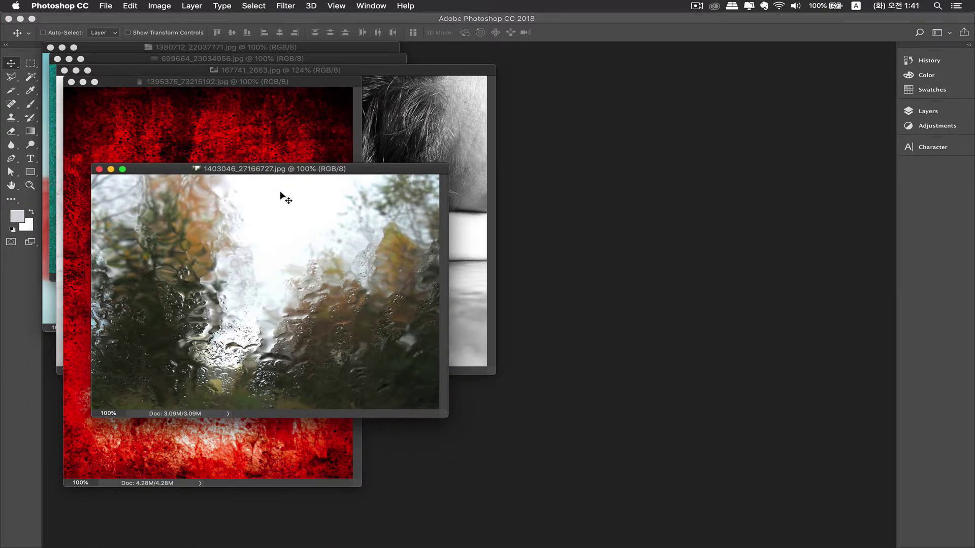
Switch to the TextEdit outline designer's_photoshop_part01 and review items 5 and 6, highlighting the phrases on new document creation and moving photos
key("super+Tab")
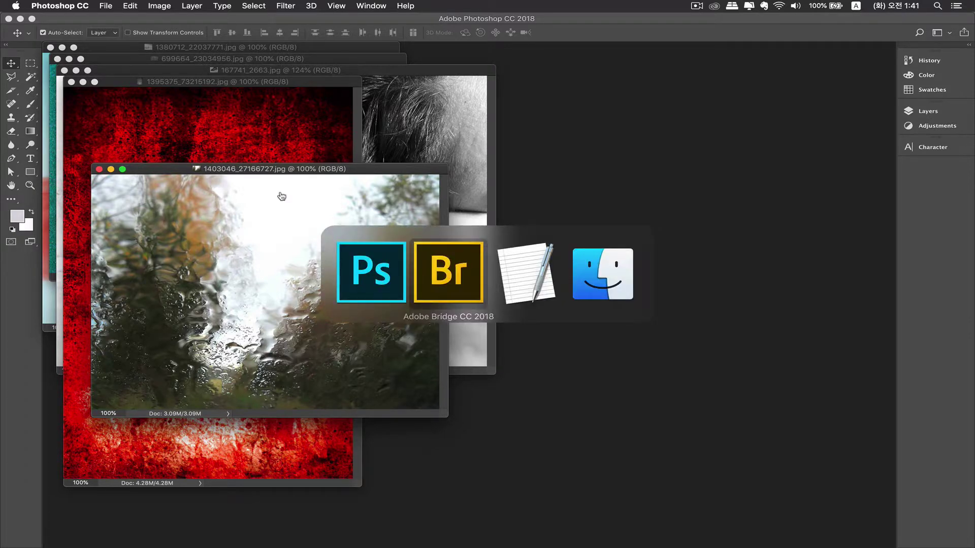
key("super+Tab")
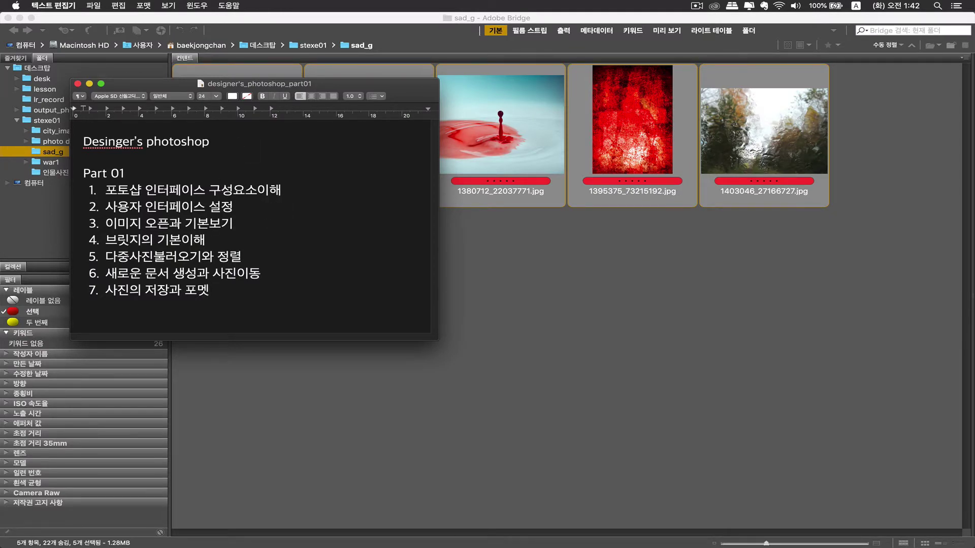
left_click_drag(152, 257, 117, 256)
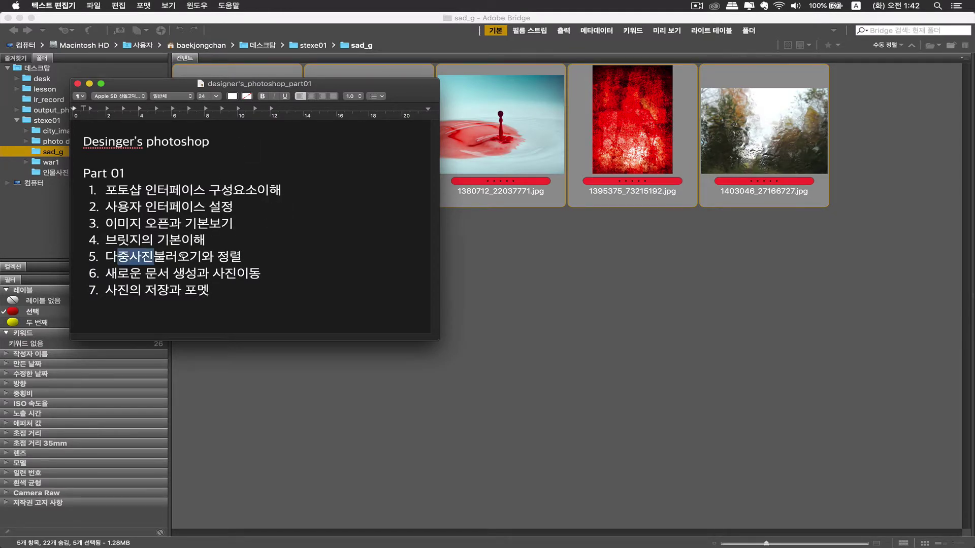
left_click_drag(214, 256, 245, 256)
left_click(246, 256)
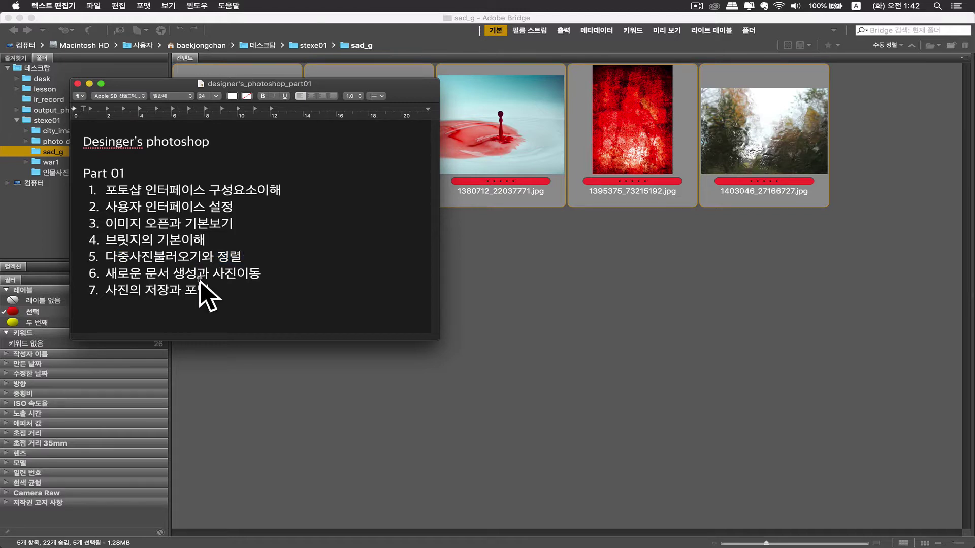
left_click_drag(105, 274, 197, 274)
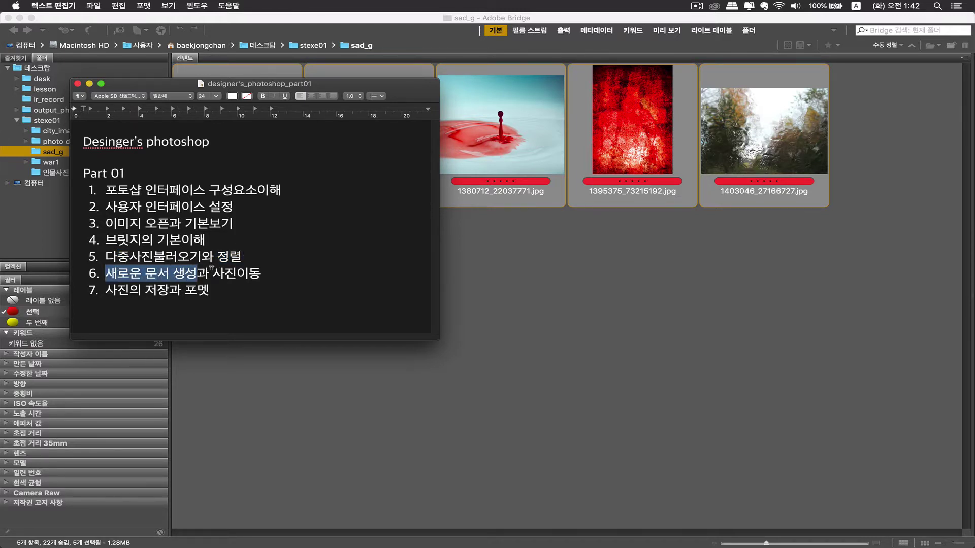
left_click_drag(277, 274, 213, 274)
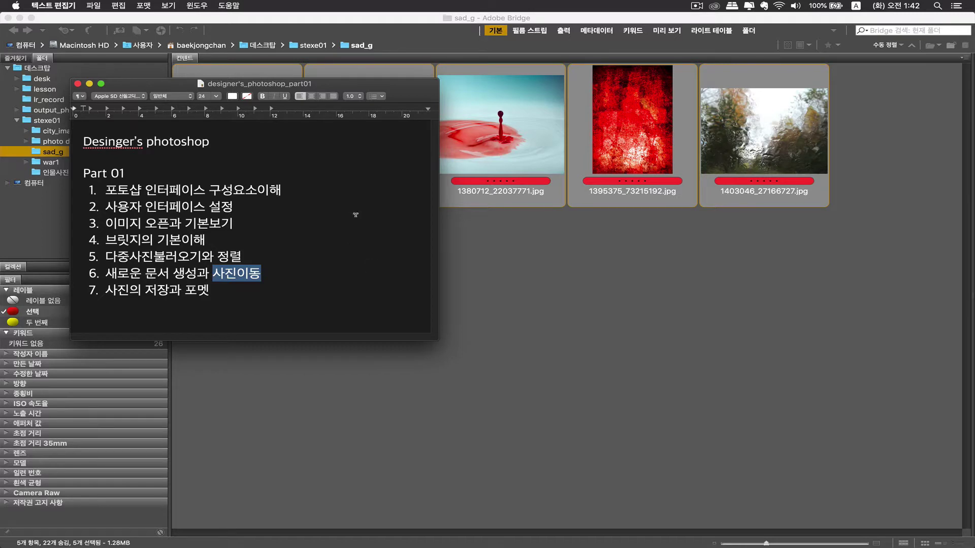
Switch back to Photoshop, shift the rainy window image slightly and open the New Document dialog
key("super+Tab")
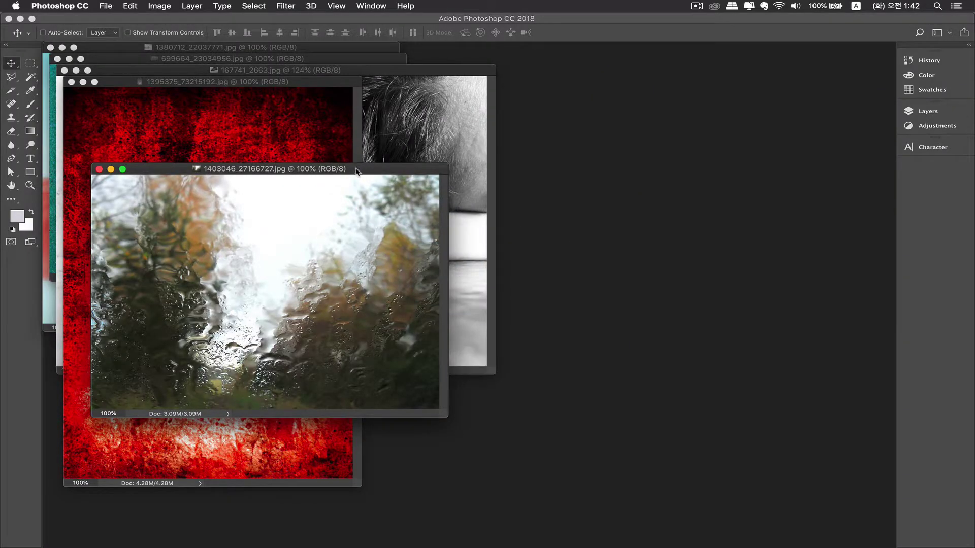
left_click_drag(358, 170, 346, 161)
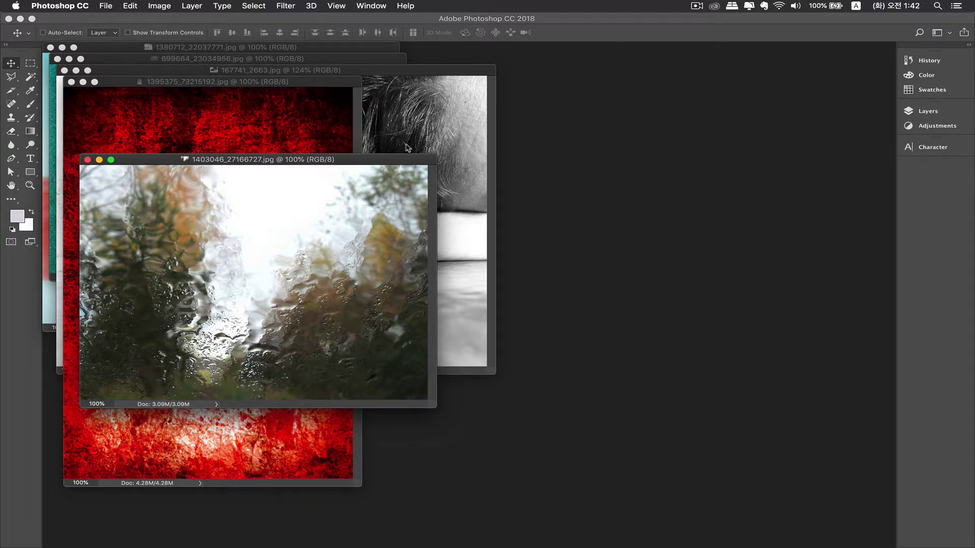
left_click(109, 6)
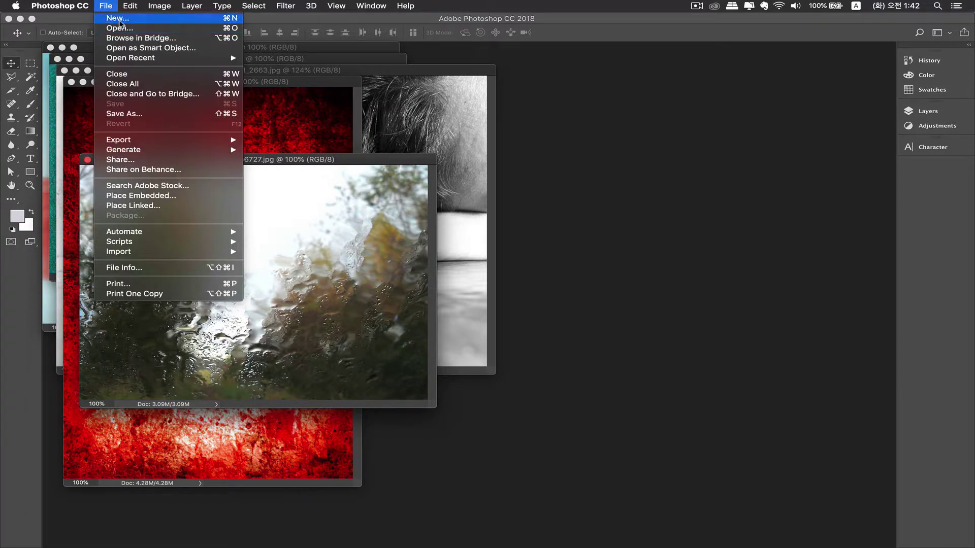
left_click(119, 18)
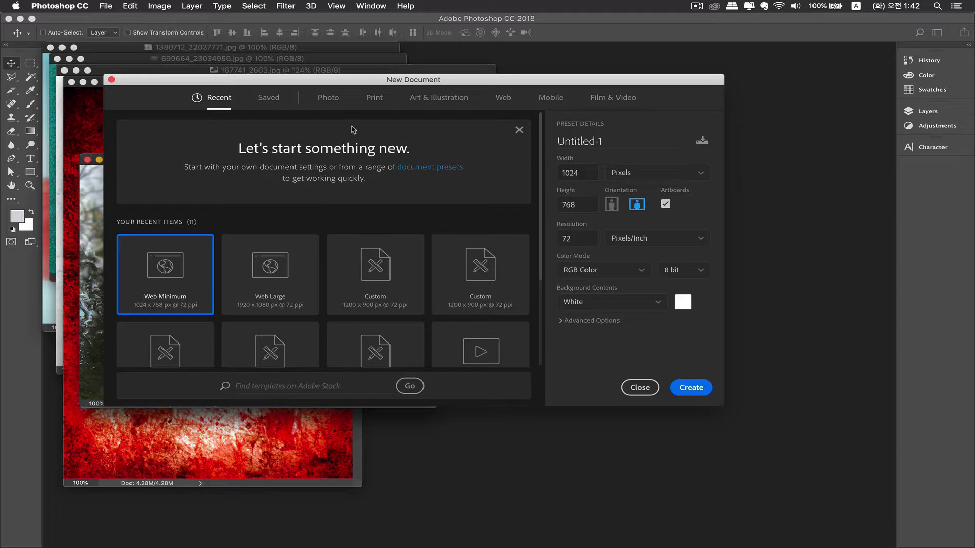
Look through the blank document presets for Photo, Print, Art & Illustration, Web and Mobile
left_click(329, 99)
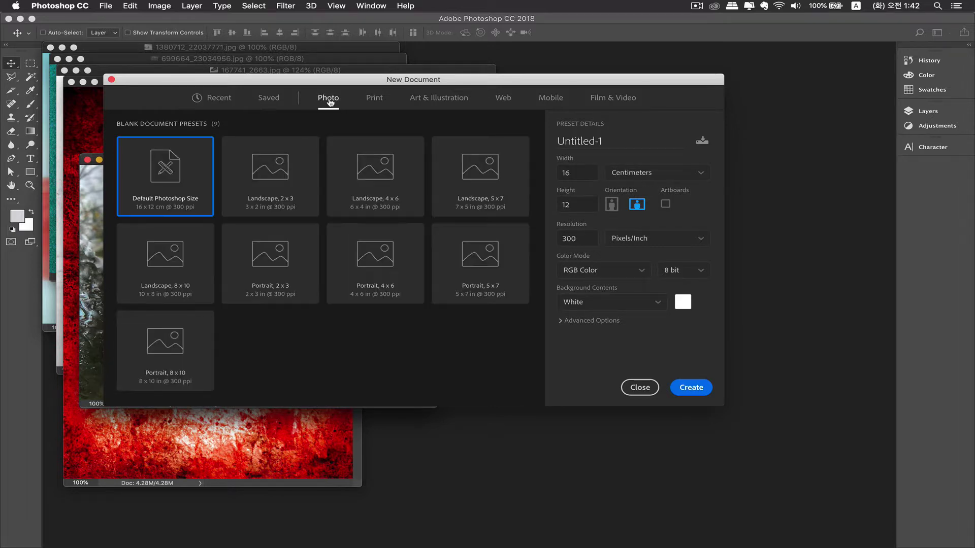
left_click(378, 101)
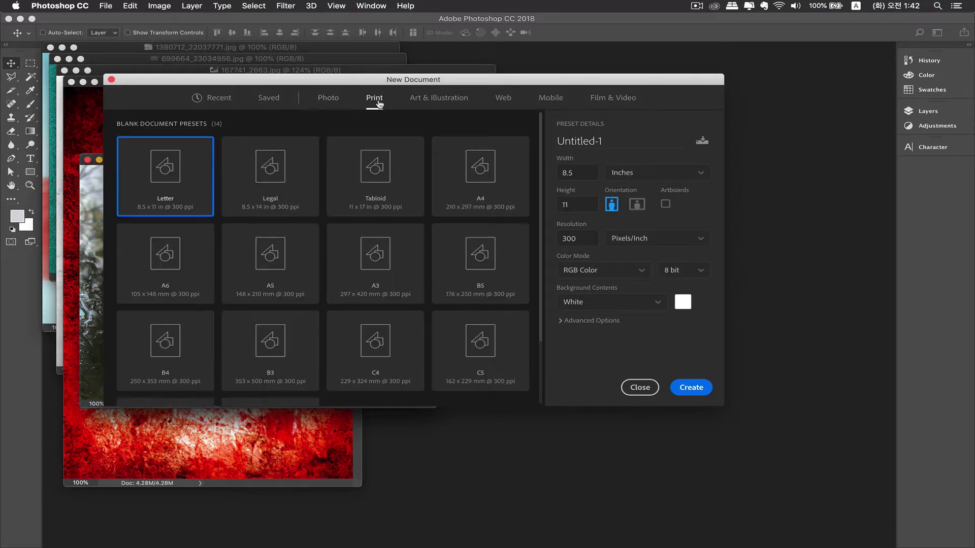
left_click(435, 101)
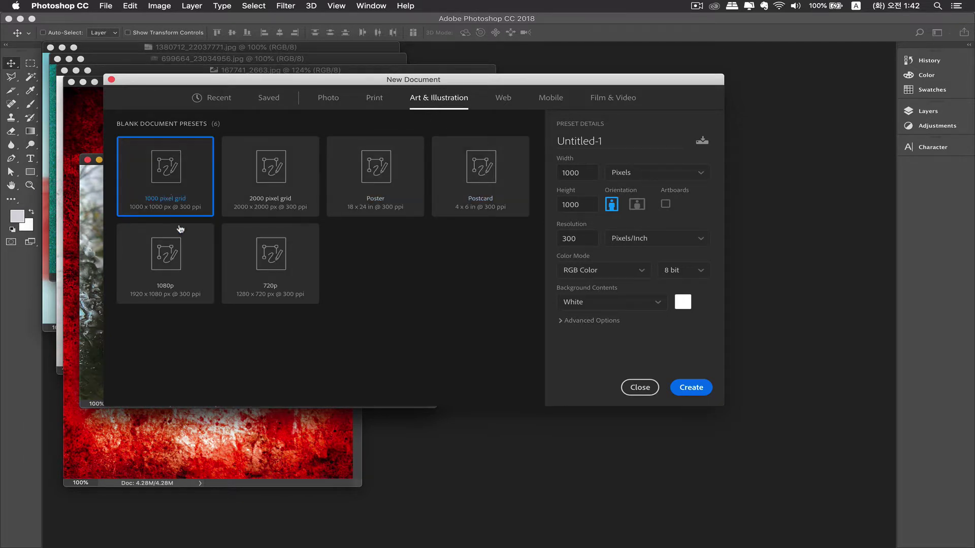
left_click(501, 101)
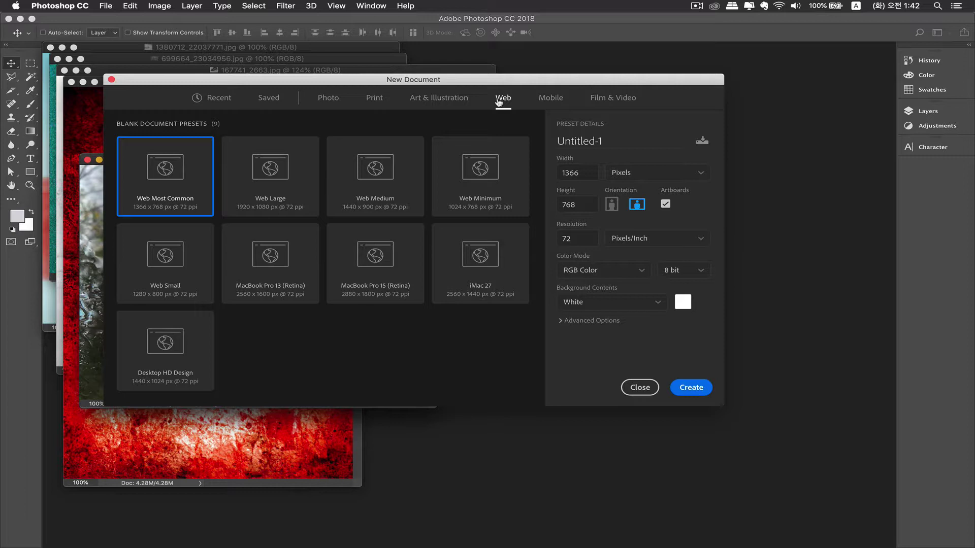
left_click(547, 100)
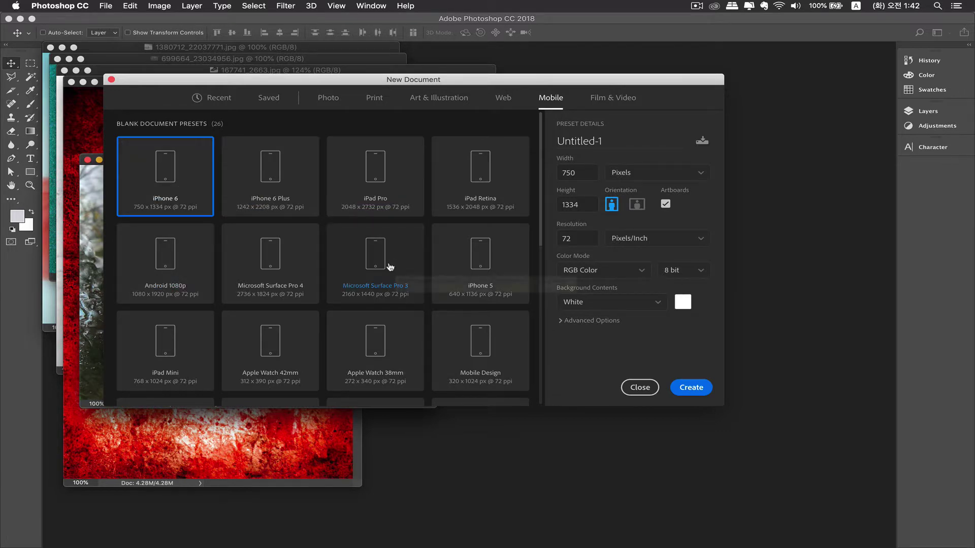
scroll(389, 267, "down", 5)
scroll(371, 330, "up", 5)
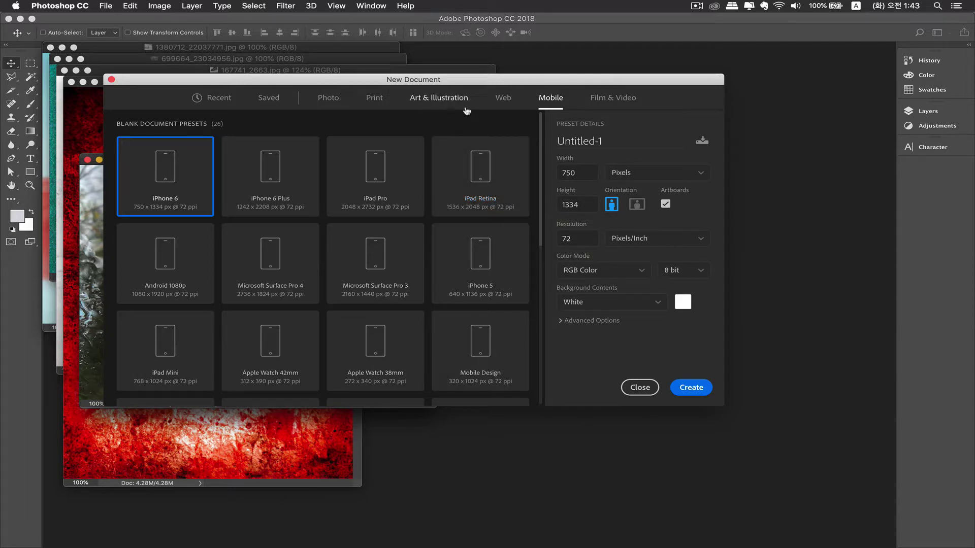
Compare the preset resolutions across the Web, Print, Photo, Art & Illustration, Mobile and Film & Video categories
left_click(505, 101)
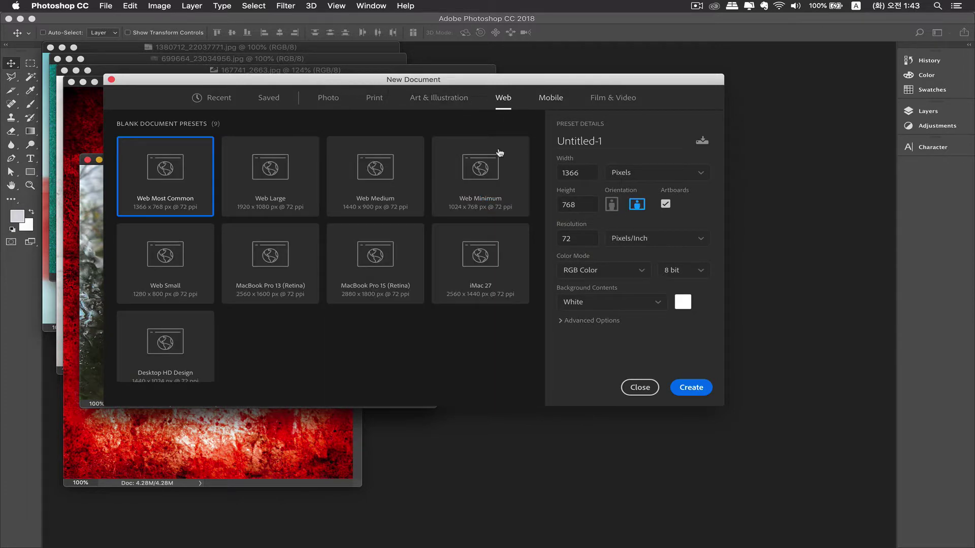
left_click(572, 239)
left_click(374, 98)
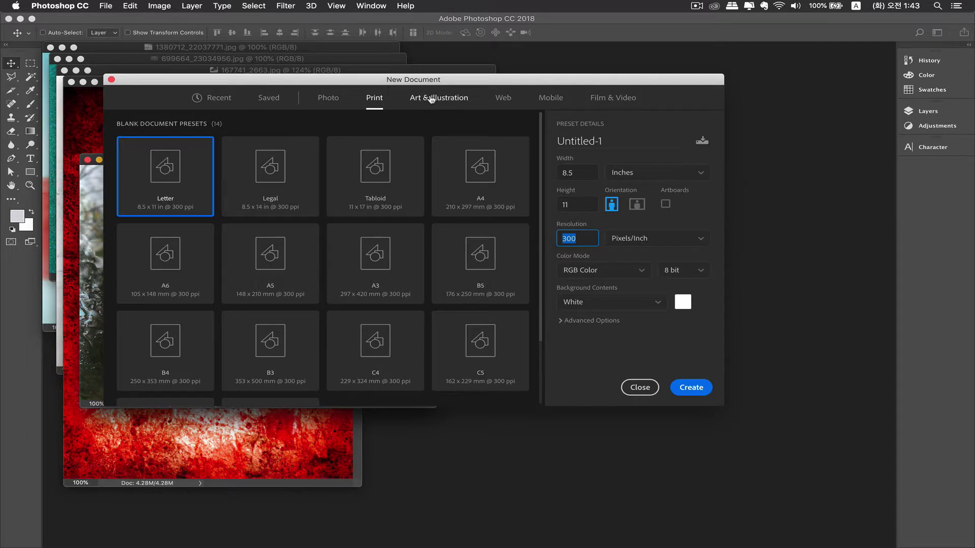
left_click(330, 99)
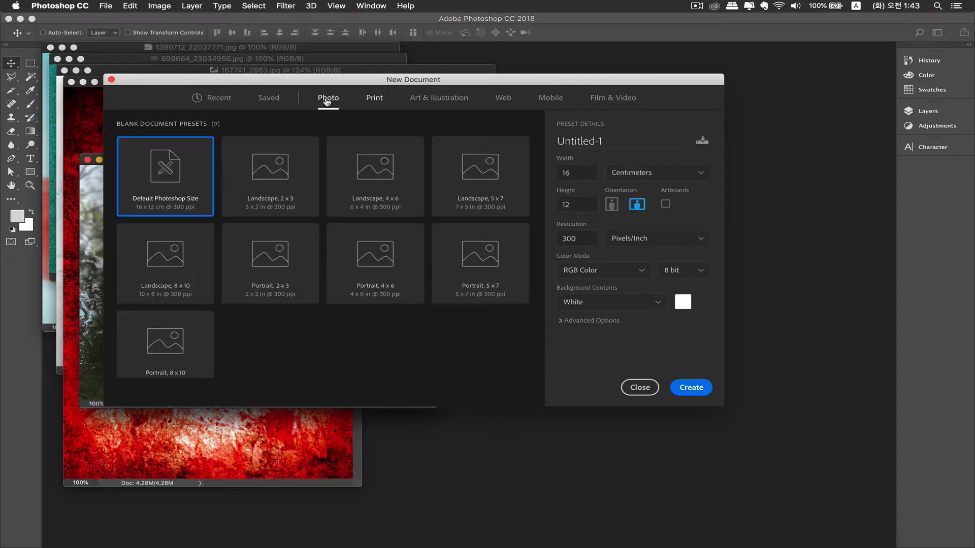
left_click(370, 101)
left_click(437, 99)
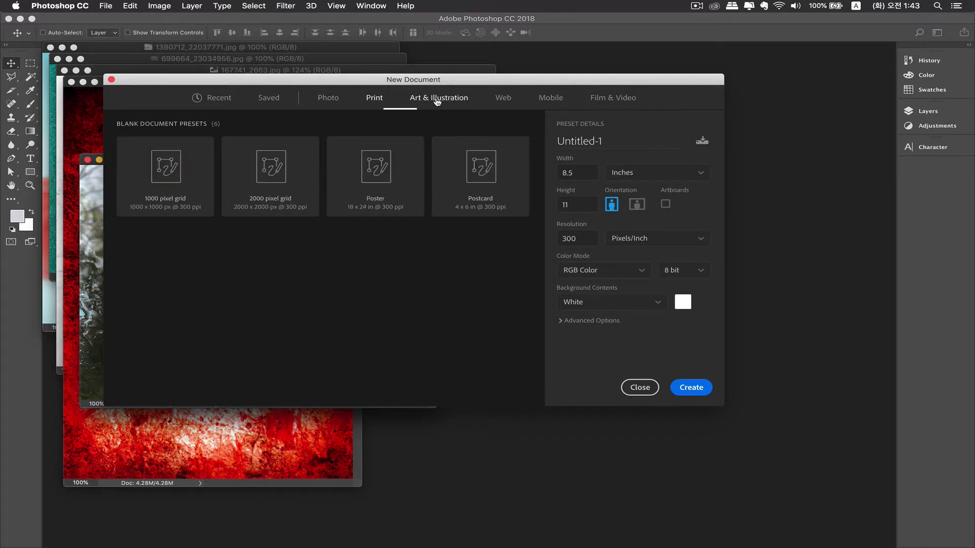
left_click(504, 98)
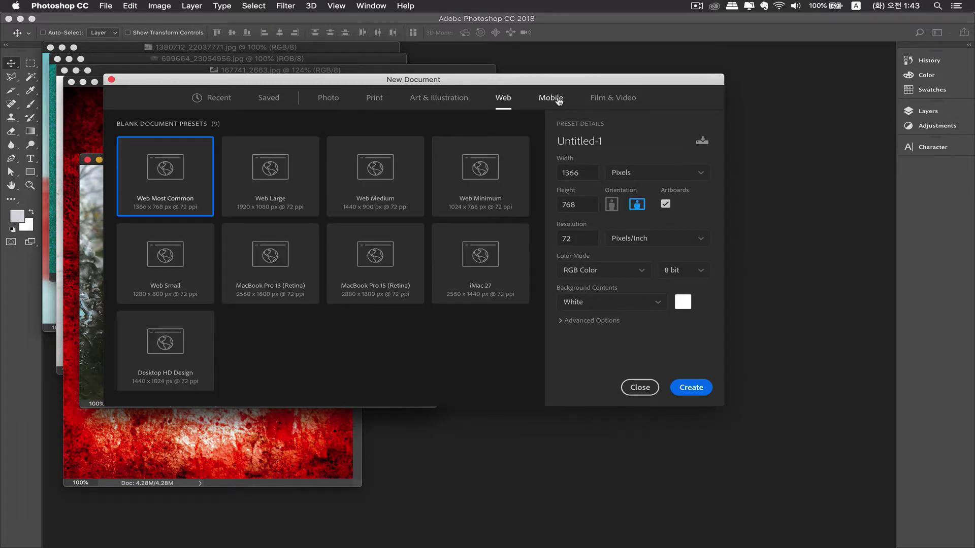
left_click(559, 101)
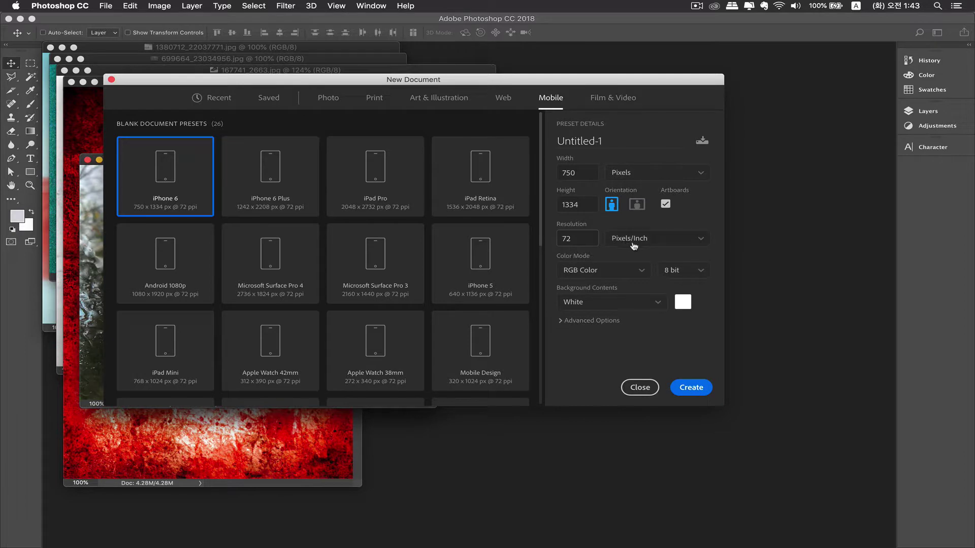
left_click(597, 98)
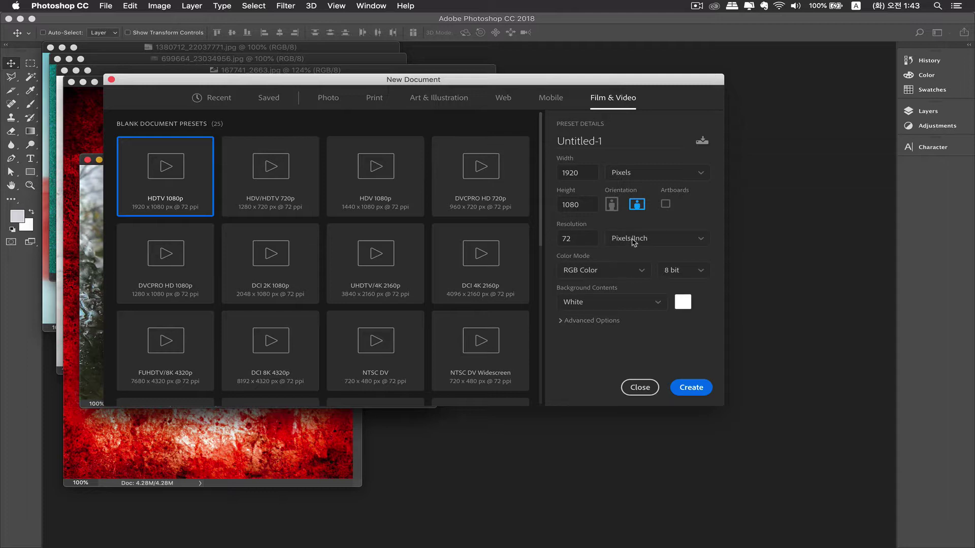
Create a new document from the A4 print preset, 210 x 297 mm, with the resolution set to 150 pixels/inch
double_click(565, 238)
left_click(504, 98)
left_click(374, 98)
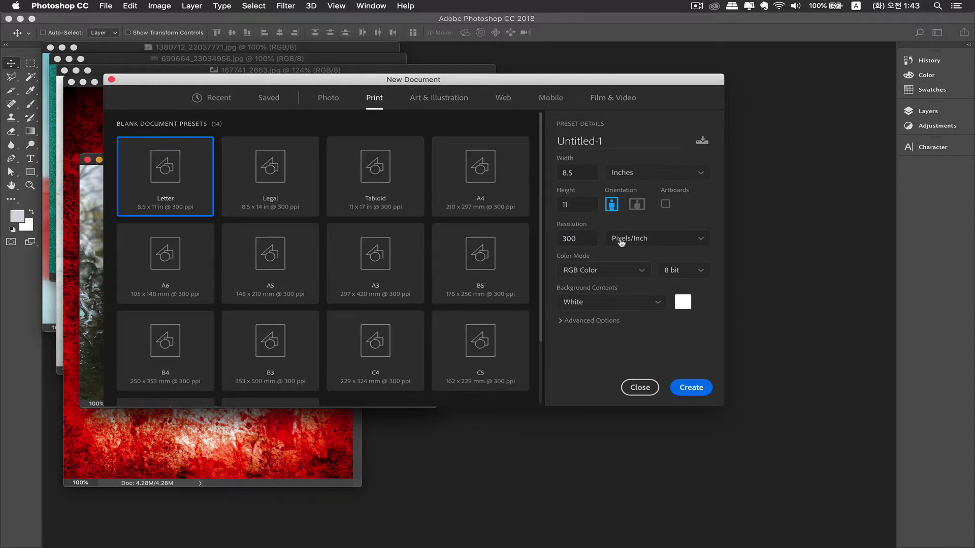
left_click_drag(577, 237, 558, 235)
left_click(461, 184)
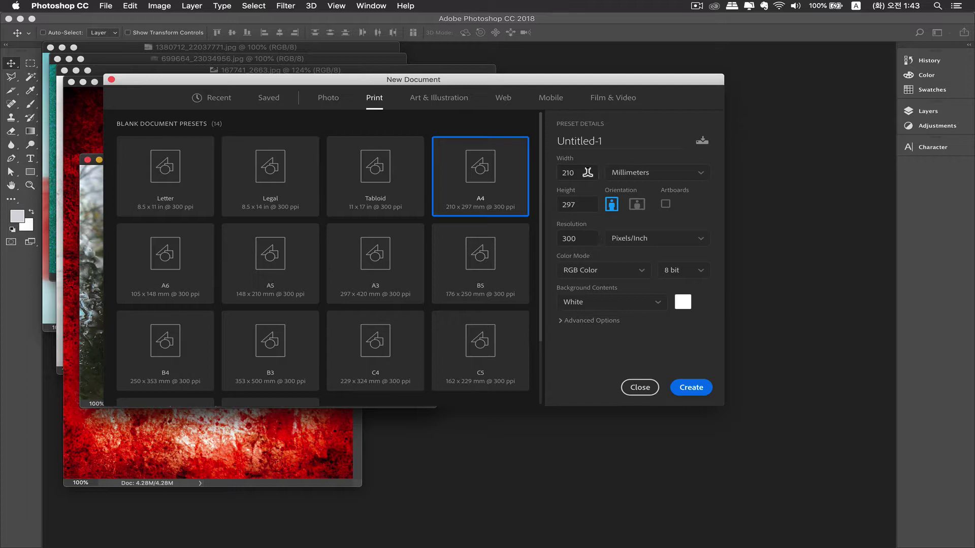
left_click(585, 237)
type("150")
left_click(691, 387)
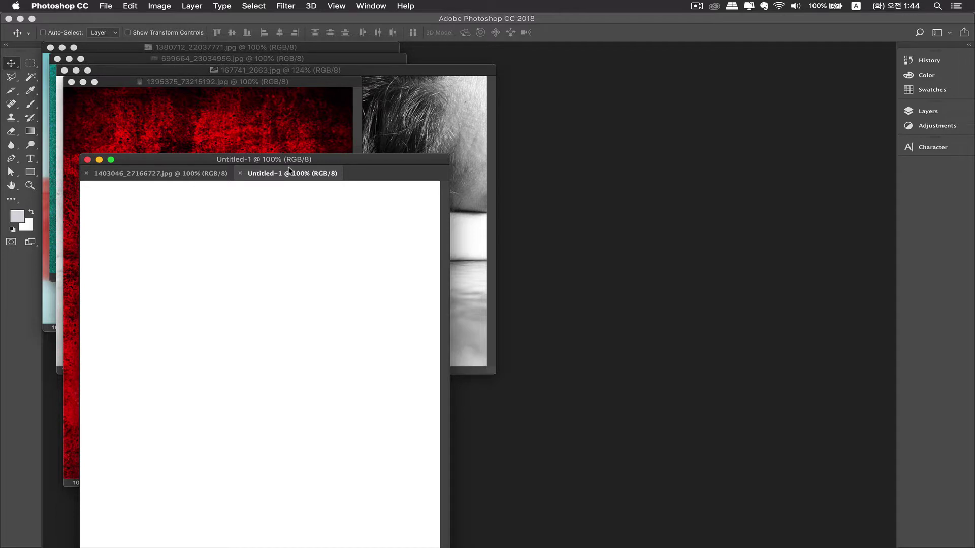
Float the blank Untitled-1 document in its own window and place it beside the rainy window photo
left_click_drag(288, 169, 546, 76)
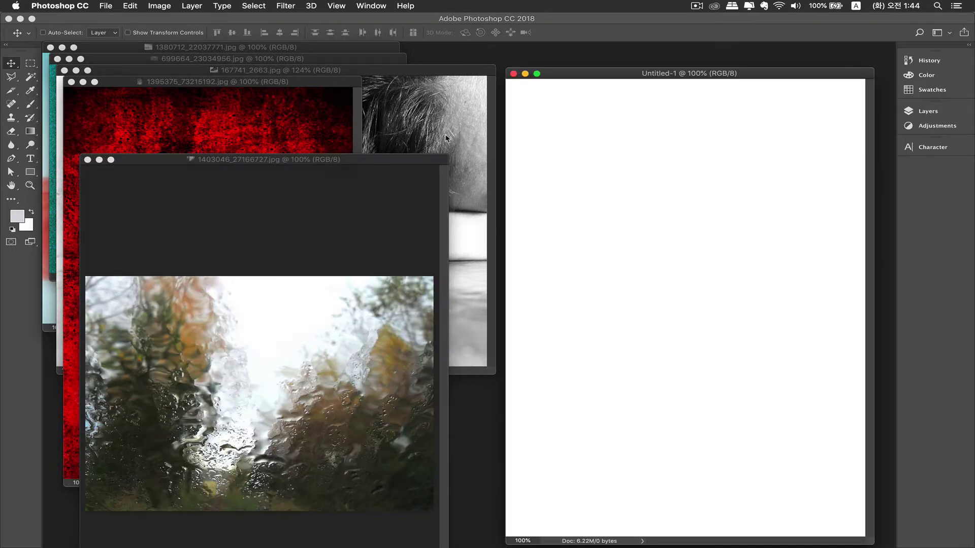
left_click_drag(382, 162, 368, 114)
left_click_drag(660, 75, 667, 62)
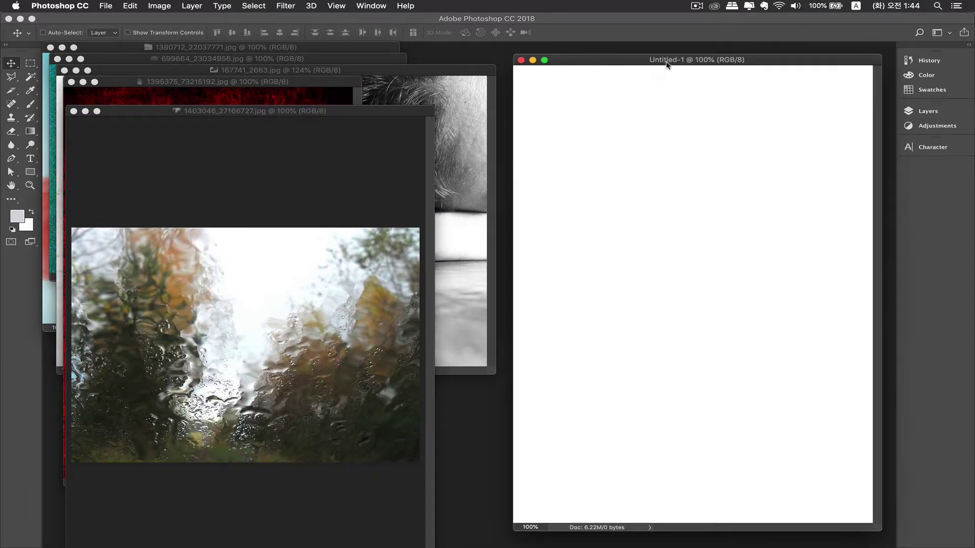
Dock the rainy window photo with Untitled-1 as tabs and switch between the two documents
left_click_drag(137, 115, 628, 66)
left_click(577, 73)
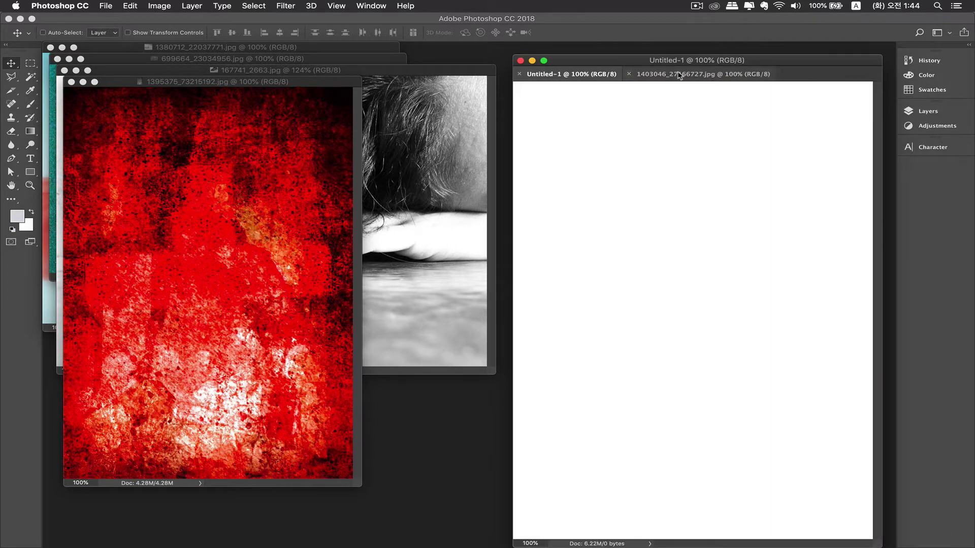
left_click(670, 73)
left_click(583, 74)
left_click(658, 76)
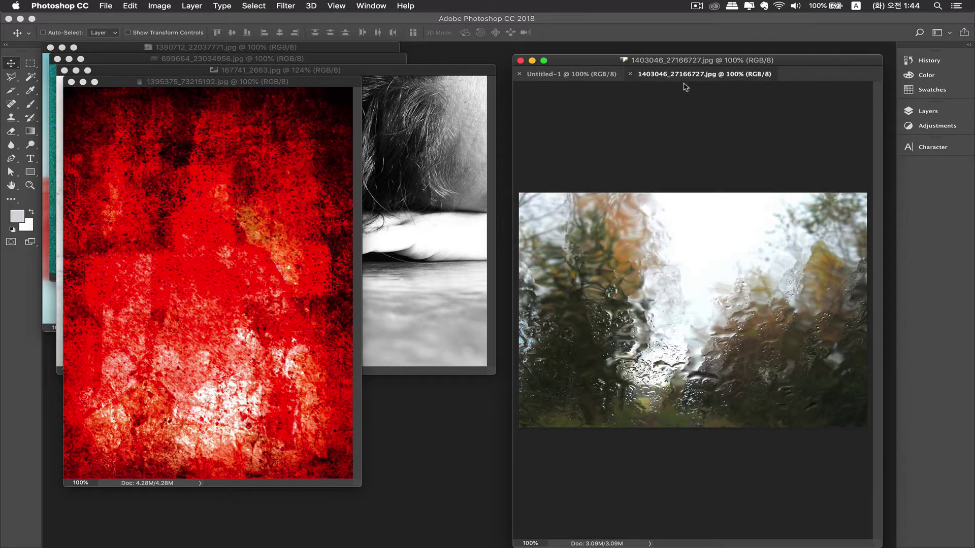
Dock the rainy window photo with the red texture image, and separate it again into a floating window
left_click_drag(660, 75, 171, 93)
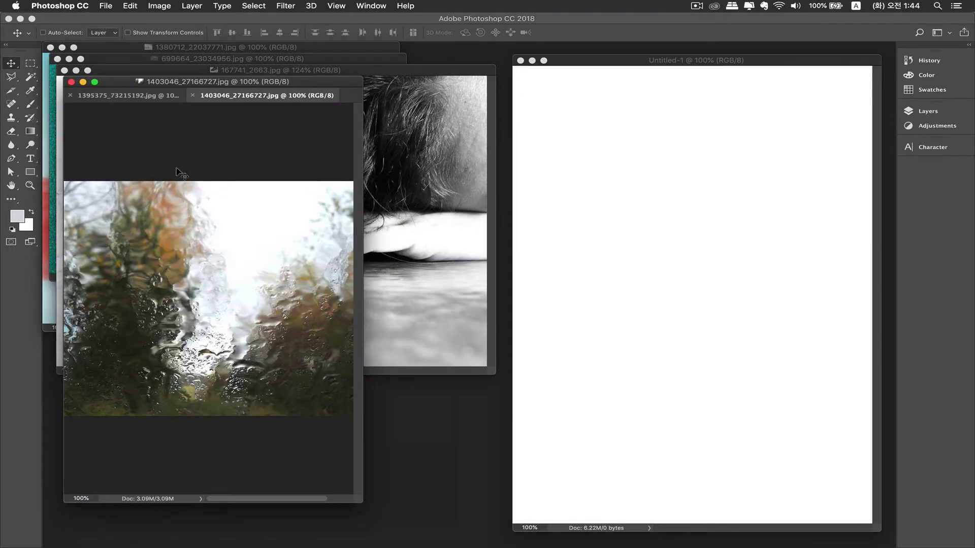
left_click(205, 100)
left_click(237, 96)
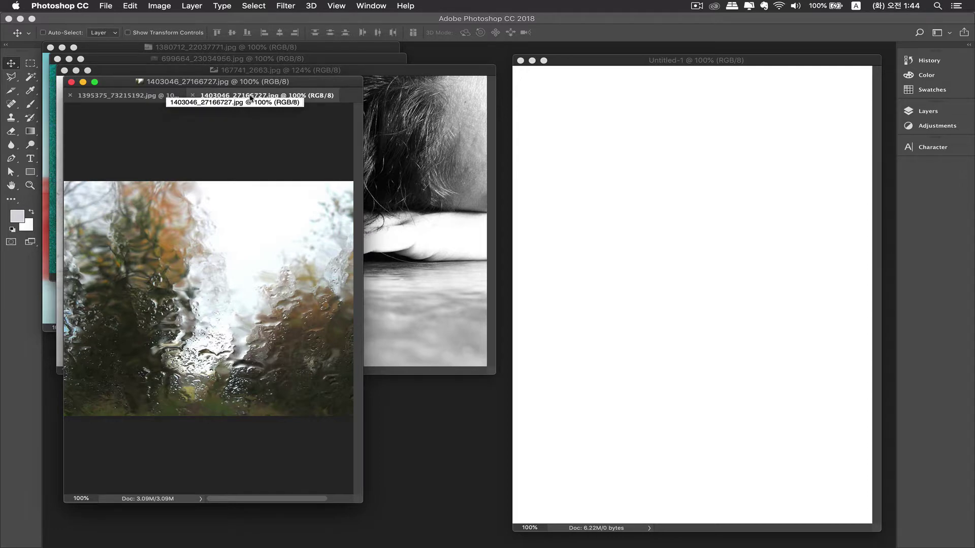
mouse_move(249, 98)
left_mouse_down()
mouse_move(322, 135)
mouse_move(252, 113)
left_mouse_up()
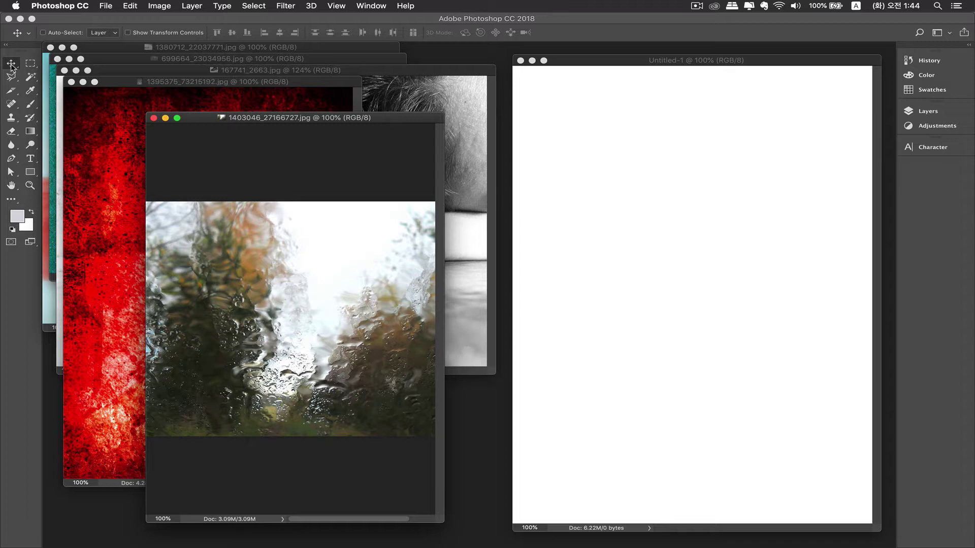
Copy the rainy window photo into Untitled-1 with the Move tool and position it near the top of the page
left_click_drag(279, 266, 492, 195)
left_click_drag(651, 195, 653, 196)
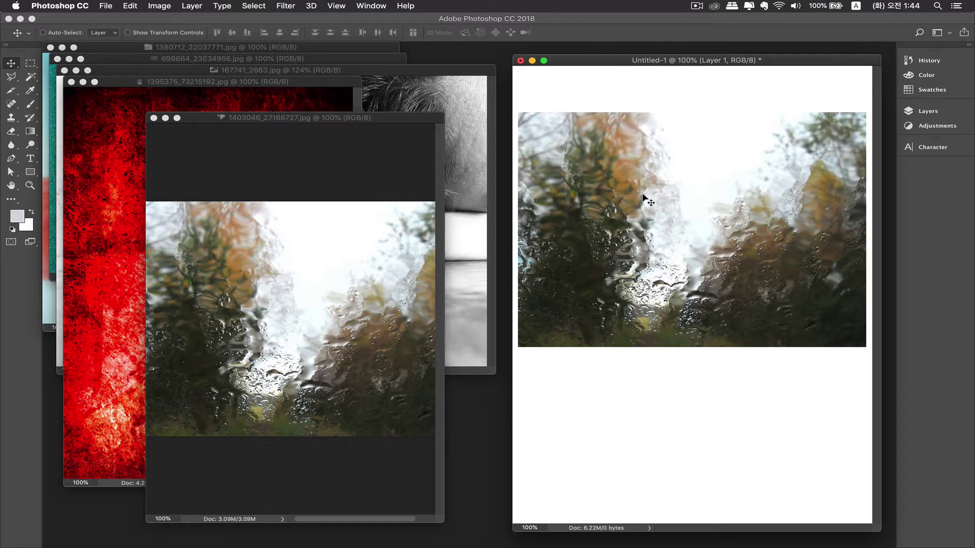
left_click_drag(667, 243, 665, 216)
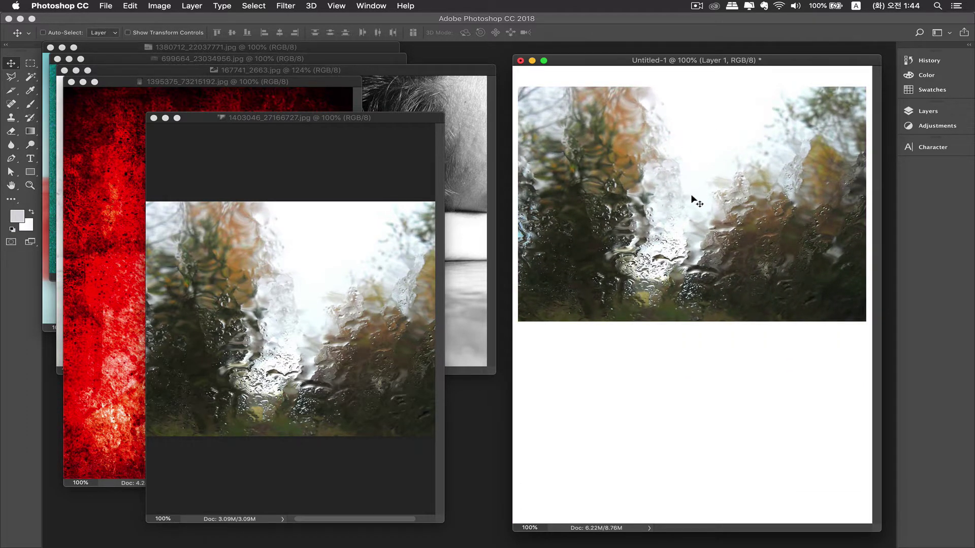
Copy the red texture image into Untitled-1 and minimize the red texture, rainy window and black-and-white photo windows
left_click(236, 106)
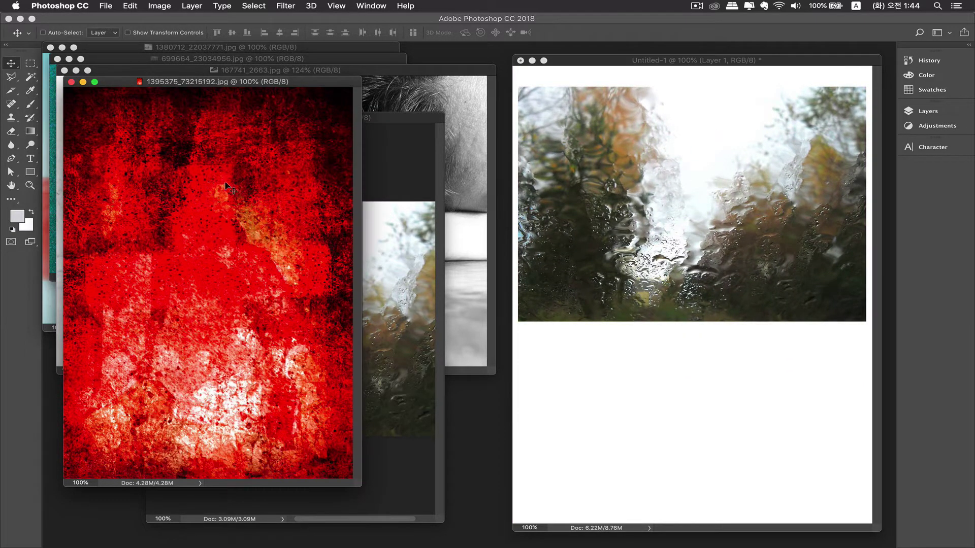
left_click_drag(228, 183, 686, 211)
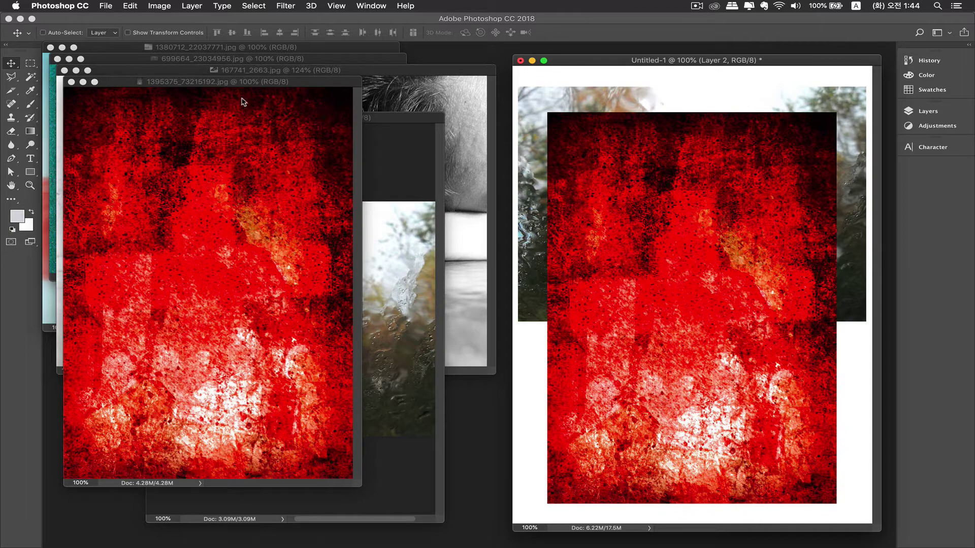
left_click(83, 82)
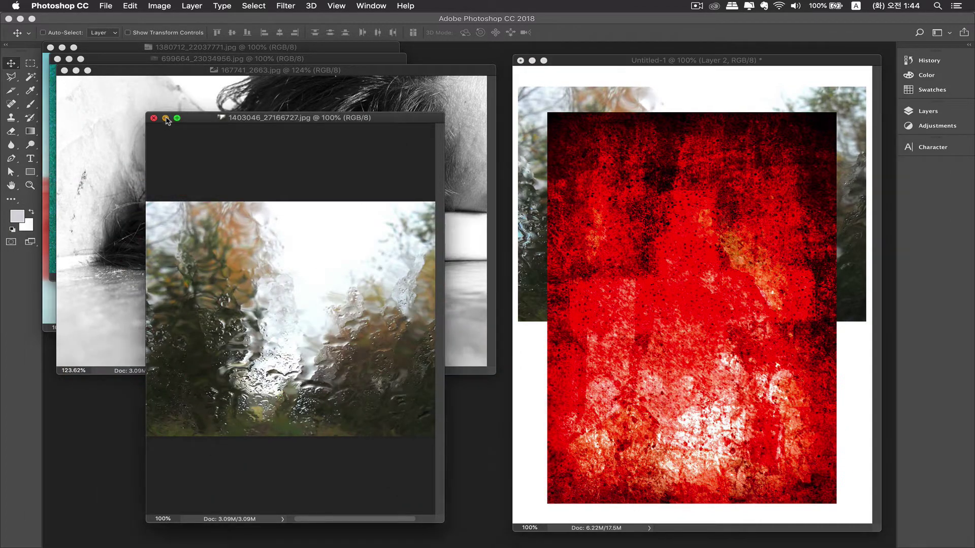
left_click(164, 117)
left_click(75, 70)
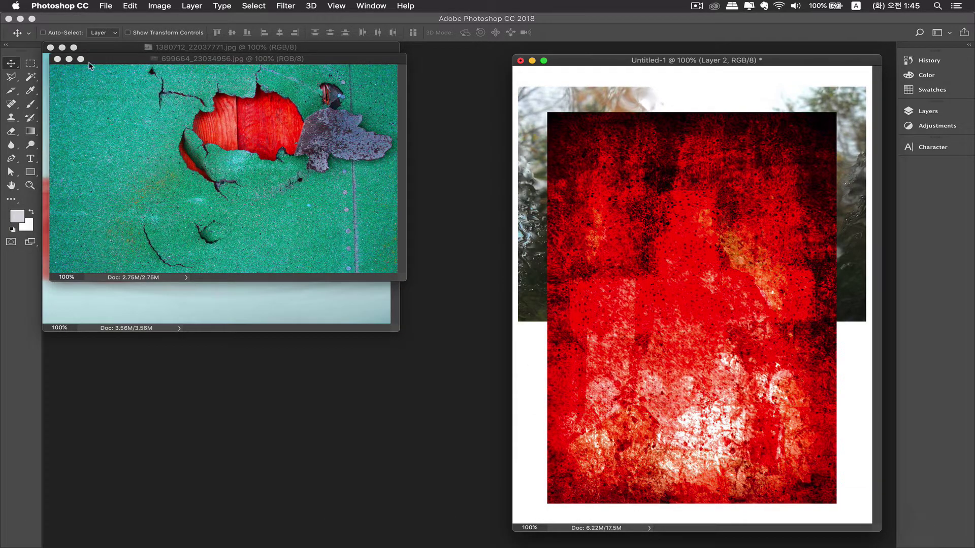
Copy the green peeling-paint photo onto the lower half of the Untitled-1 page and minimize the two remaining photo windows
left_click_drag(101, 68, 107, 198)
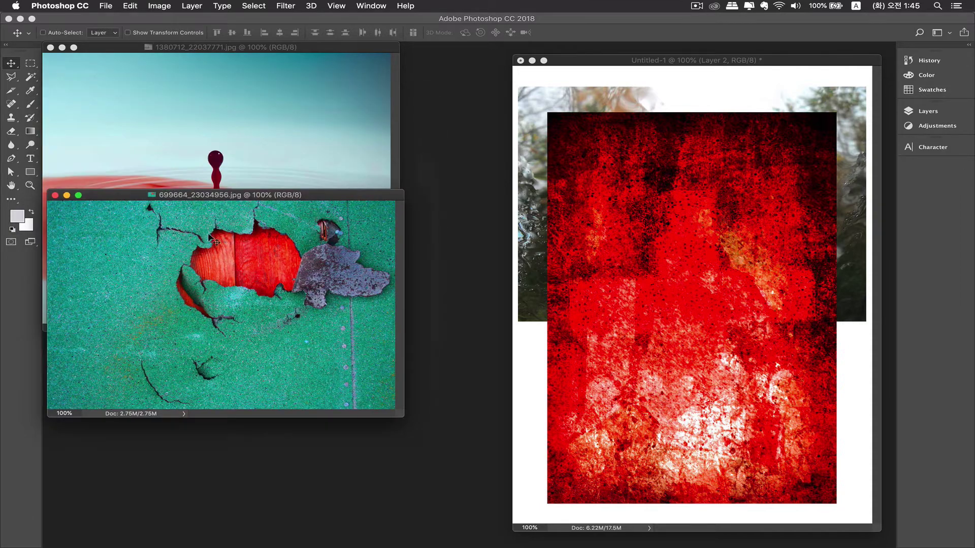
left_click_drag(644, 214, 678, 322)
left_click(68, 198)
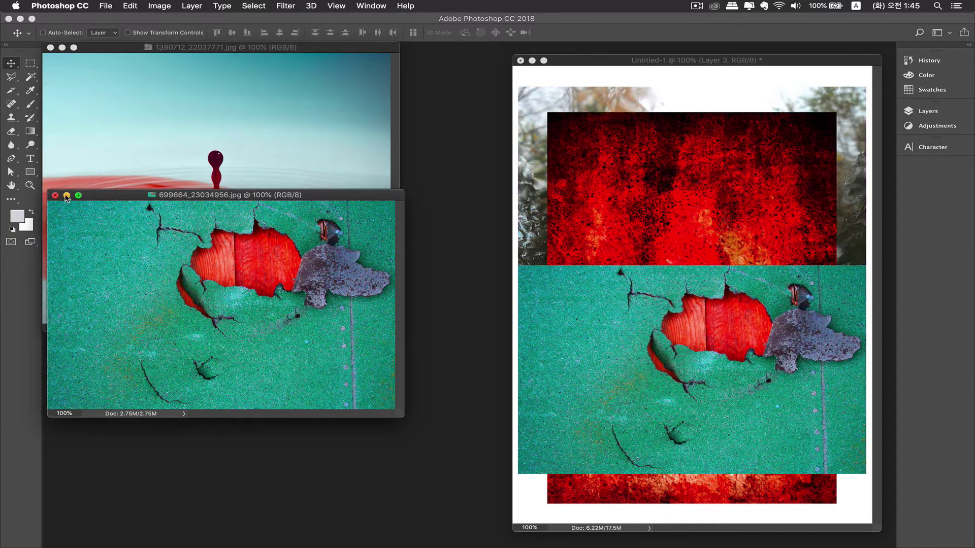
left_click(66, 196)
left_click(62, 48)
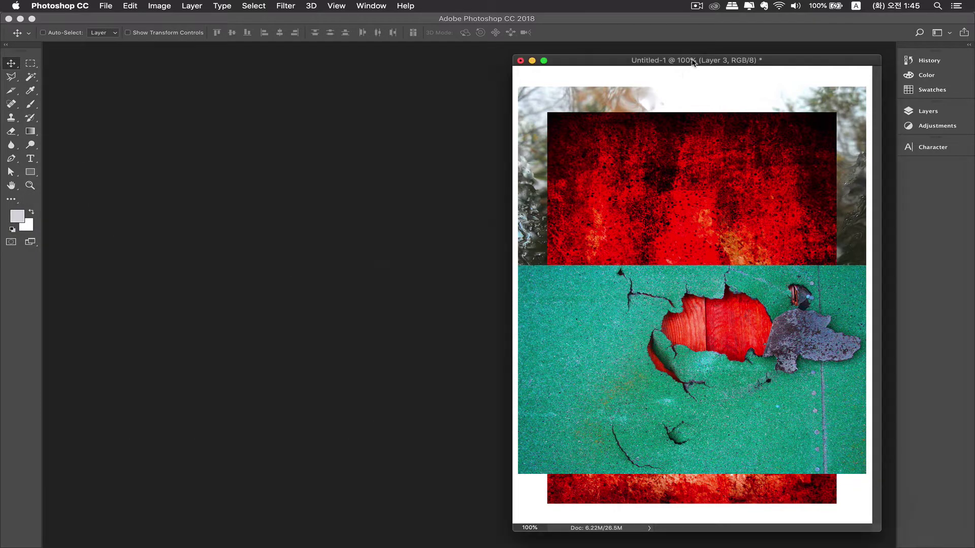
Move the Untitled-1 window toward the toolbox and shift the green photo slightly down the page
left_click_drag(692, 61, 342, 54)
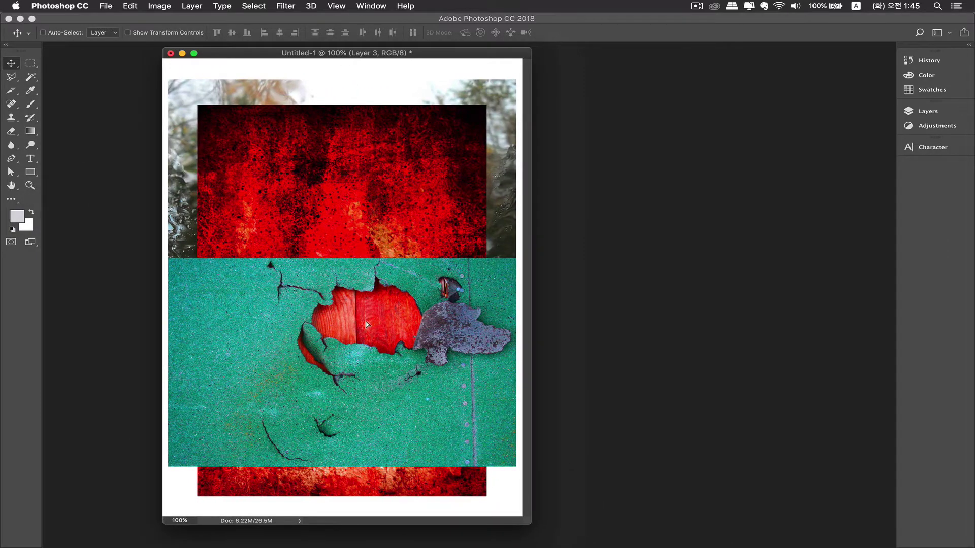
left_click_drag(366, 321, 366, 332)
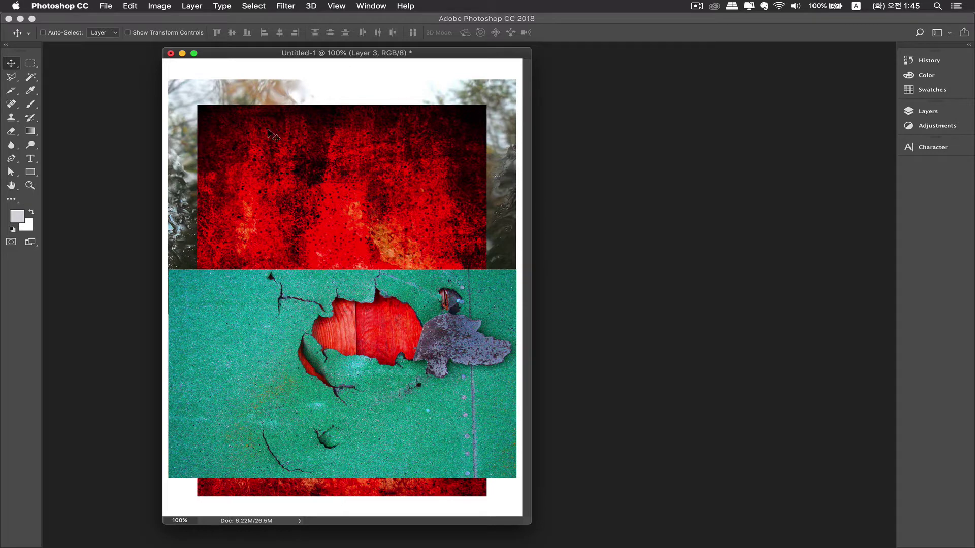
left_click_drag(375, 54, 361, 55)
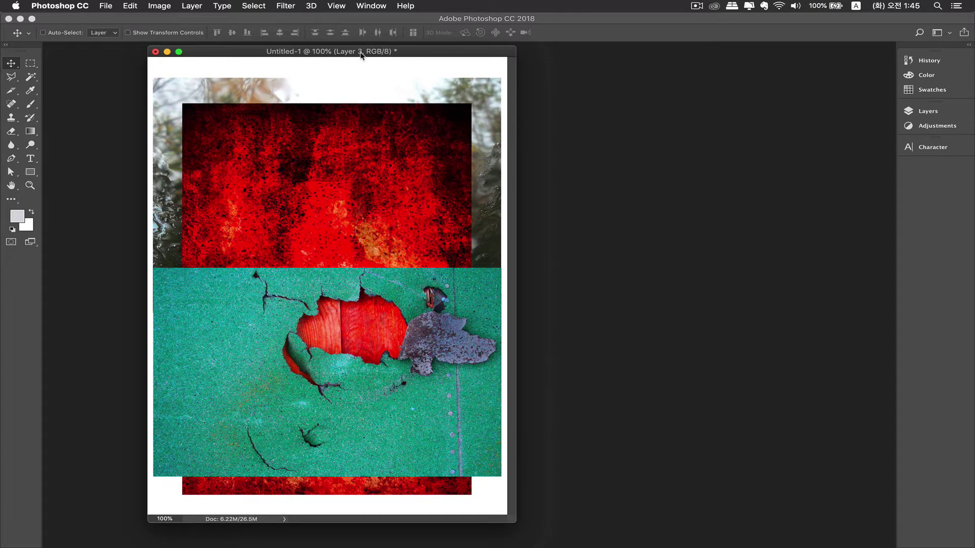
Open the Layers panel, lengthen it to show the whole layer stack and deselect all layers
left_click(925, 112)
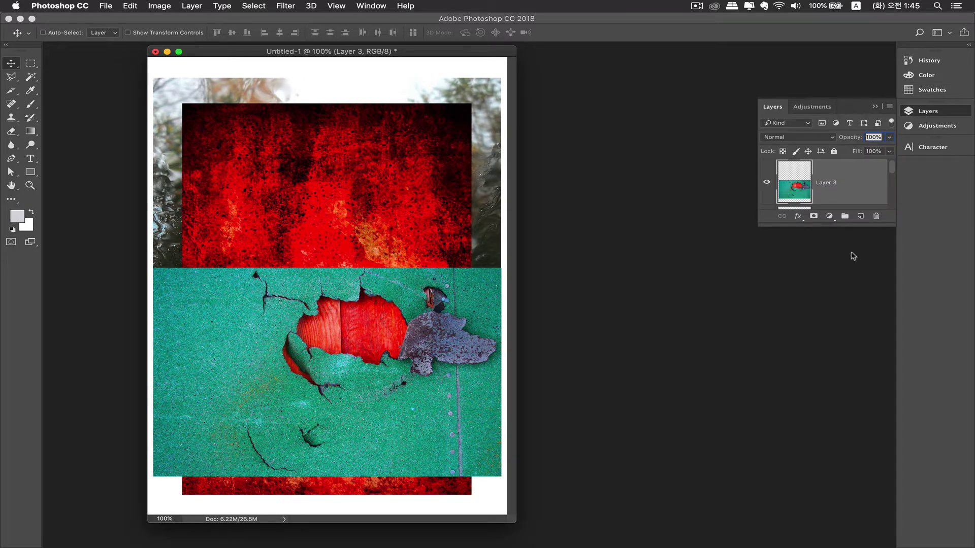
left_click_drag(894, 227, 891, 405)
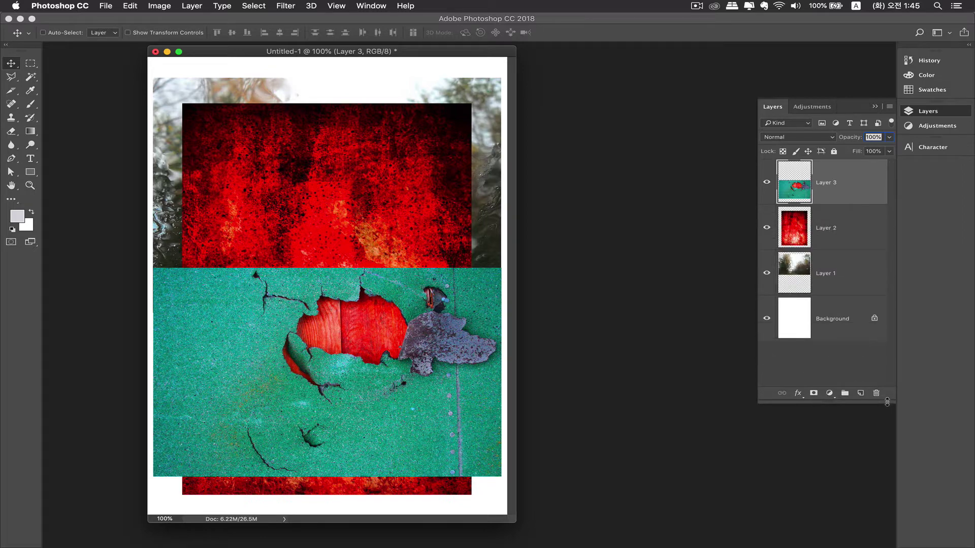
left_click(806, 376)
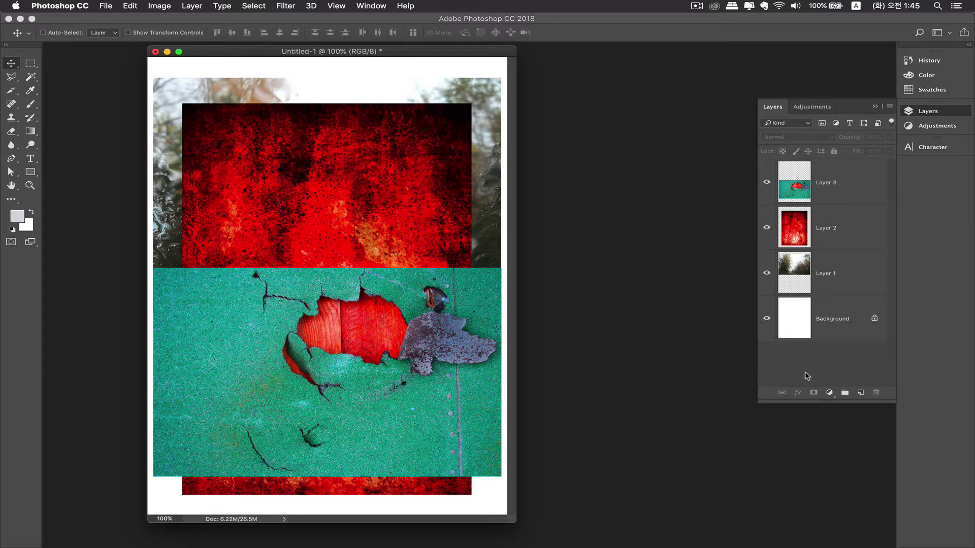
Select Layer 1, Layer 2 and Layer 3 in turn to identify the photo on each layer
left_click(814, 269)
key("alt+bracketright")
key("alt+bracketright")
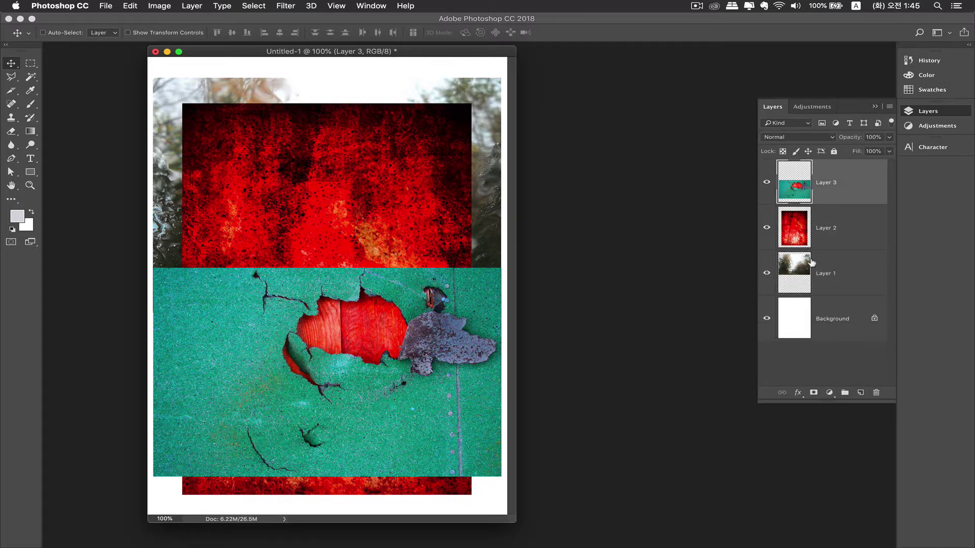
left_click(834, 277)
left_click(844, 233)
left_click(843, 189)
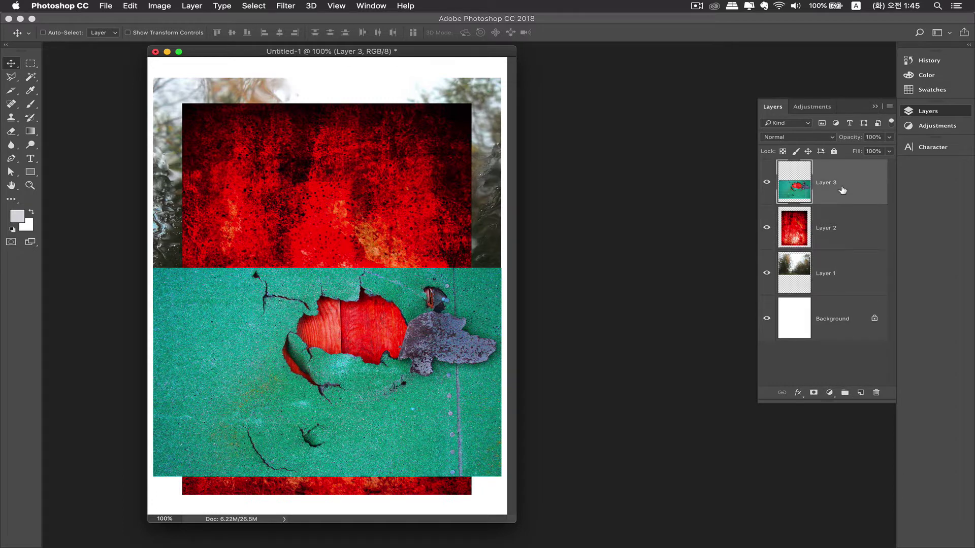
Hide Layer 3 and Layer 2 to check the rainy photo on Layer 1, and show both layers again
left_click(767, 183)
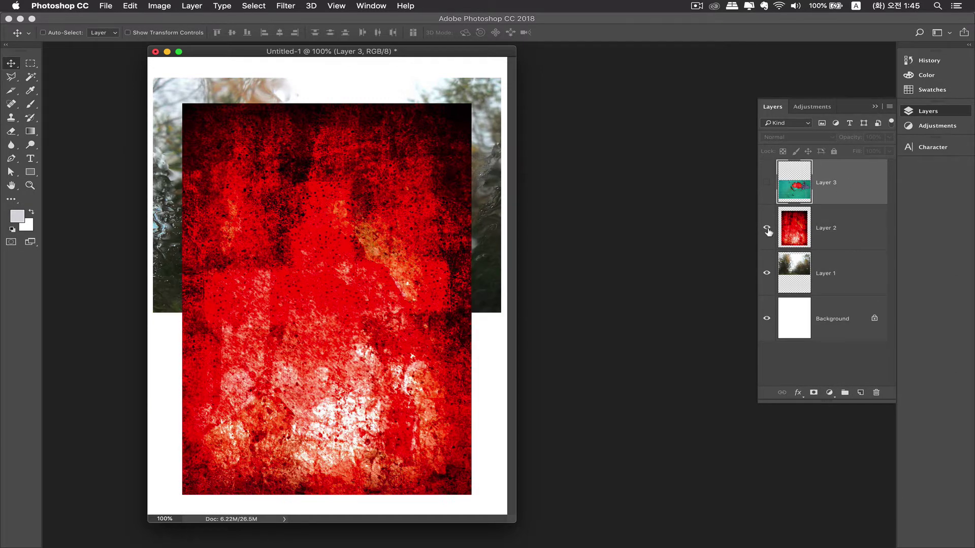
left_click(768, 230)
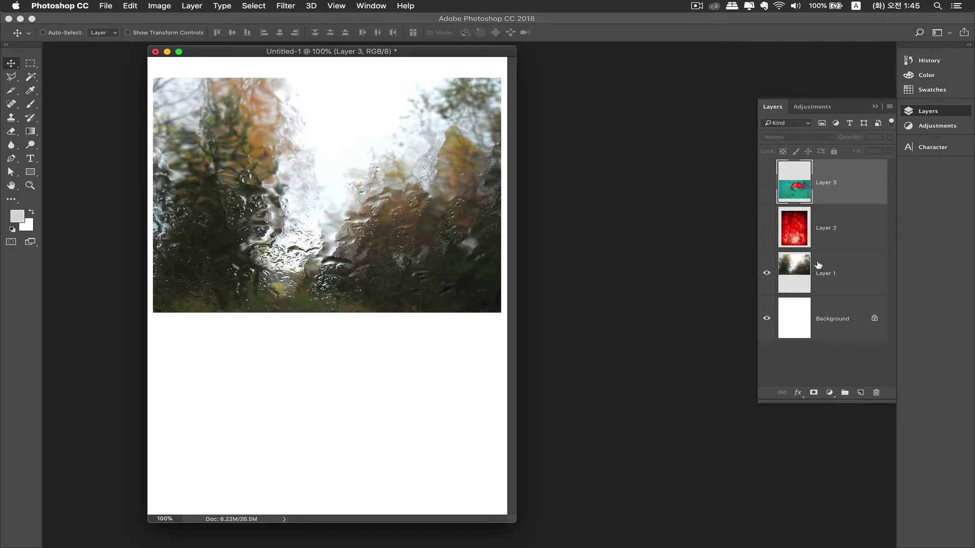
left_click(785, 269)
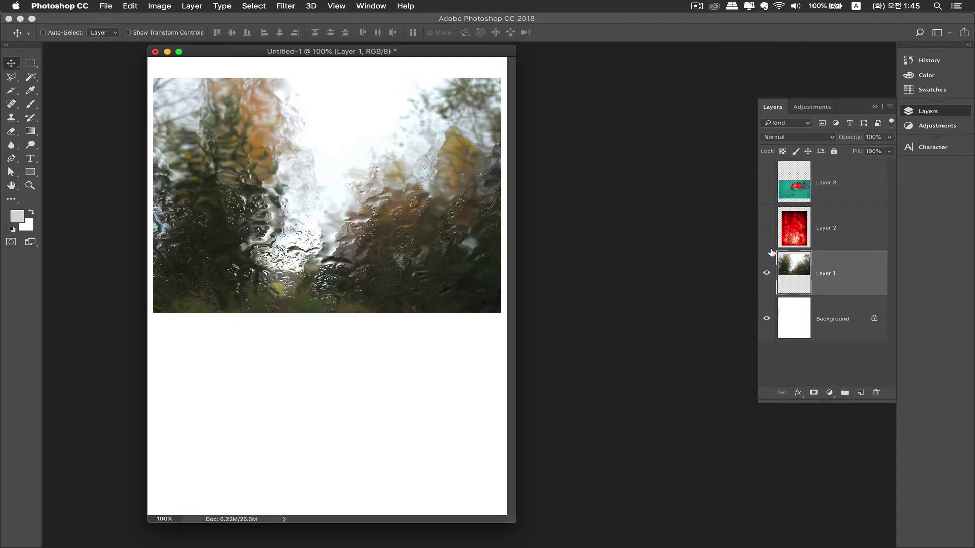
left_click(766, 233)
left_click(767, 185)
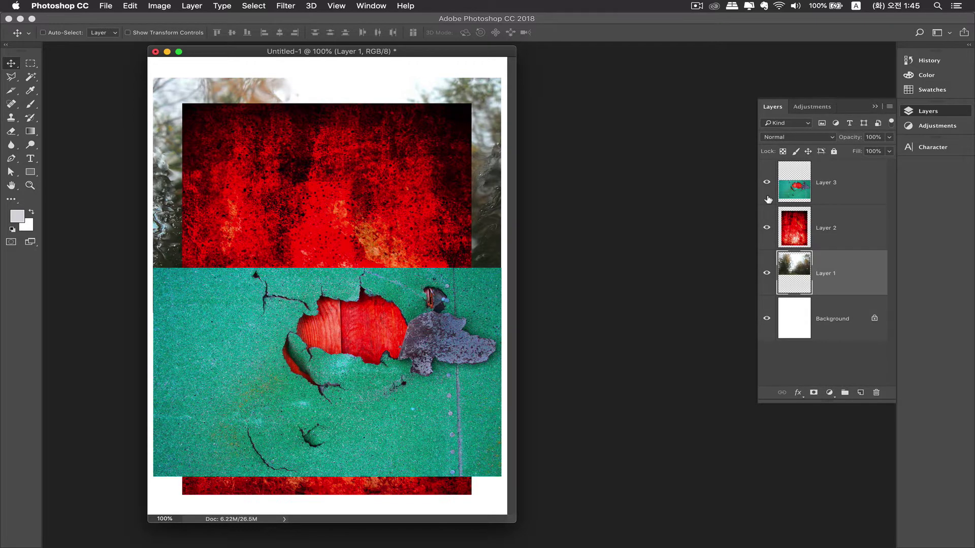
Show the transform controls for Layer 3, scale the green photo down and place it over the middle of the red texture
left_click(804, 187)
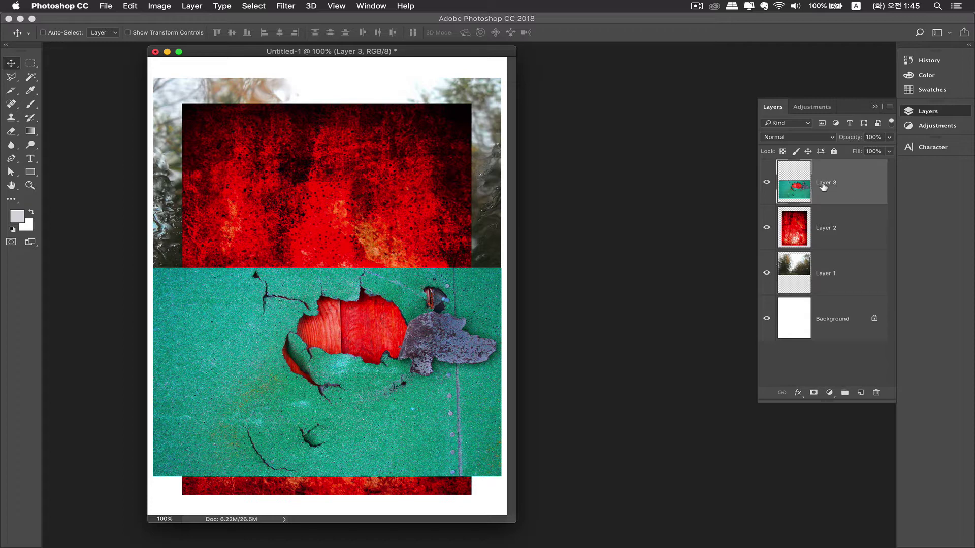
mouse_move(831, 184)
left_mouse_down()
mouse_move(841, 252)
mouse_move(826, 206)
mouse_move(833, 185)
left_mouse_up()
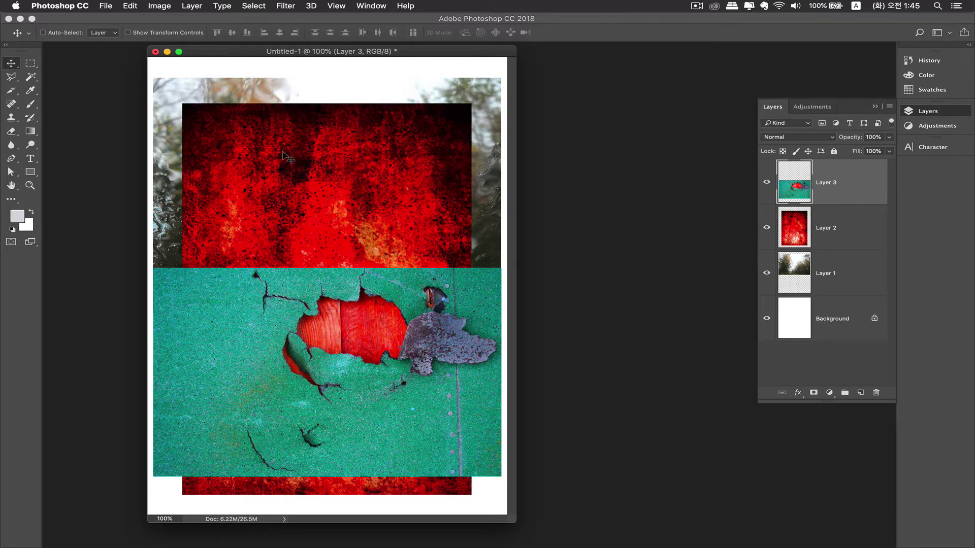
left_click(128, 33)
left_click_drag(500, 267, 349, 357)
left_click_drag(278, 367, 340, 320)
left_click_drag(365, 355, 391, 309)
key("Return")
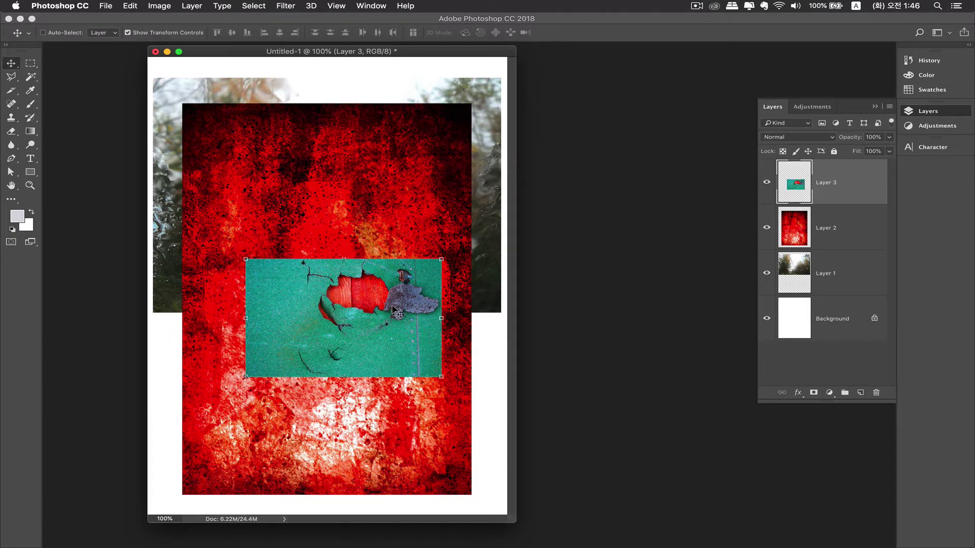
Scale the red texture on Layer 2 down to about 70 percent, keeping its lower-left corner in place
left_click(800, 233)
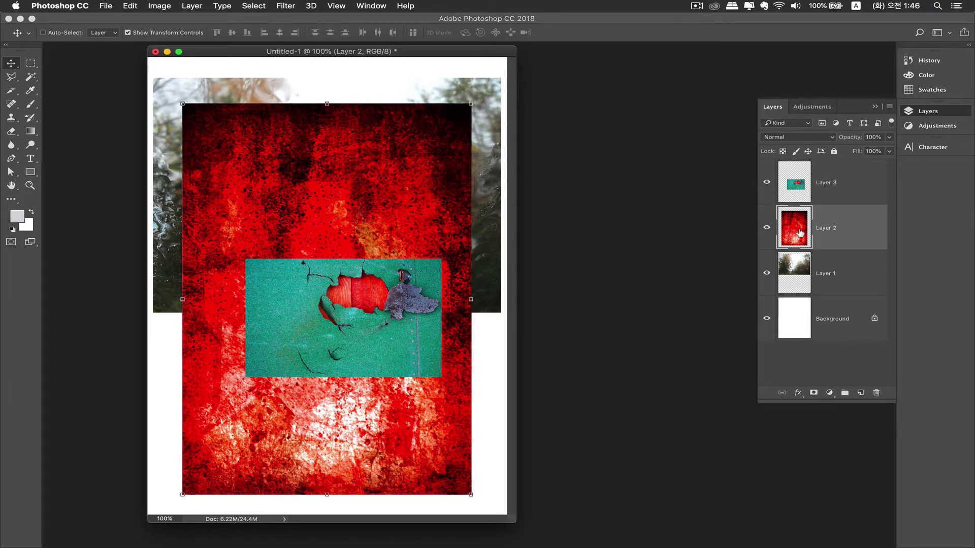
key("ctrl+t")
left_click_drag(462, 108, 387, 218)
left_click_drag(319, 193, 318, 195)
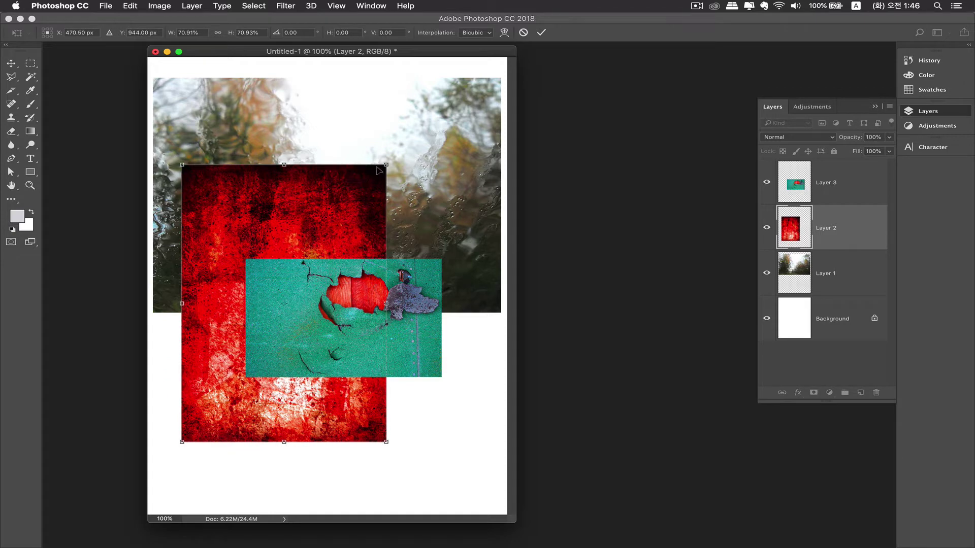
mouse_move(385, 163)
left_mouse_down()
mouse_move(438, 113)
mouse_move(362, 183)
mouse_move(380, 173)
left_mouse_up()
key("Return")
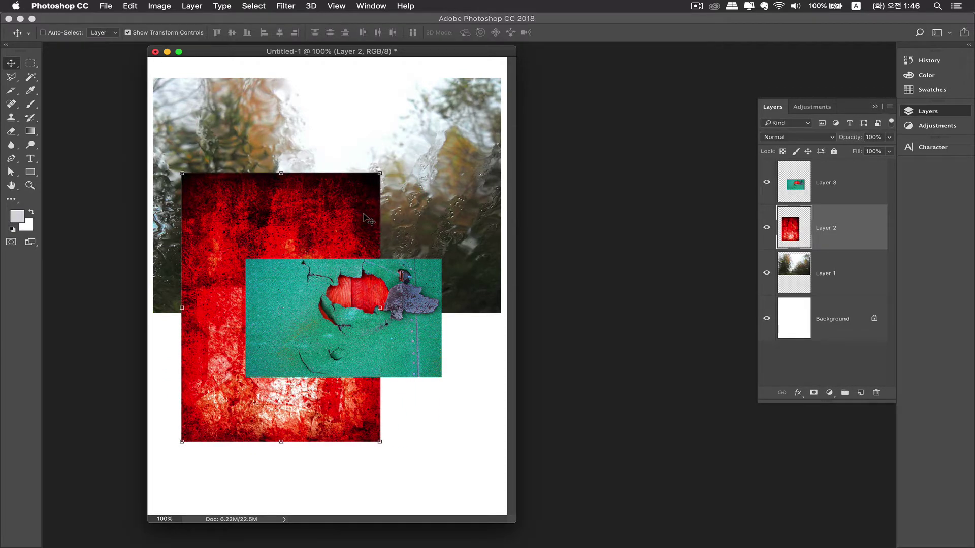
Scale the rainy photo on Layer 1 down to roughly three quarters and place it in the page's upper-right area
left_click(797, 265)
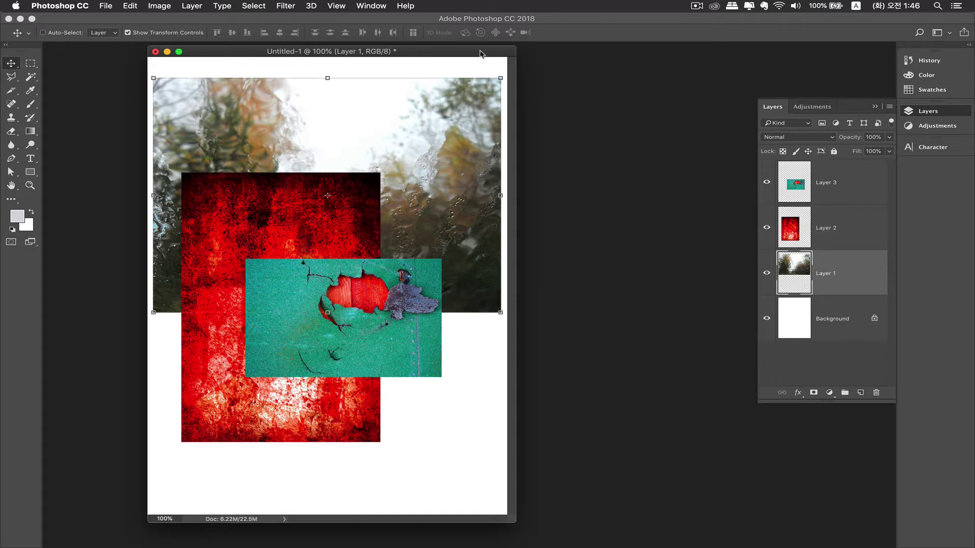
left_click_drag(500, 77, 404, 120)
left_click_drag(351, 156, 428, 130)
key("Return")
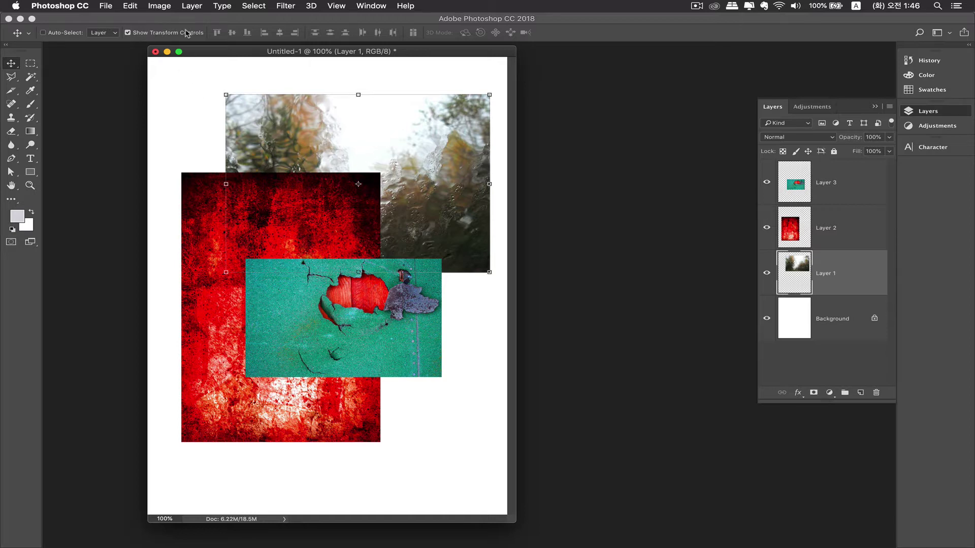
Hide the transform controls and reposition the photos, with the green one lower and the red texture slightly down and left
left_click(151, 34)
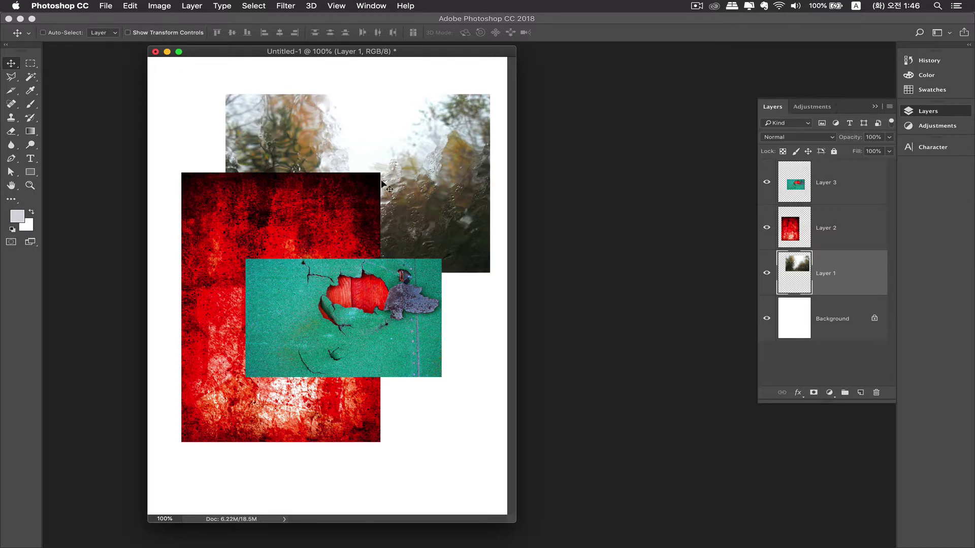
left_click_drag(358, 316, 370, 335)
left_click(810, 196)
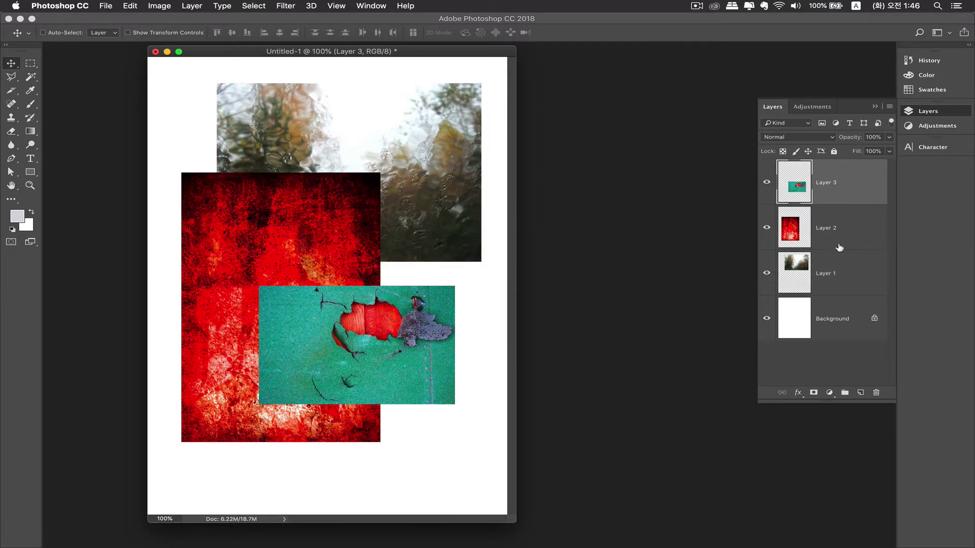
left_click(795, 232)
left_click_drag(287, 229, 277, 243)
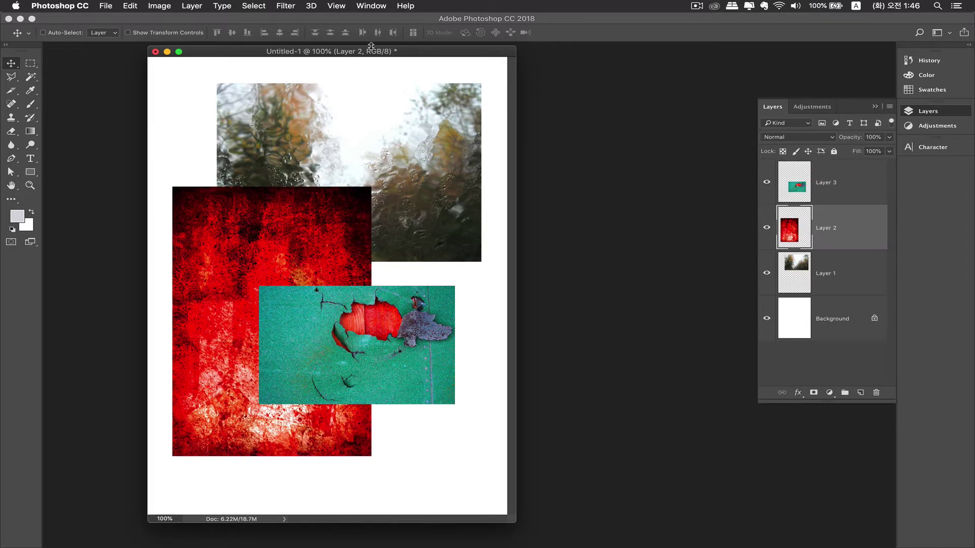
left_click_drag(372, 53, 363, 55)
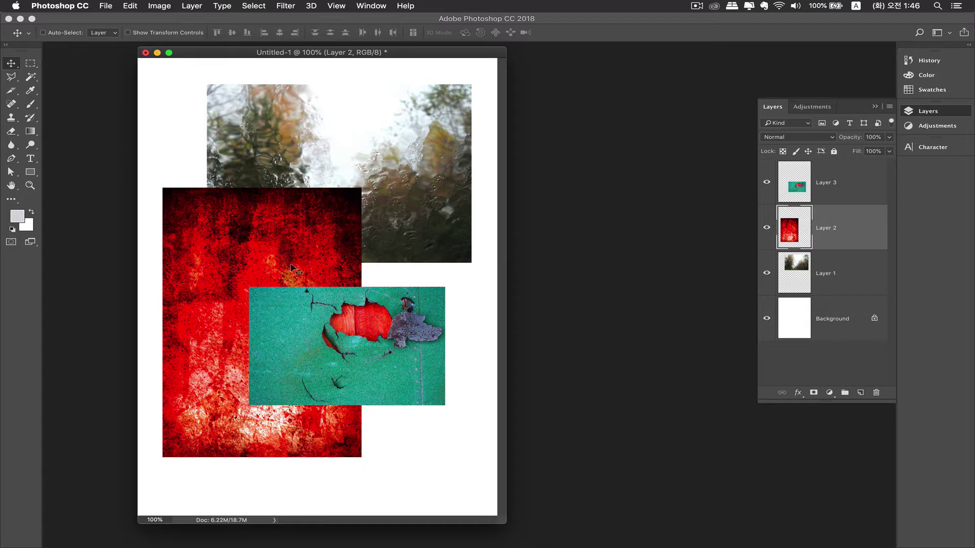
Save the layered document as w01.psd in the stexe01 folder, using the Photoshop format
left_click(107, 6)
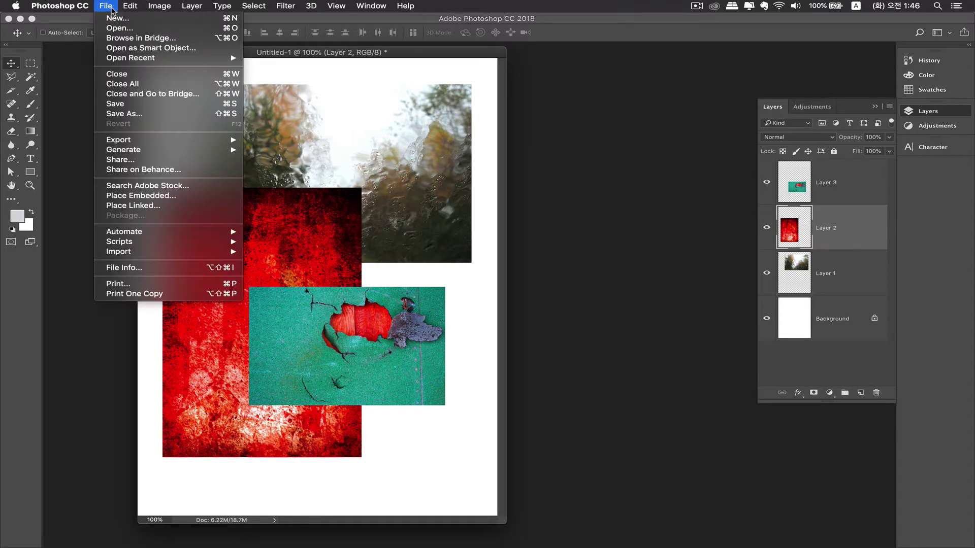
left_click(114, 105)
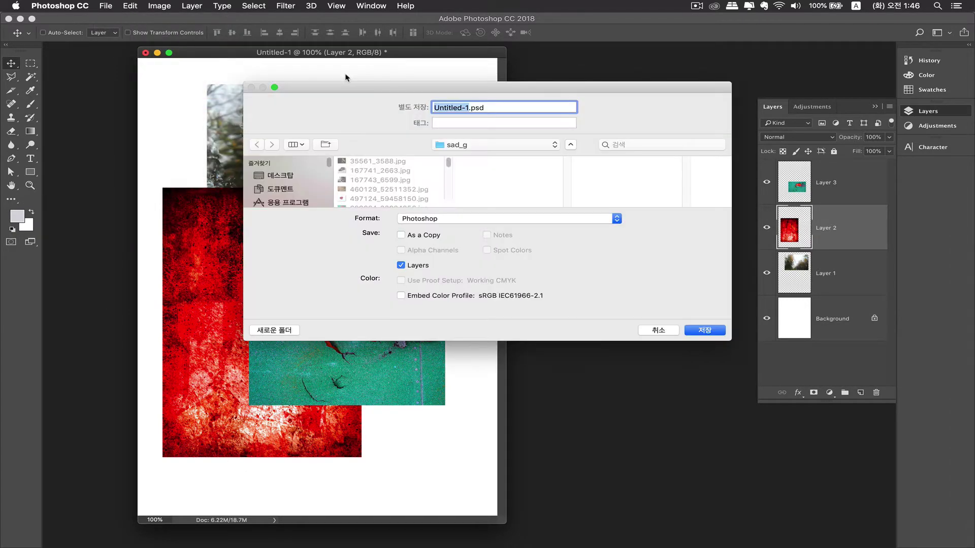
left_click(481, 150)
left_click(480, 157)
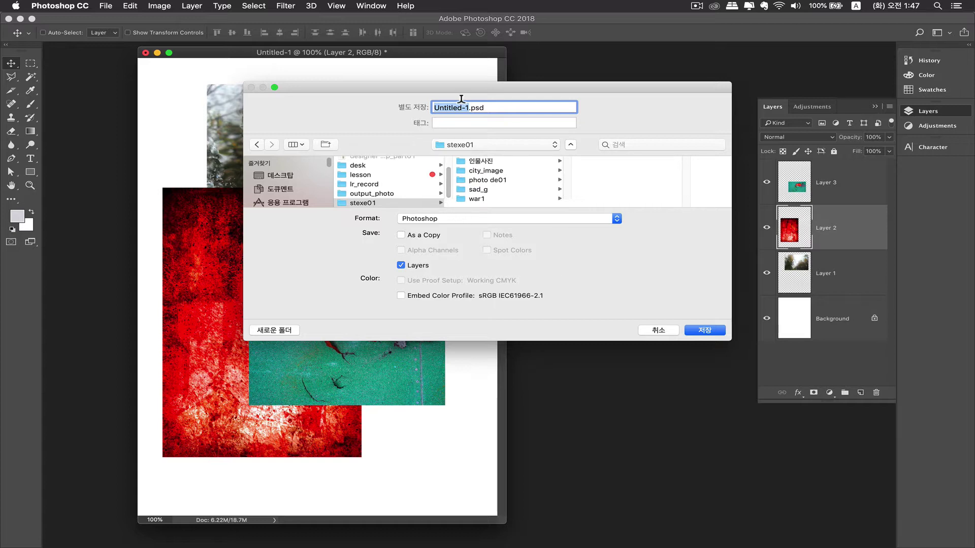
type("w01")
left_click(471, 221)
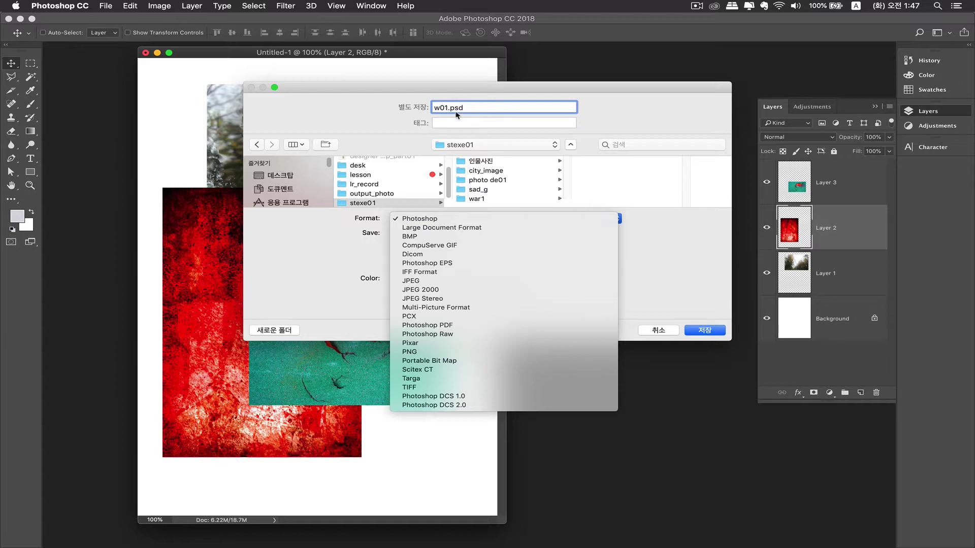
left_click(704, 332)
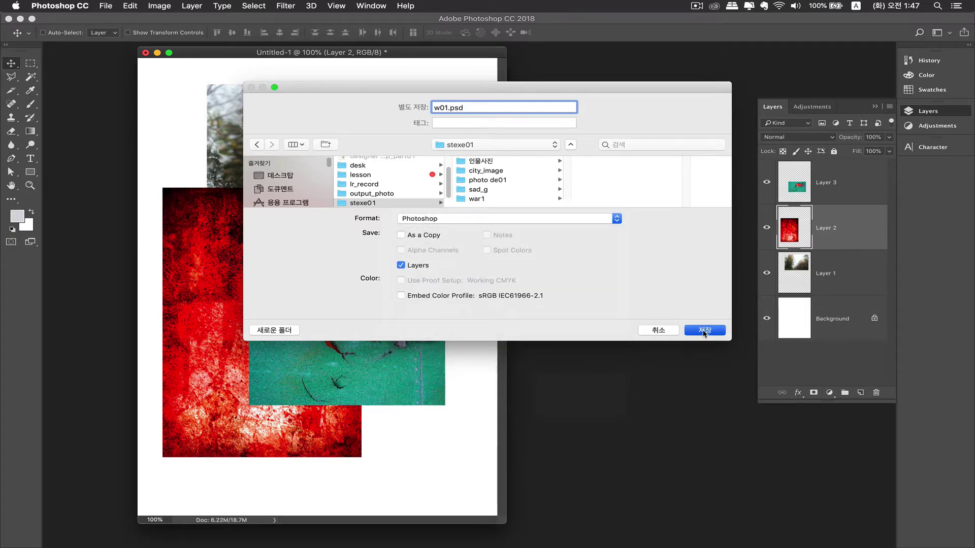
left_click(703, 332)
left_click(632, 234)
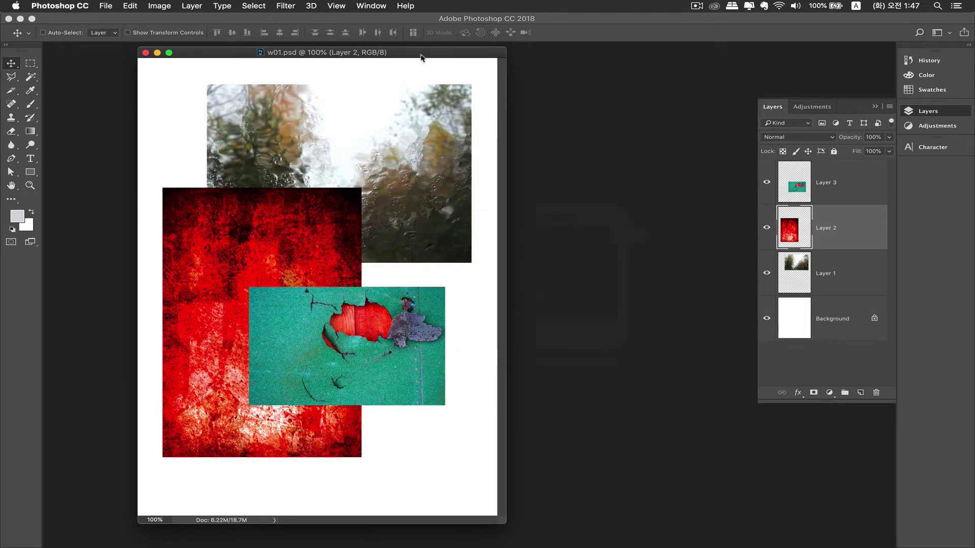
left_click_drag(421, 58, 400, 57)
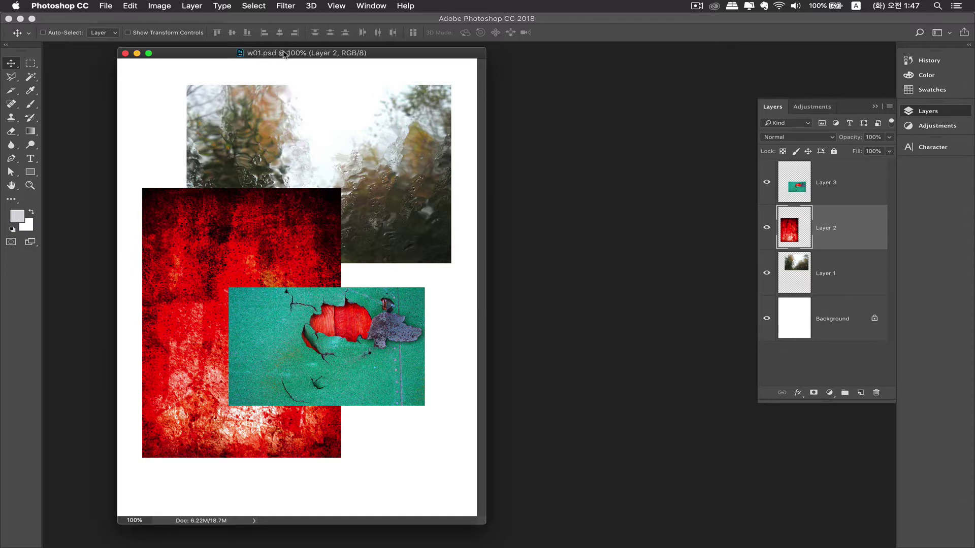
left_click_drag(285, 54, 301, 54)
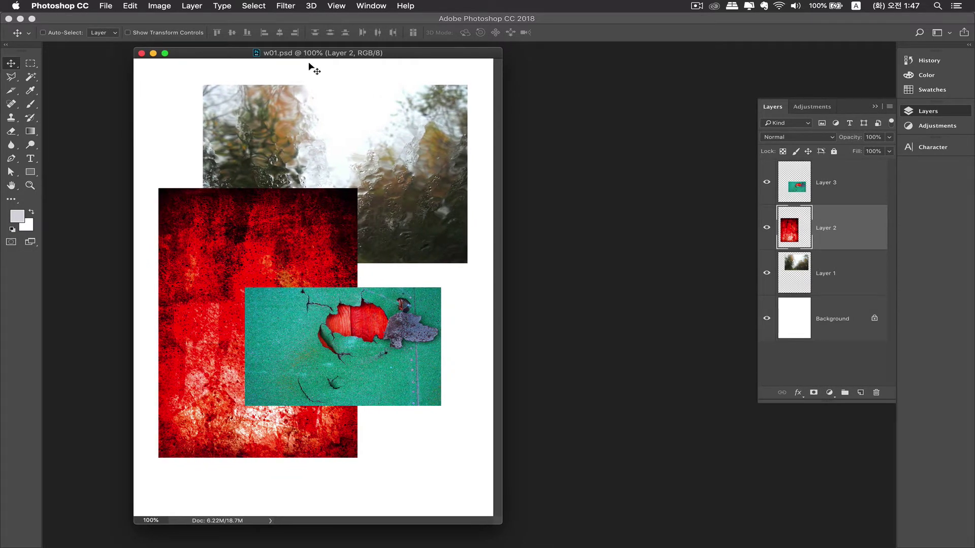
Save w01 under the TIFF format in the stexe01 folder with layers included, after trying the JPEG format
left_click(106, 6)
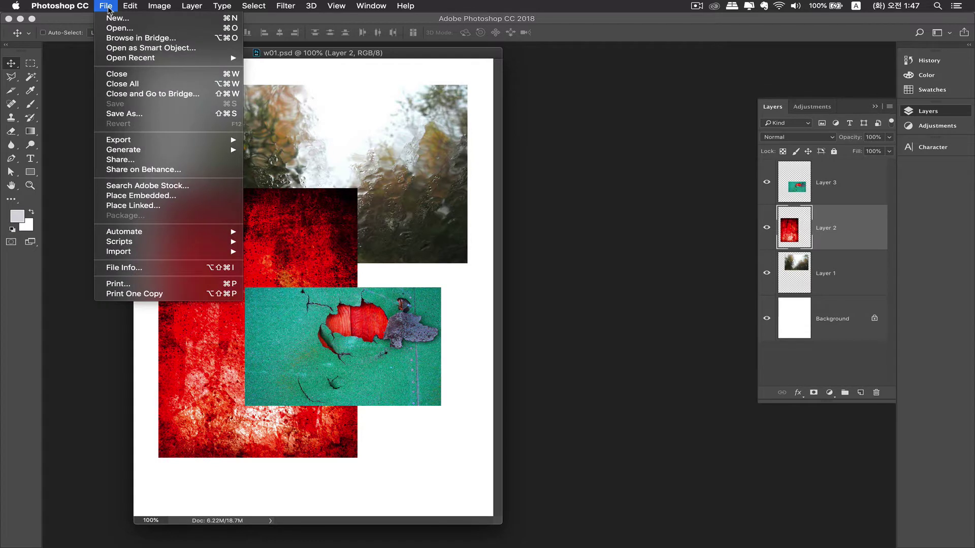
left_click(140, 117)
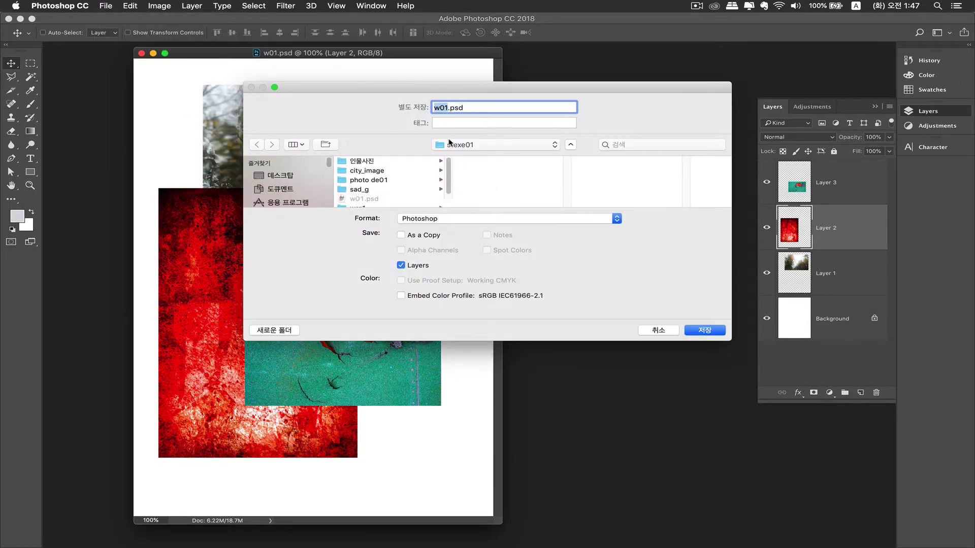
left_click(456, 218)
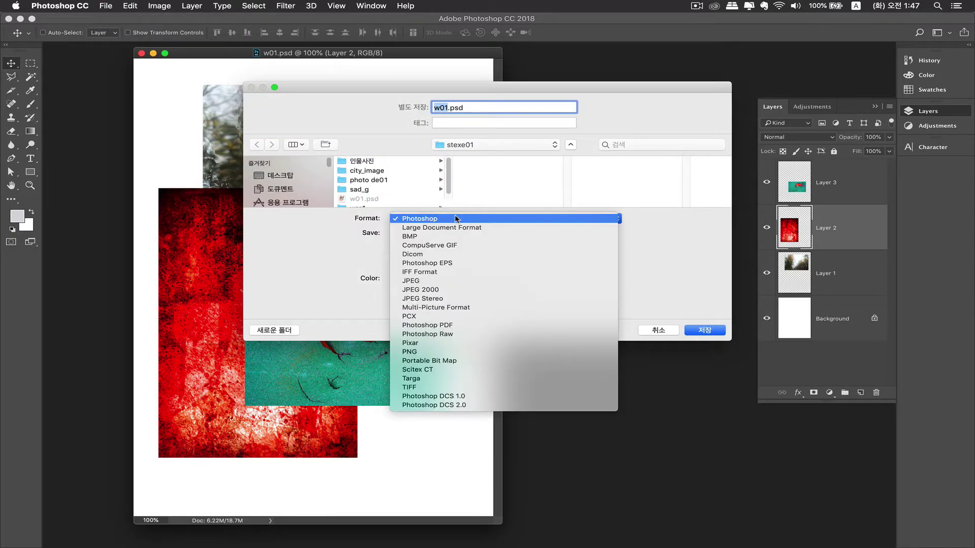
left_click(431, 281)
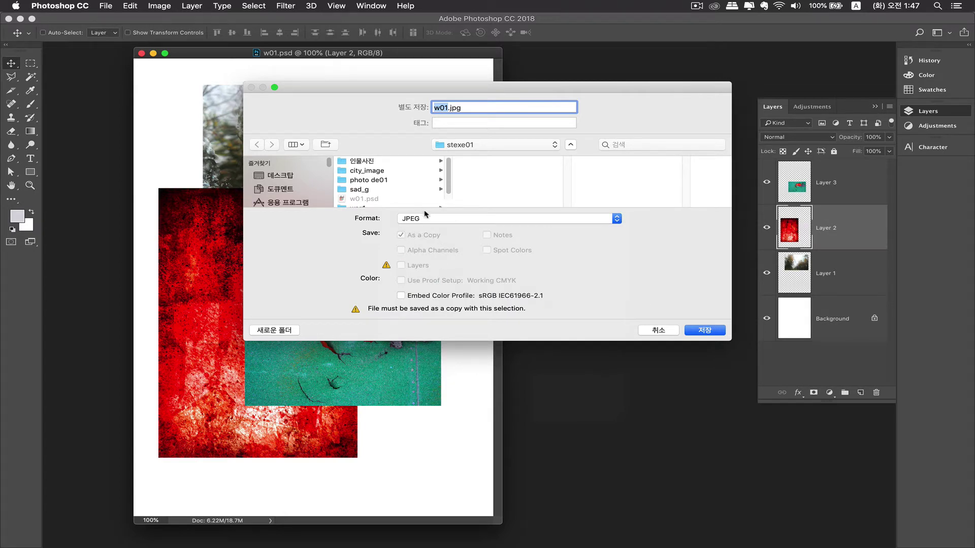
left_click(434, 223)
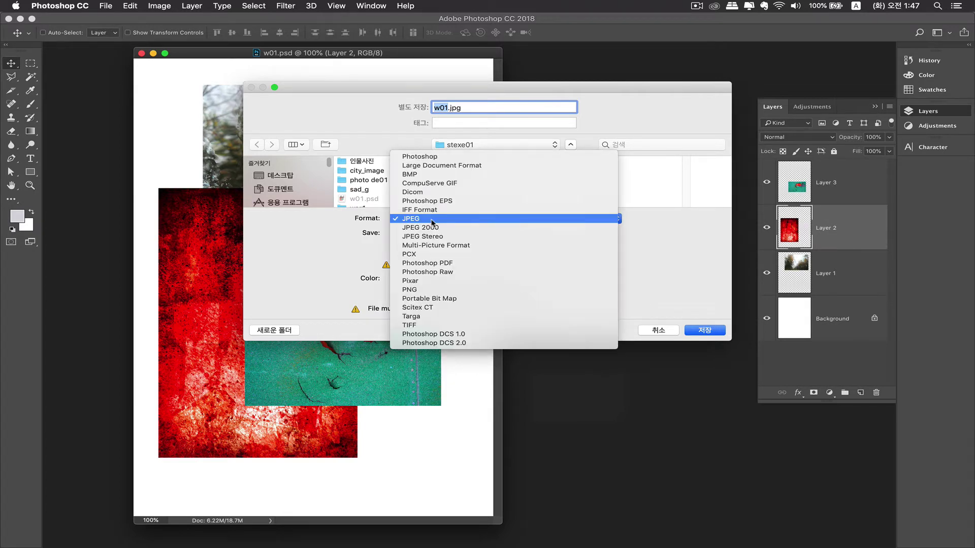
left_click(434, 219)
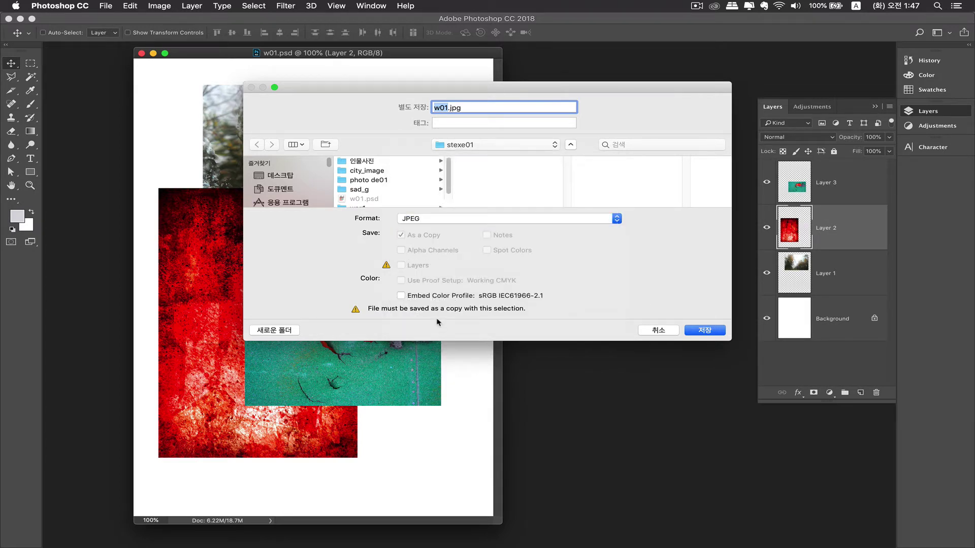
left_click(424, 222)
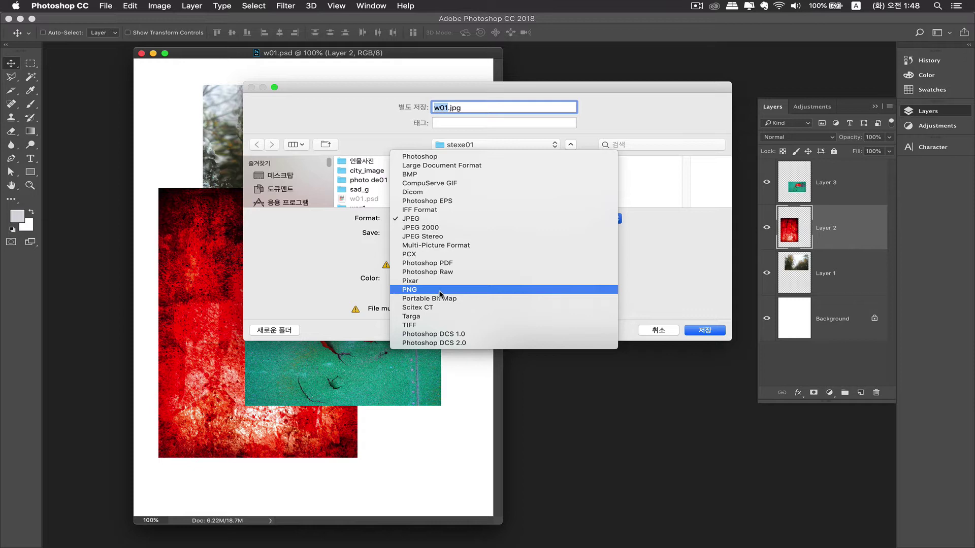
left_click(419, 325)
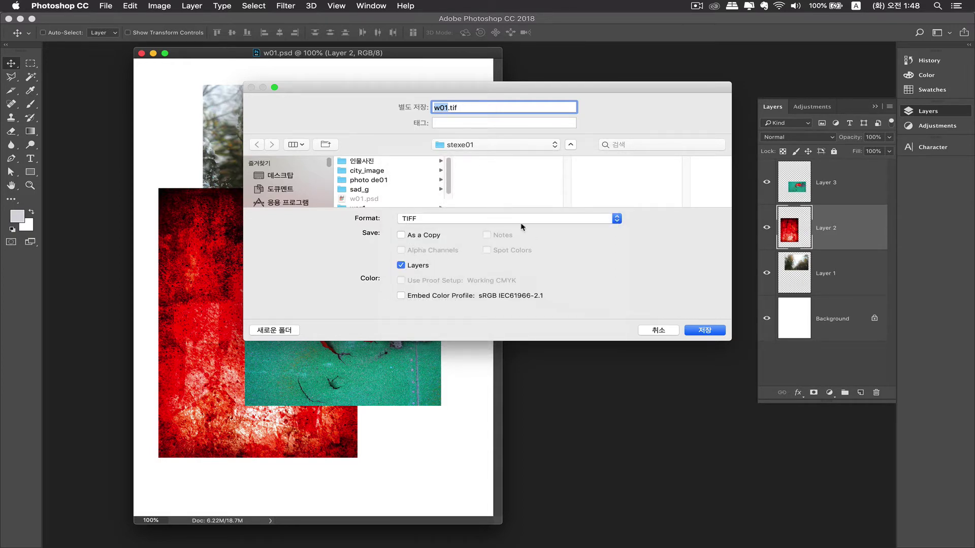
left_click(706, 331)
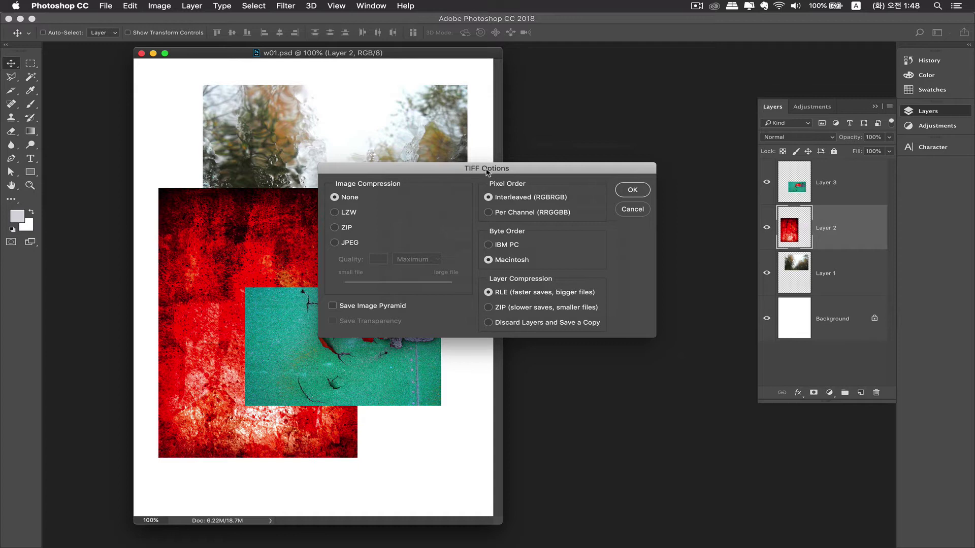
Set the TIFF image compression to LZW and complete the save with the layers included
left_click_drag(486, 172, 492, 166)
left_click(356, 212)
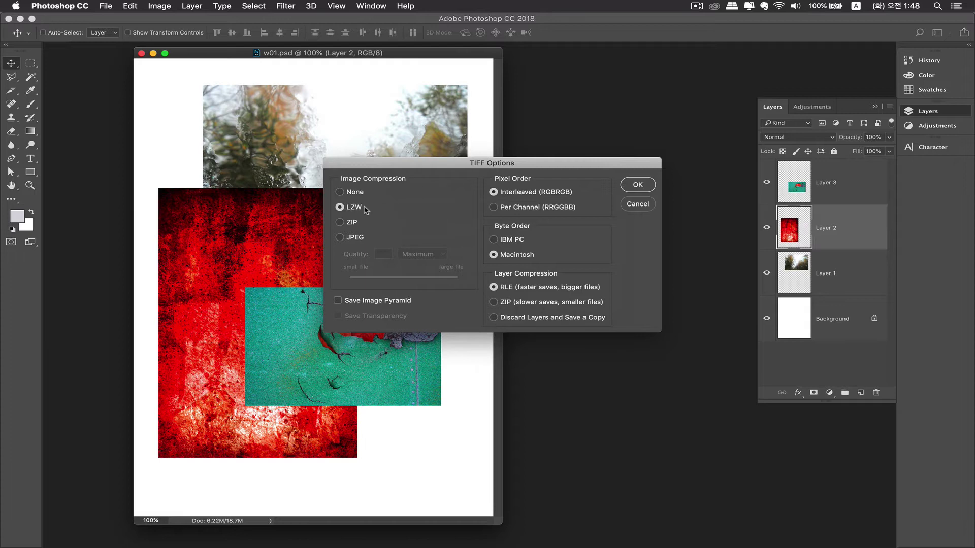
left_click_drag(400, 168, 388, 170)
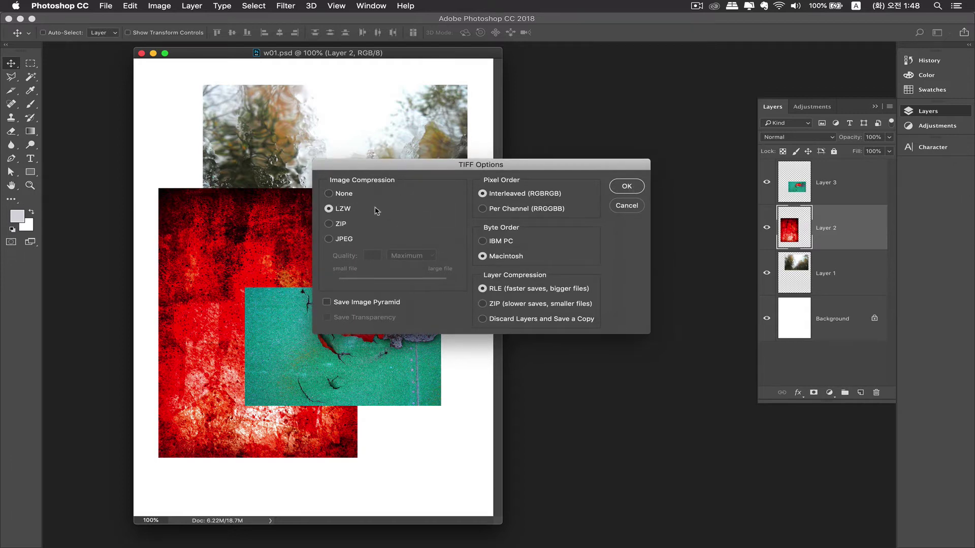
left_click(626, 185)
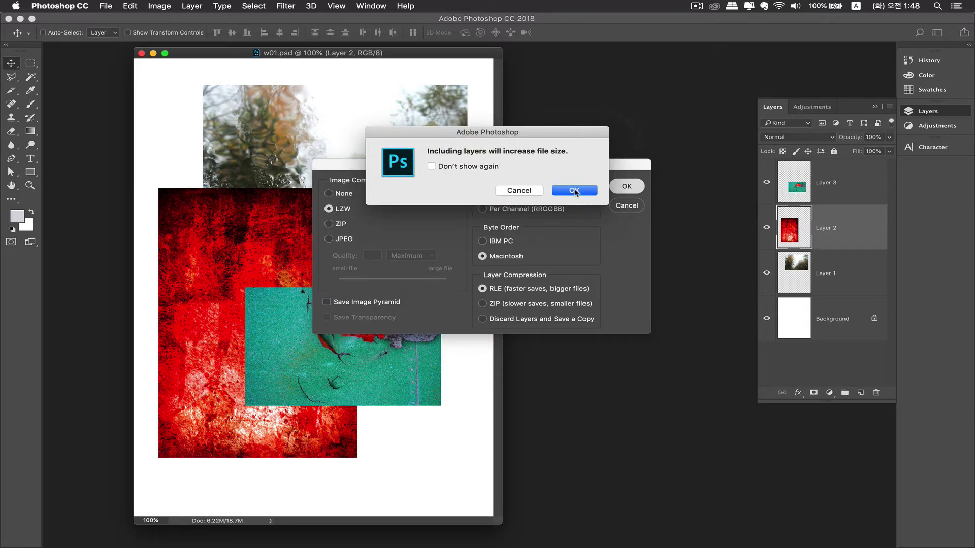
left_click(574, 191)
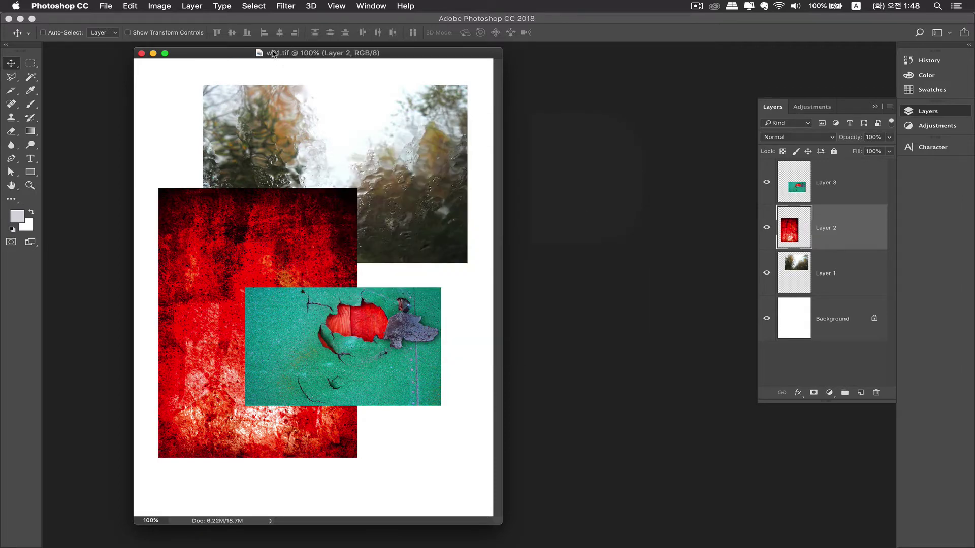
Save a copy of the layered document as w01.jpg in the stexe01 folder, using the JPEG format
left_click(113, 6)
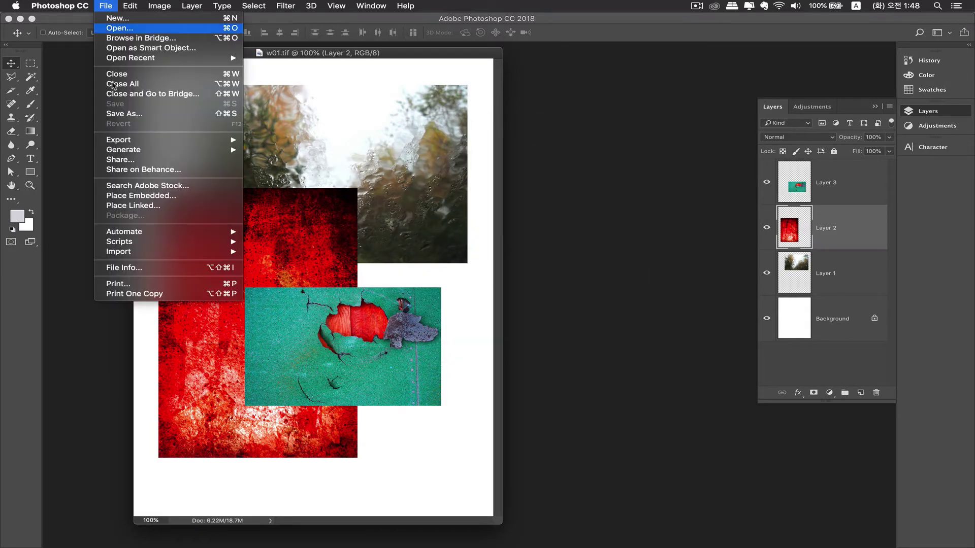
left_click(128, 119)
left_click(417, 219)
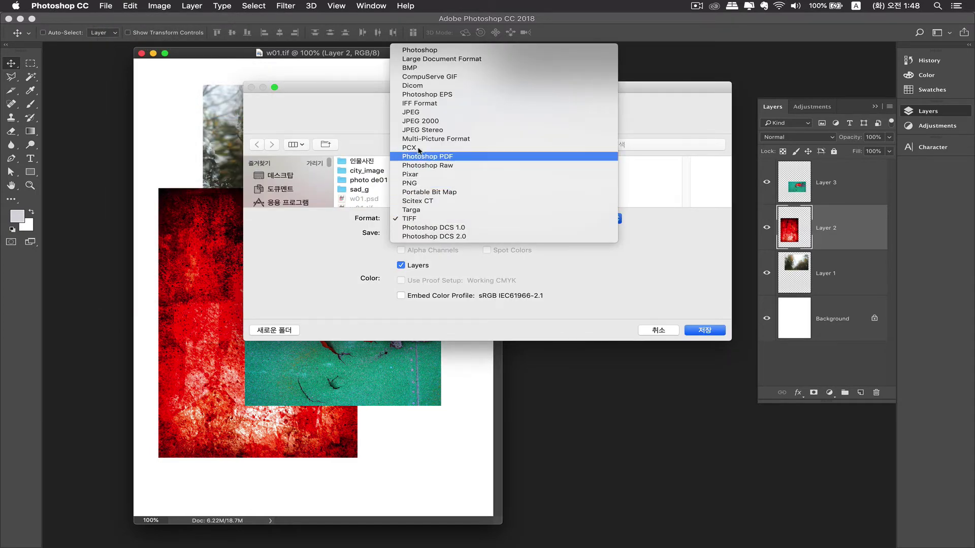
left_click(424, 112)
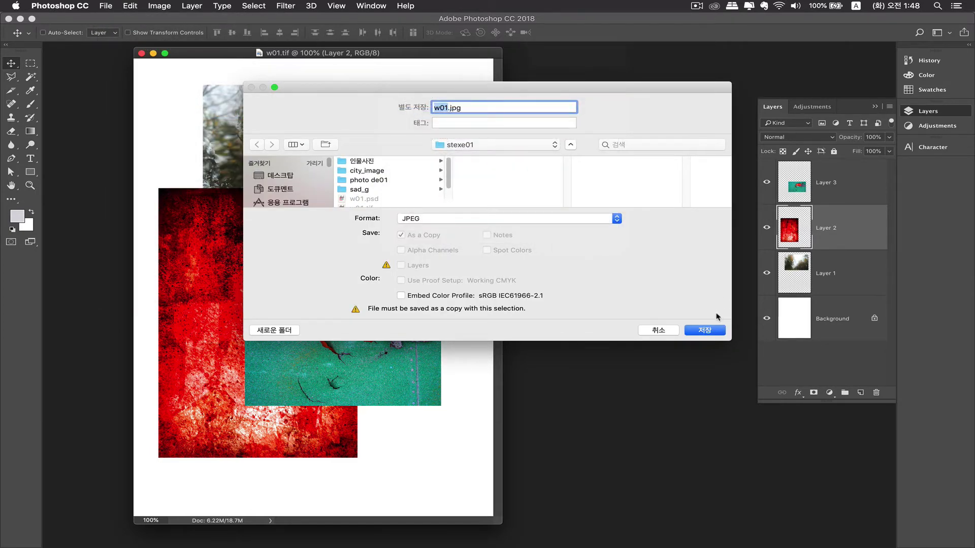
left_click(708, 331)
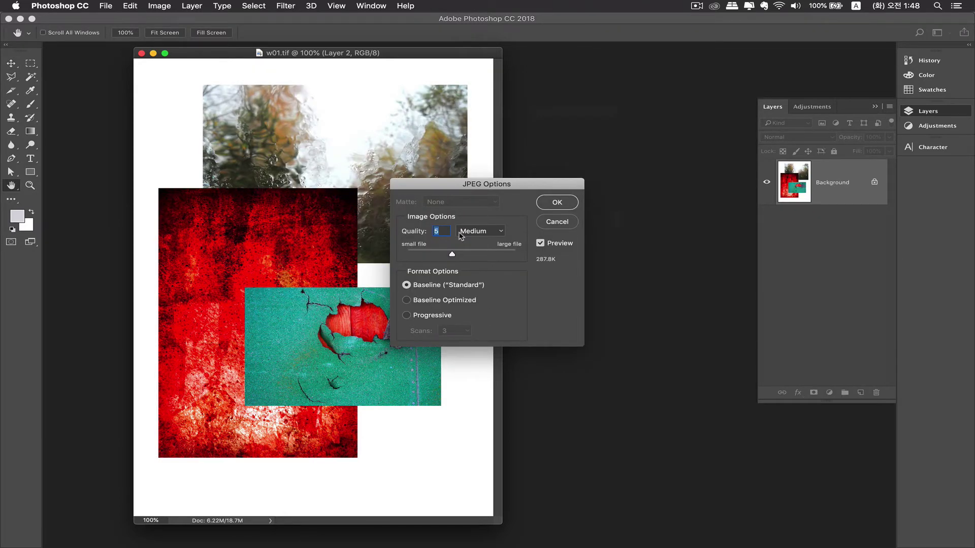
Set the JPEG quality to 12 (Maximum) with the Baseline (Standard) option and complete the save
left_click_drag(482, 190, 554, 141)
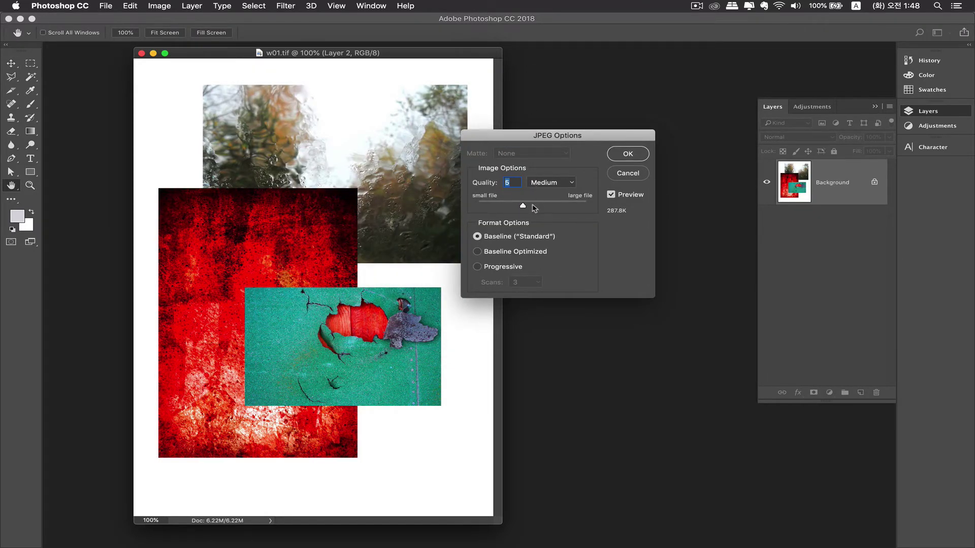
left_click_drag(524, 206, 478, 207)
left_click_drag(477, 207, 599, 208)
left_click_drag(567, 139, 557, 178)
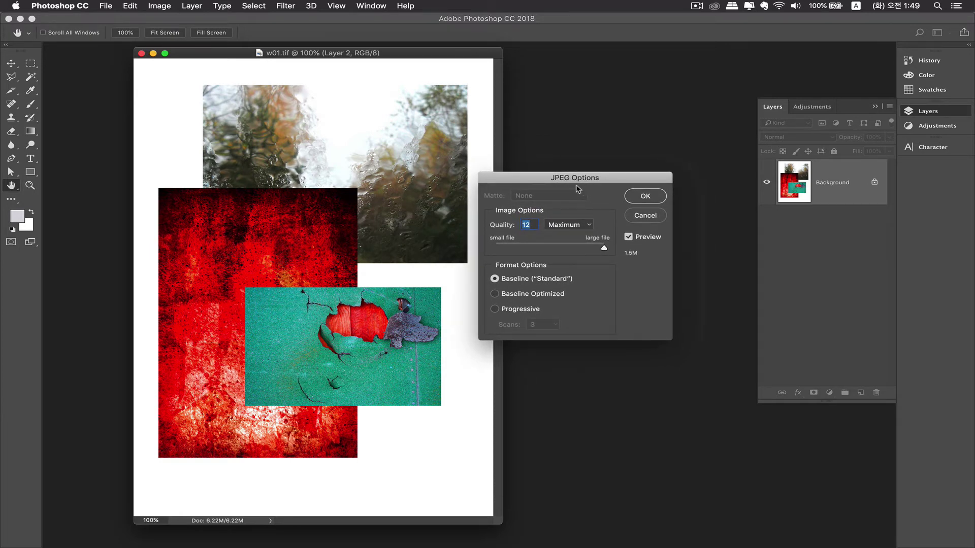
left_click(645, 198)
key("v")
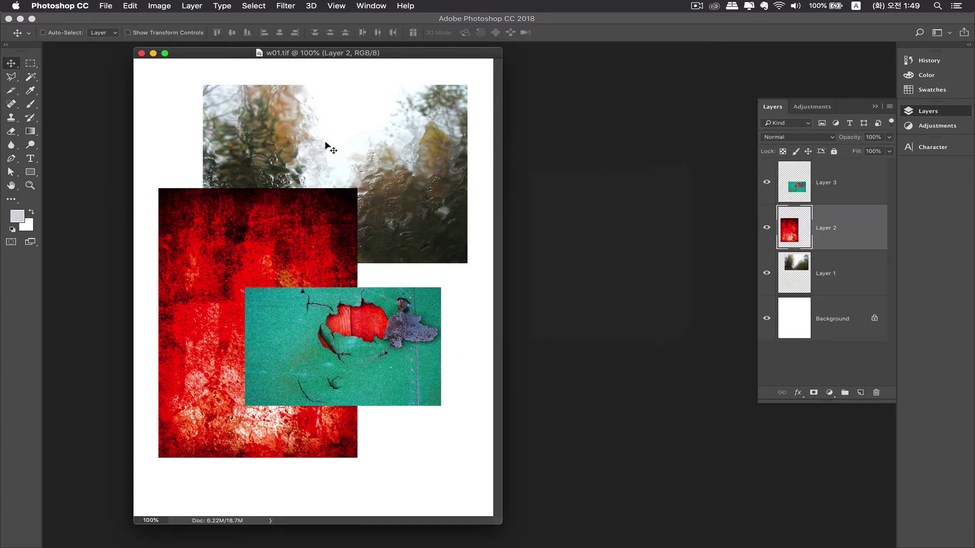
Open the saved w01.jpg from the stexe01 folder
left_click_drag(280, 50, 377, 53)
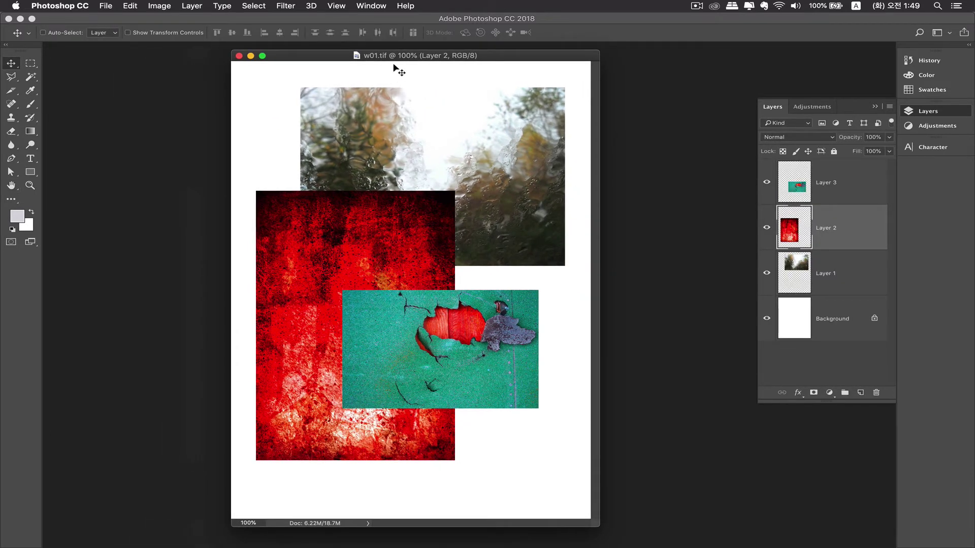
left_click(108, 6)
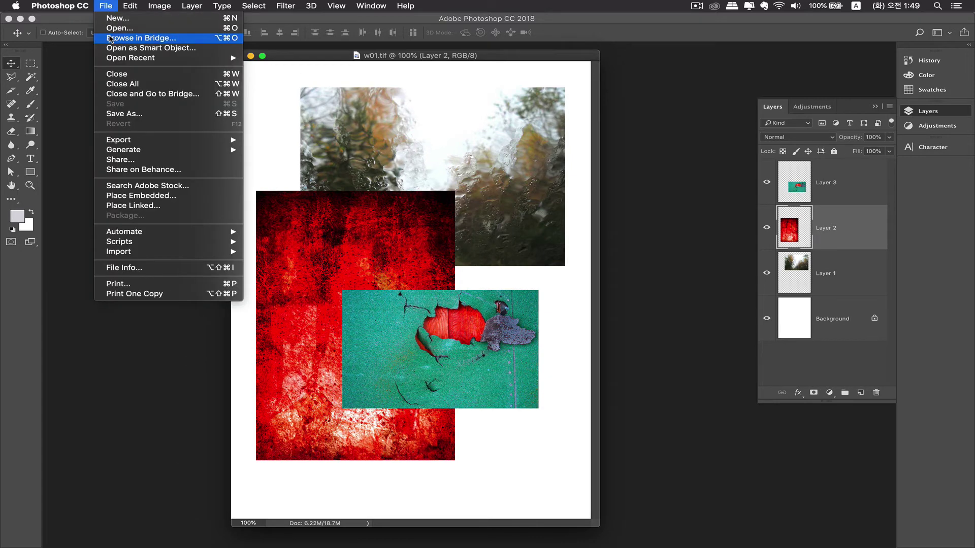
left_click(121, 30)
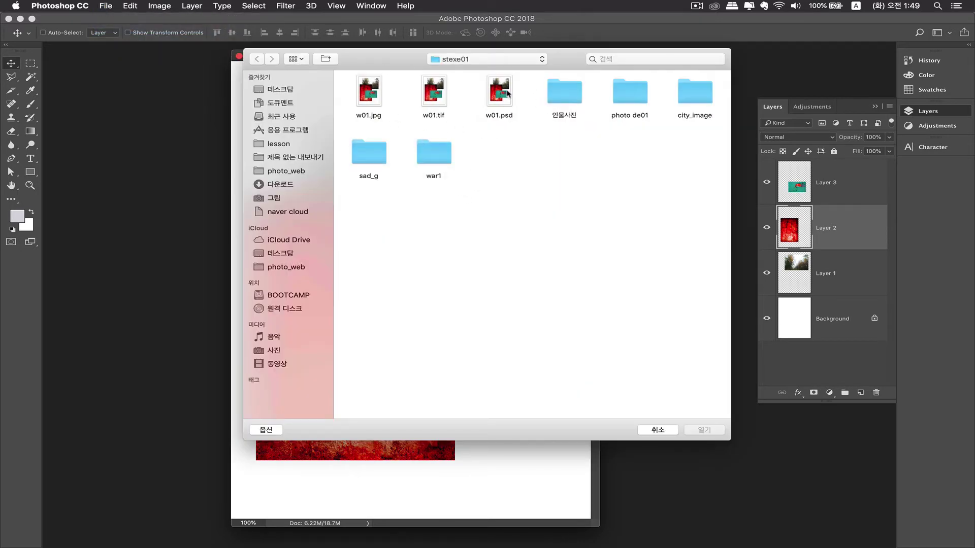
left_click(377, 120)
left_click(440, 107)
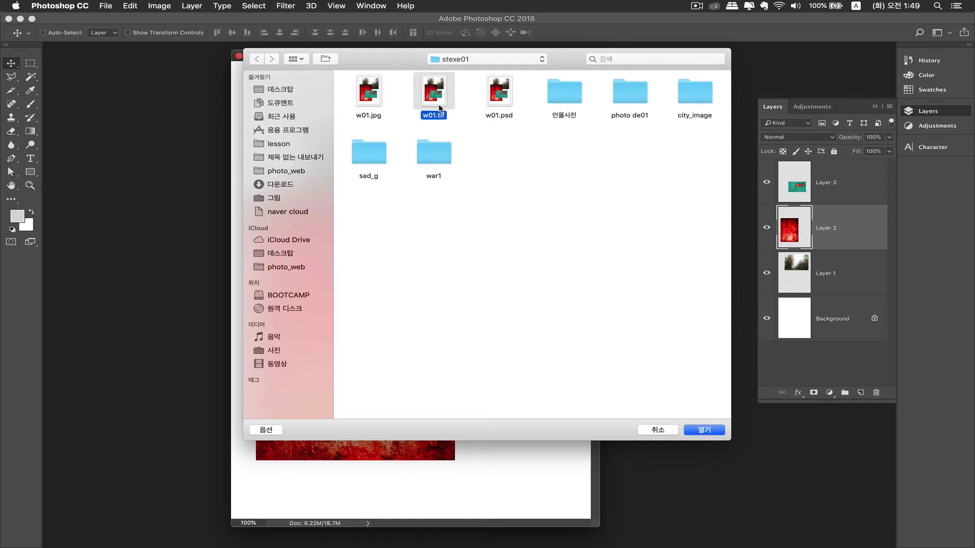
left_click(504, 103)
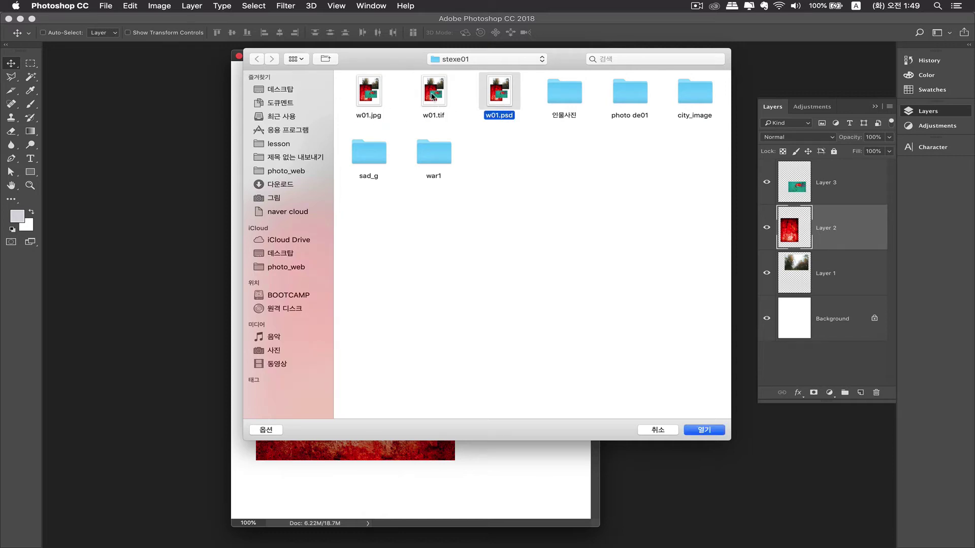
left_click(433, 106)
left_click(376, 104)
left_click(710, 435)
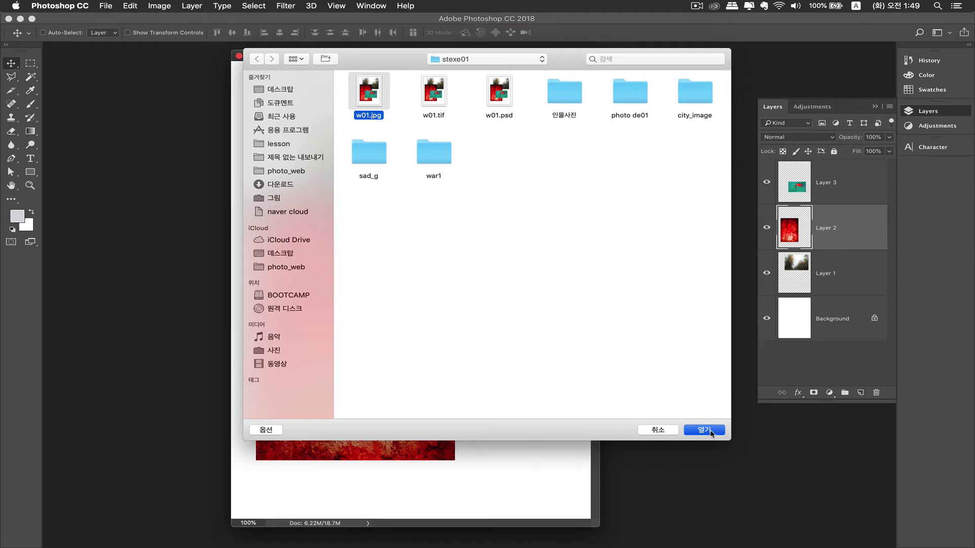
Place the w01.tif and w01.jpg windows next to each other and select Layer 3, then Layer 1, in the TIFF
left_click_drag(446, 58, 364, 55)
left_click_drag(546, 60, 497, 57)
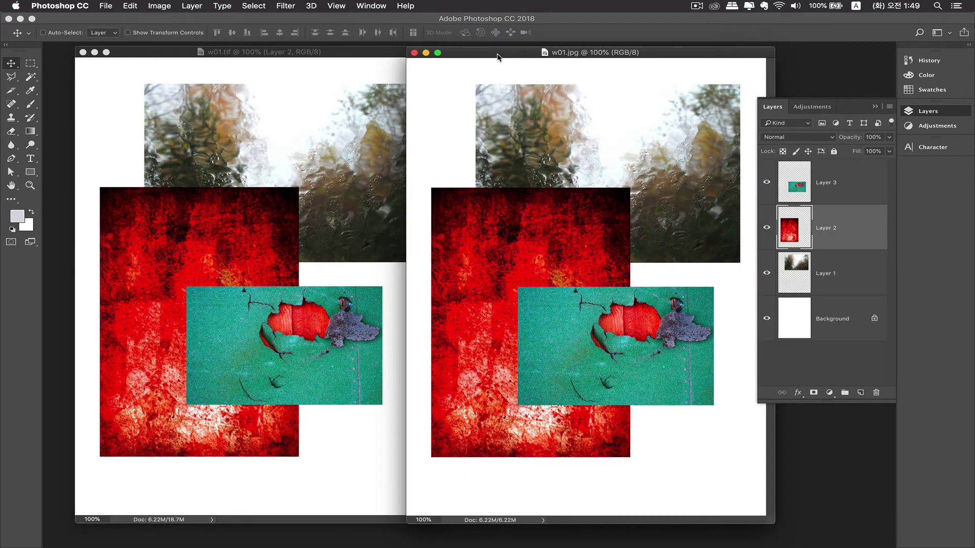
left_click(329, 52)
left_click(804, 184)
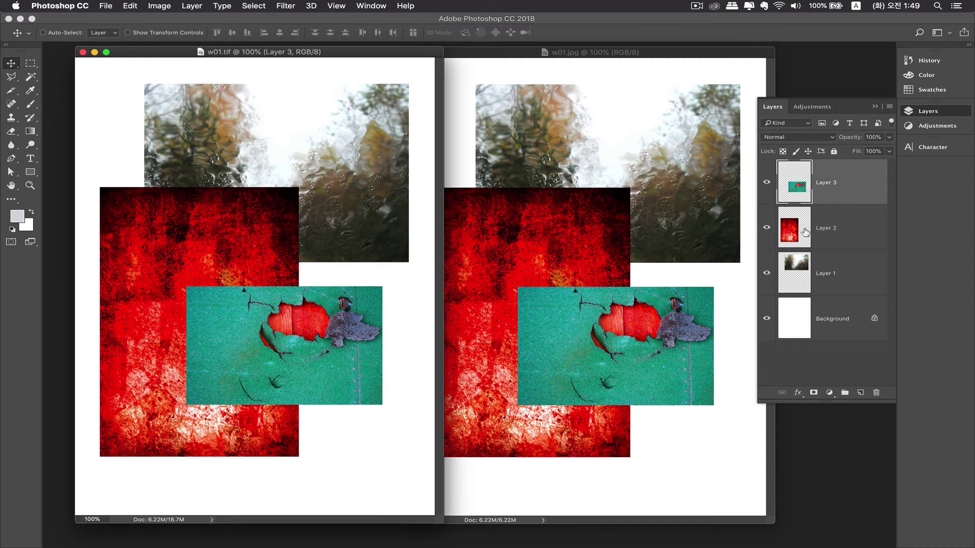
left_click(795, 273)
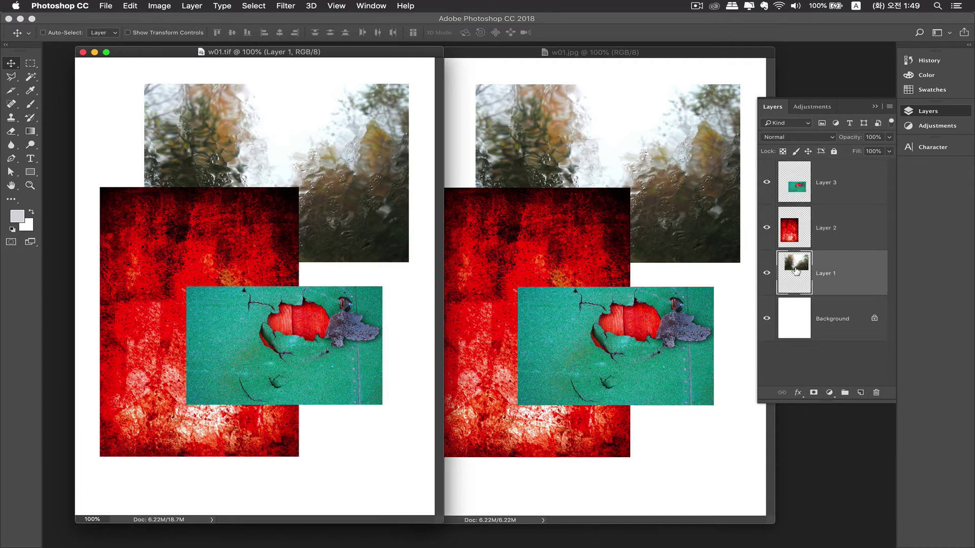
Open w01.psd from the stexe01 folder, float it in its own window and compare its layers with those of w01.jpg
left_click(104, 6)
left_click(109, 30)
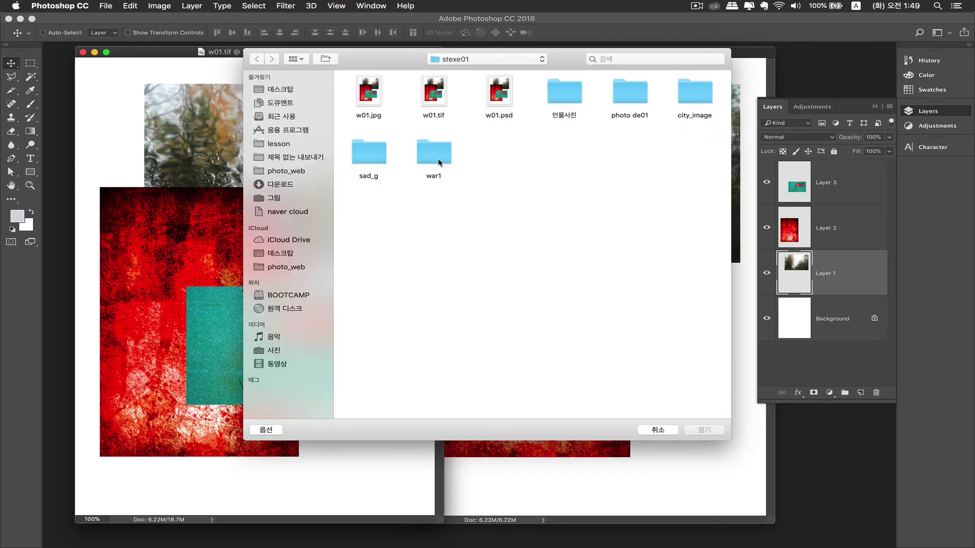
double_click(510, 99)
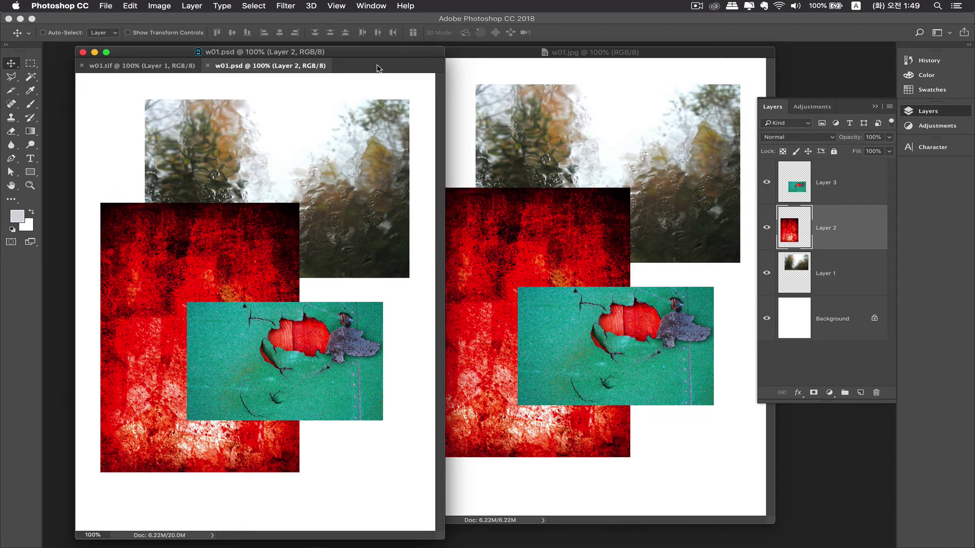
left_click_drag(294, 67, 440, 115)
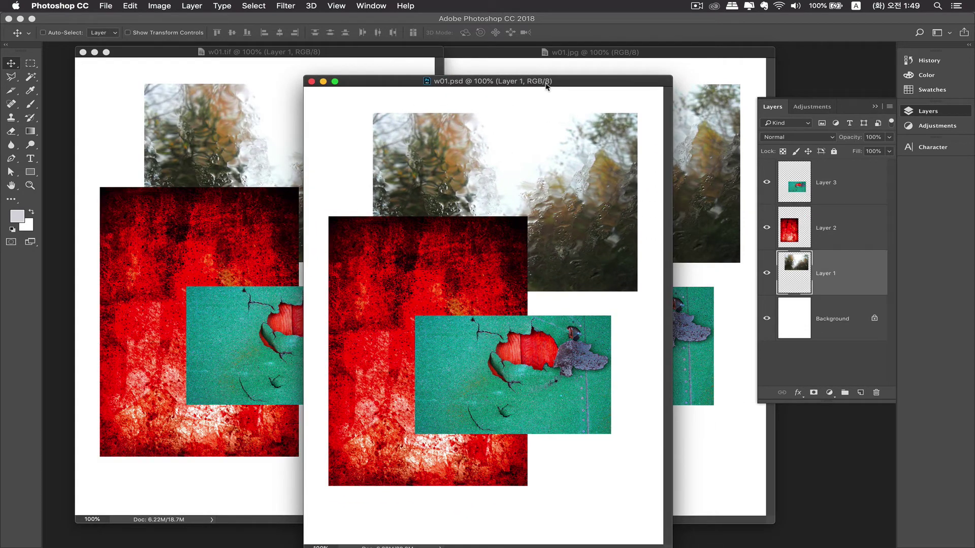
left_click_drag(545, 84, 511, 86)
left_click(630, 145)
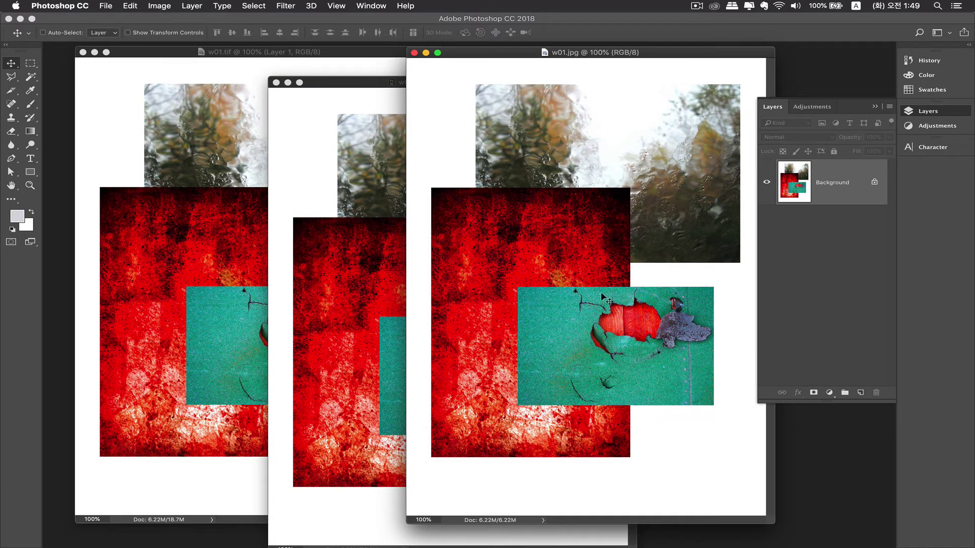
left_click(361, 162)
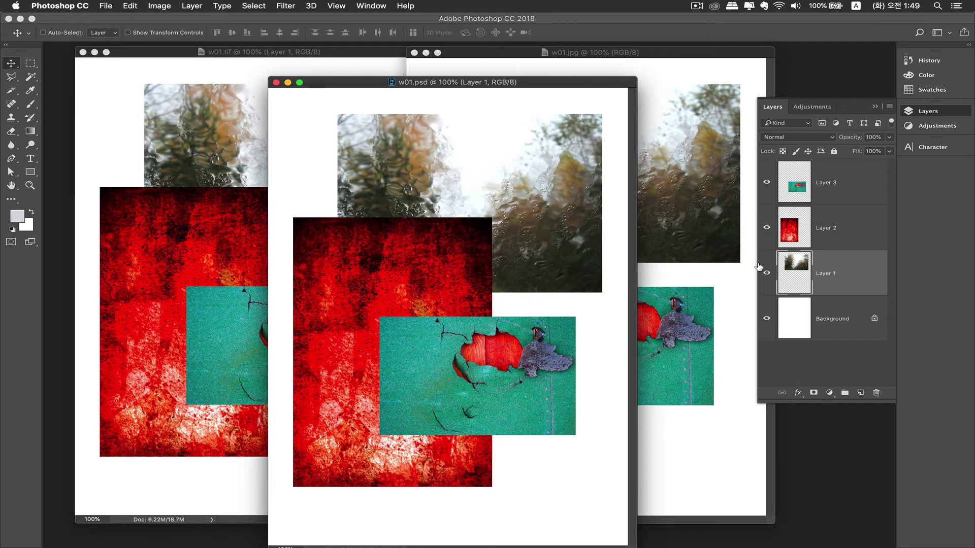
In w01.psd, move the green photo up to the top of the page and the rainy tree photo down behind the red texture
left_click_drag(491, 181, 545, 137)
left_click(808, 187)
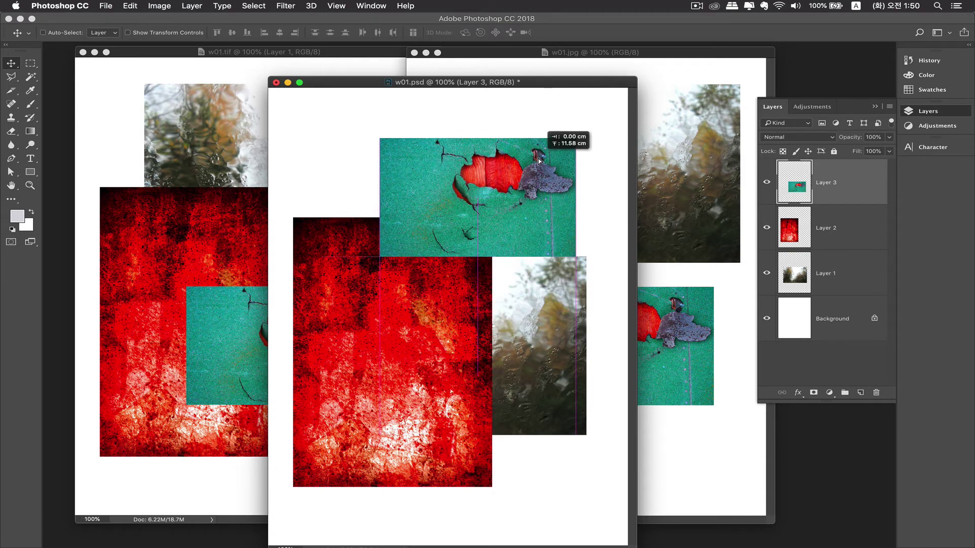
left_click_drag(528, 312, 534, 349)
left_click(802, 269)
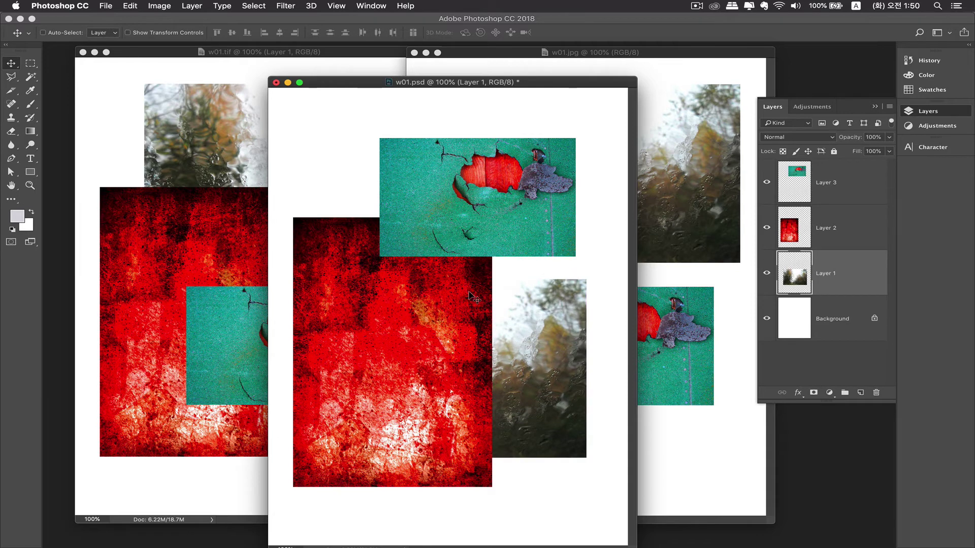
left_click_drag(467, 86, 470, 80)
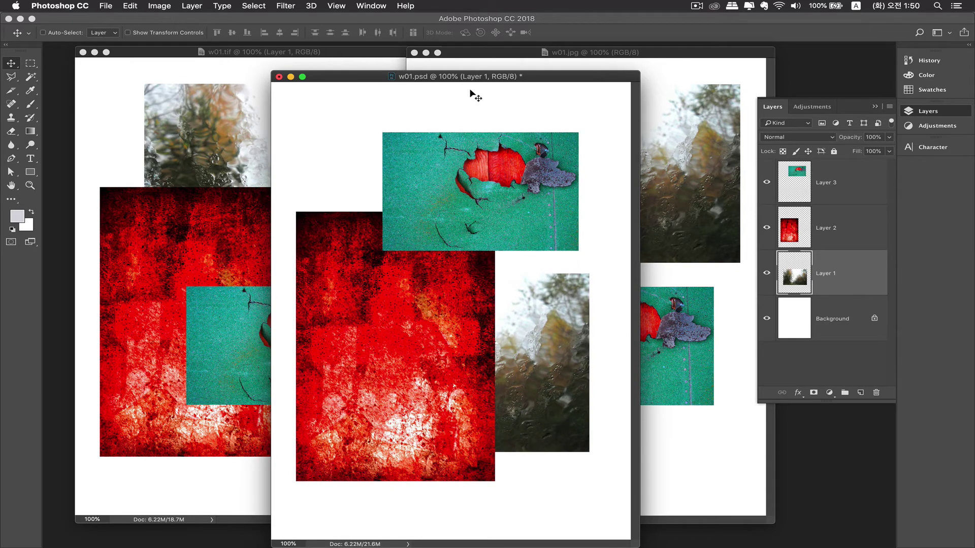
Save the rearranged w01.psd under its existing name
left_click(130, 6)
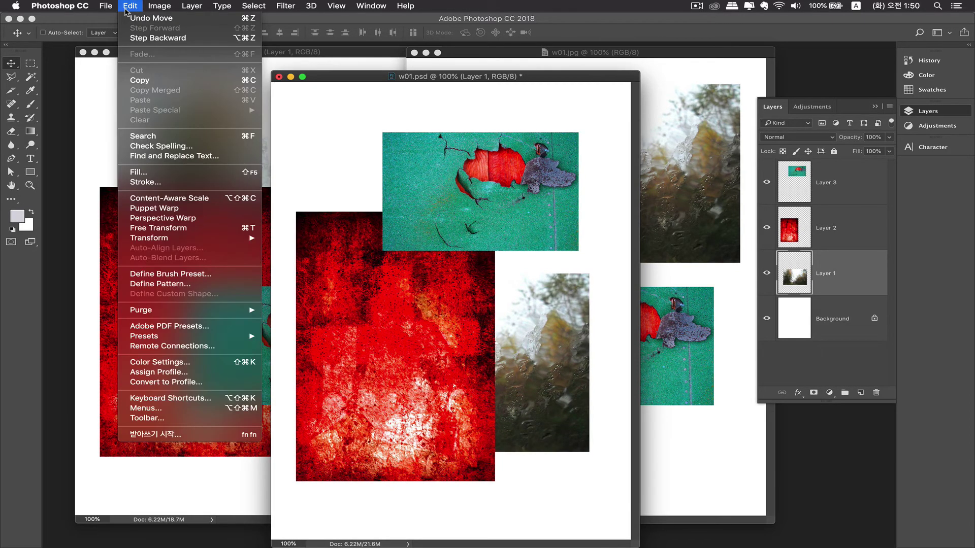
mouse_move(106, 6)
left_click(140, 105)
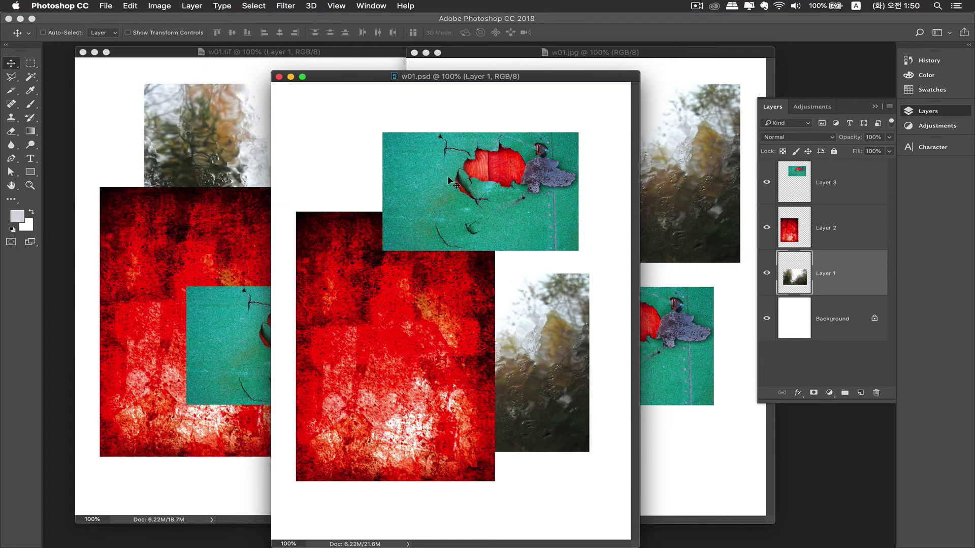
Compare the rearranged w01.psd with the w01.jpg and w01.tif documents by bringing each one forward
left_click_drag(470, 81, 375, 95)
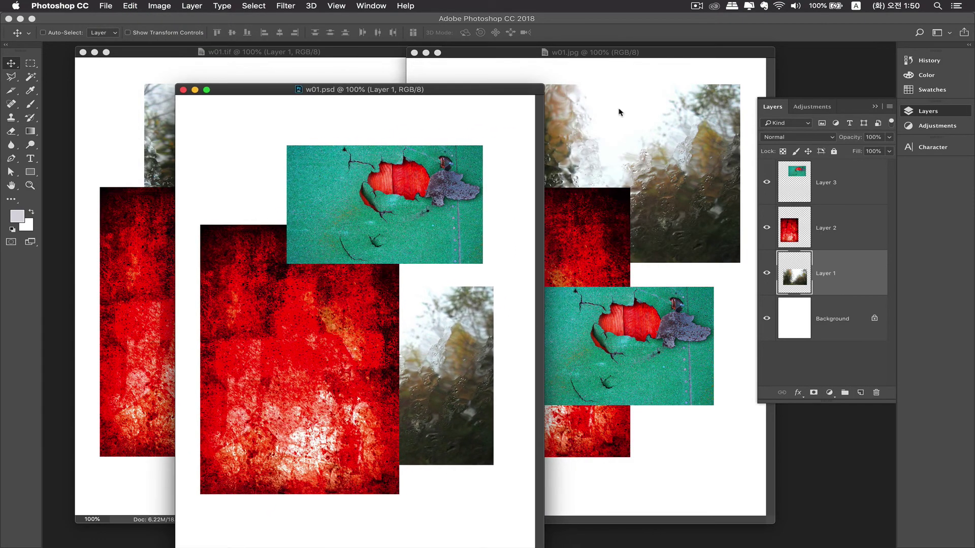
left_click(568, 208)
left_click(100, 260)
left_click(535, 307)
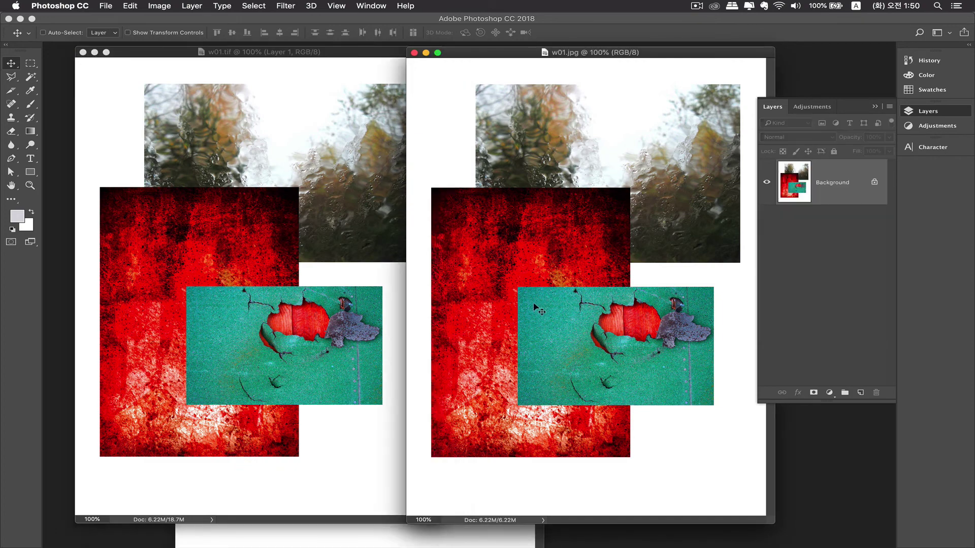
left_click(395, 513)
left_click(438, 528)
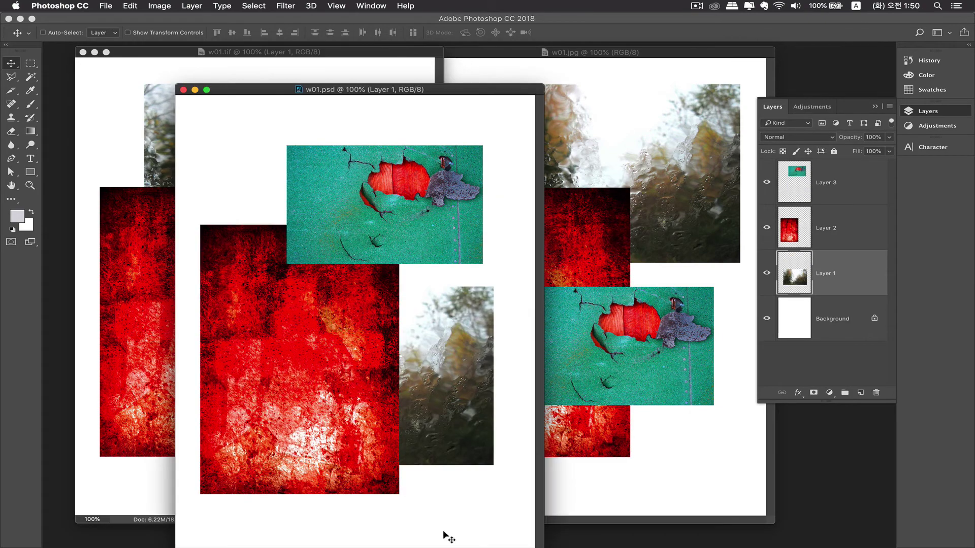
Arrange the three document windows in an overlapping row ordered w01.psd, w01.tif, w01.jpg, with the PSD in front
left_click_drag(348, 90, 431, 80)
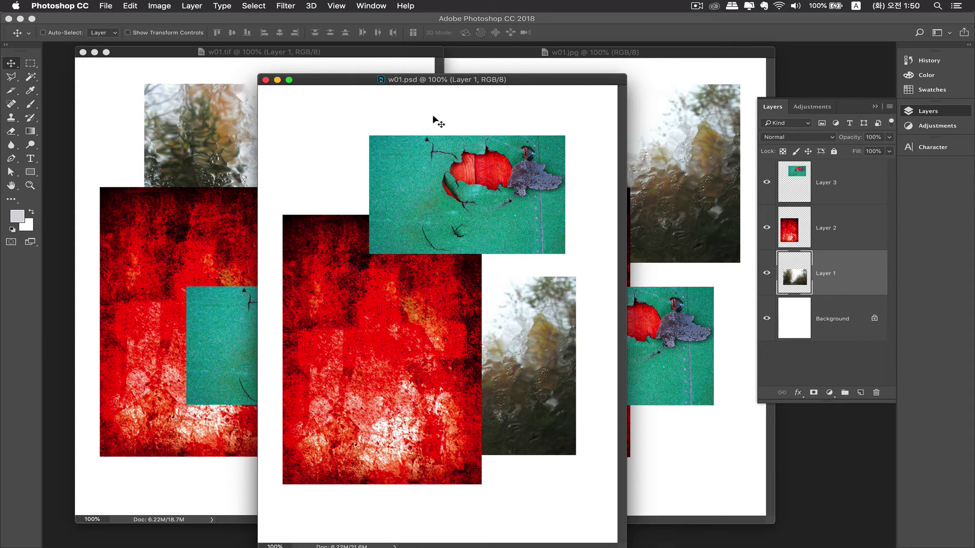
left_click_drag(423, 81, 287, 87)
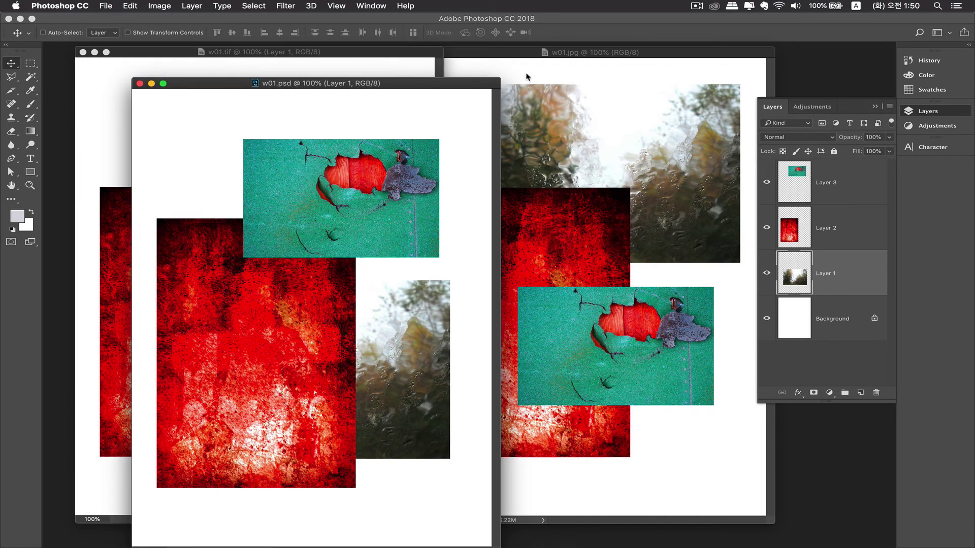
left_click(557, 65)
left_click(329, 55)
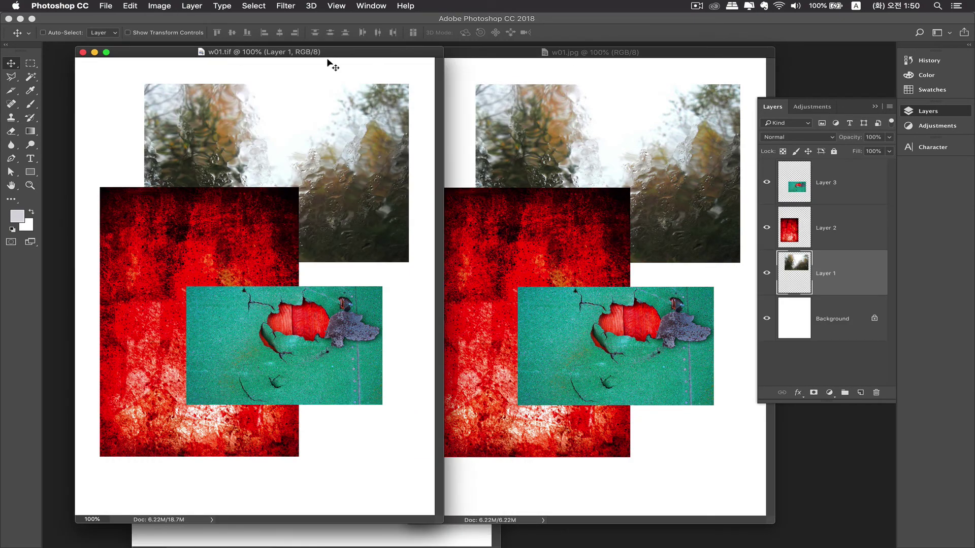
left_click_drag(234, 58, 434, 81)
left_click(276, 113)
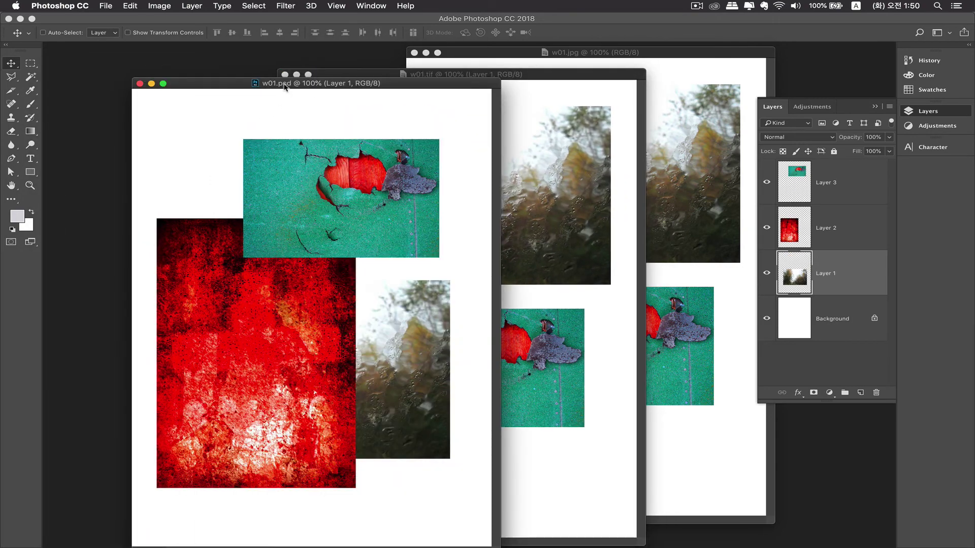
left_click_drag(283, 86, 239, 70)
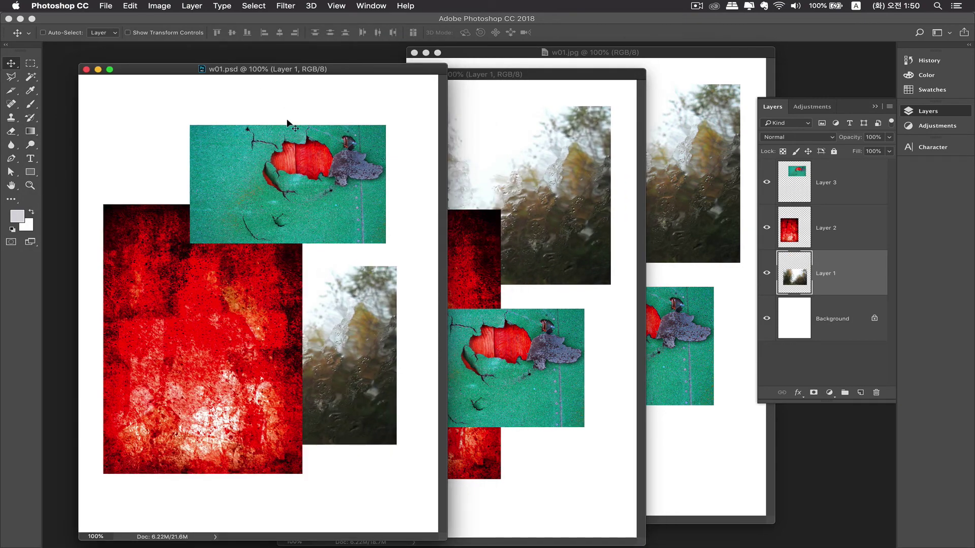
left_click_drag(315, 73, 302, 70)
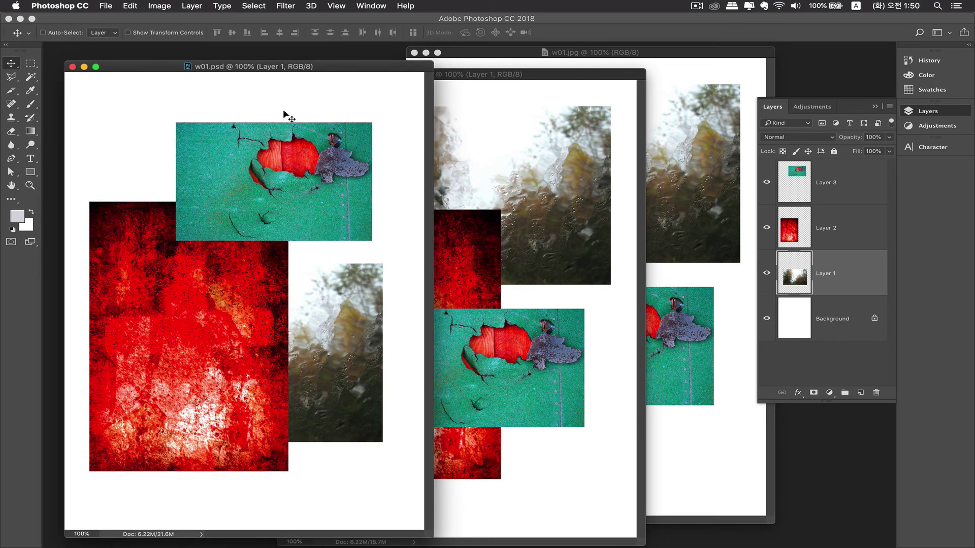